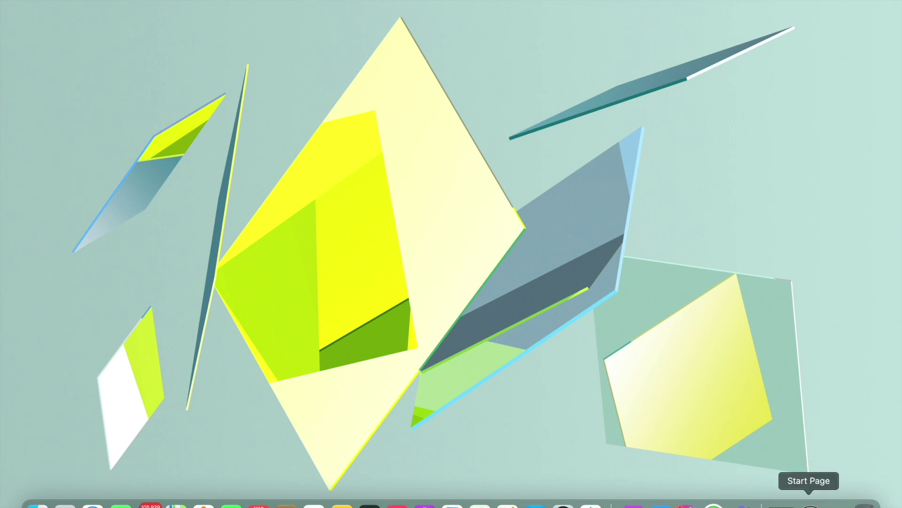
# Restore Safari to full screen and load the Türkiye Scholarships website from the address bar
pyautogui.click(809, 504)
pyautogui.press('ctrl+super+f')
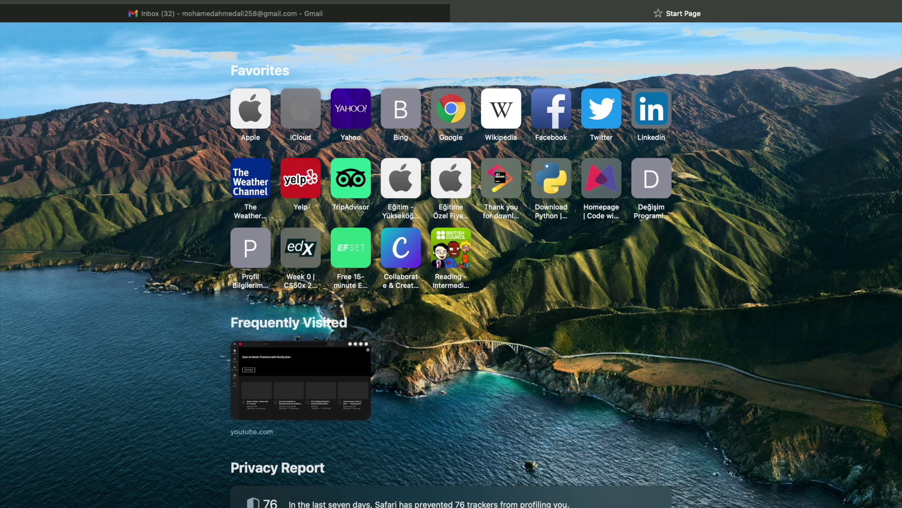
pyautogui.write('www.')
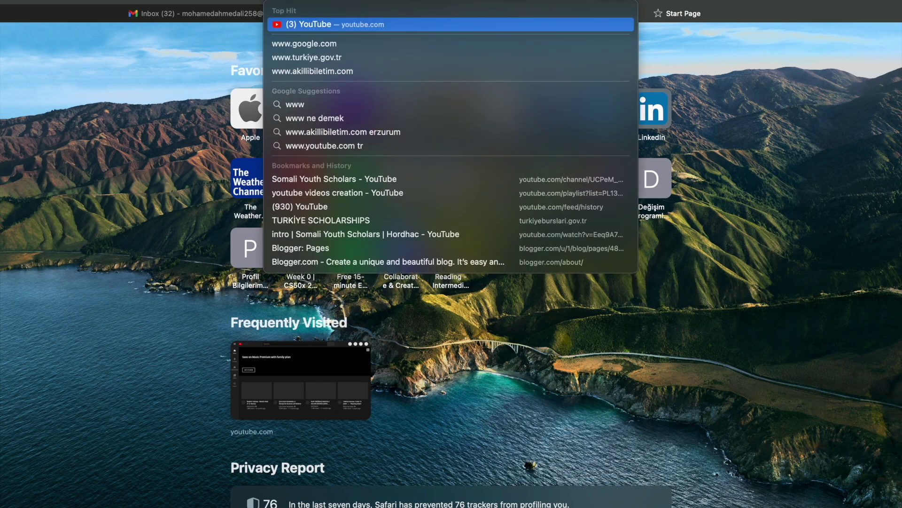
pyautogui.write('tur')
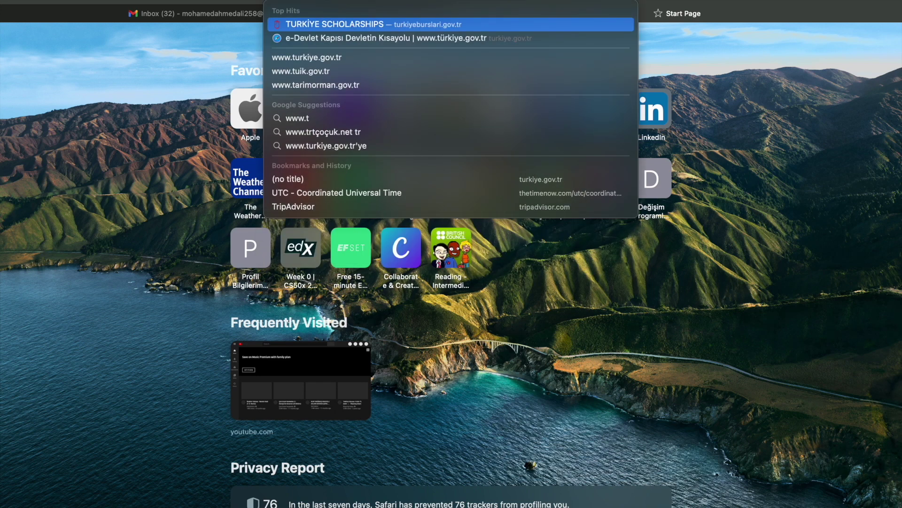
pyautogui.click(462, 22)
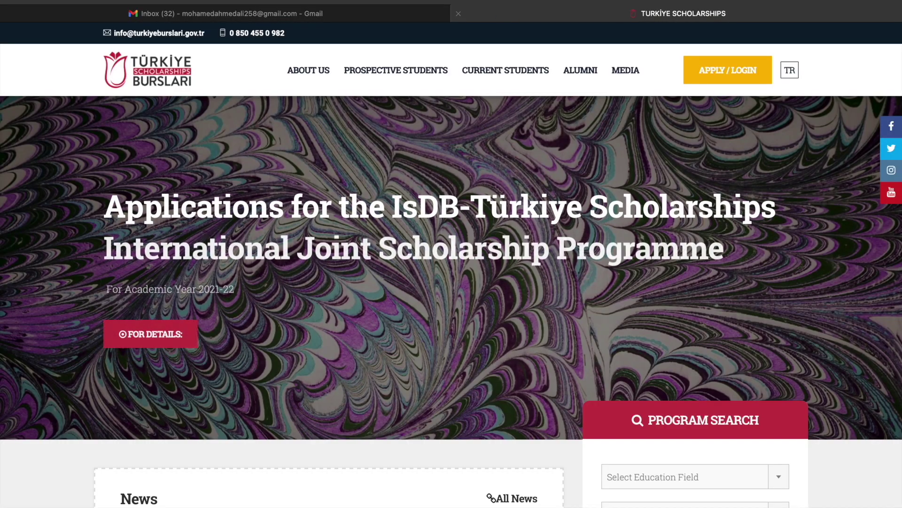
pyautogui.click(459, 1)
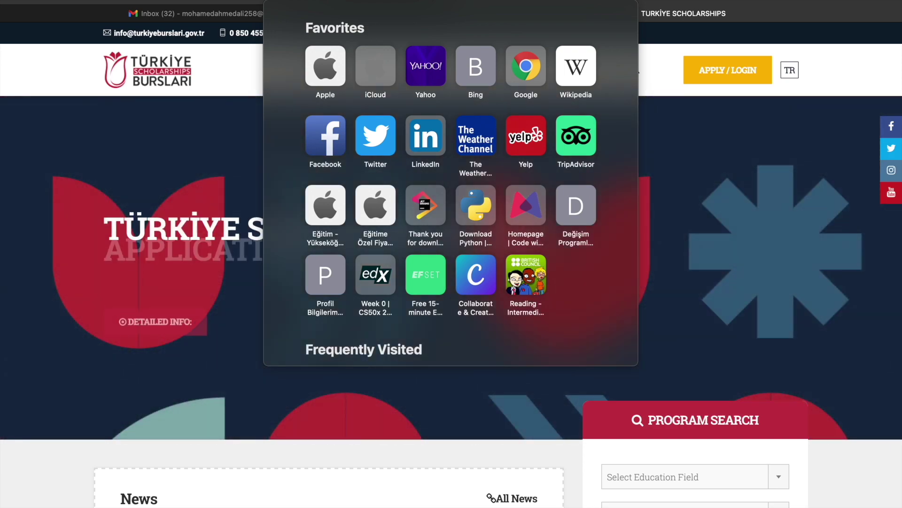
pyautogui.press('Escape')
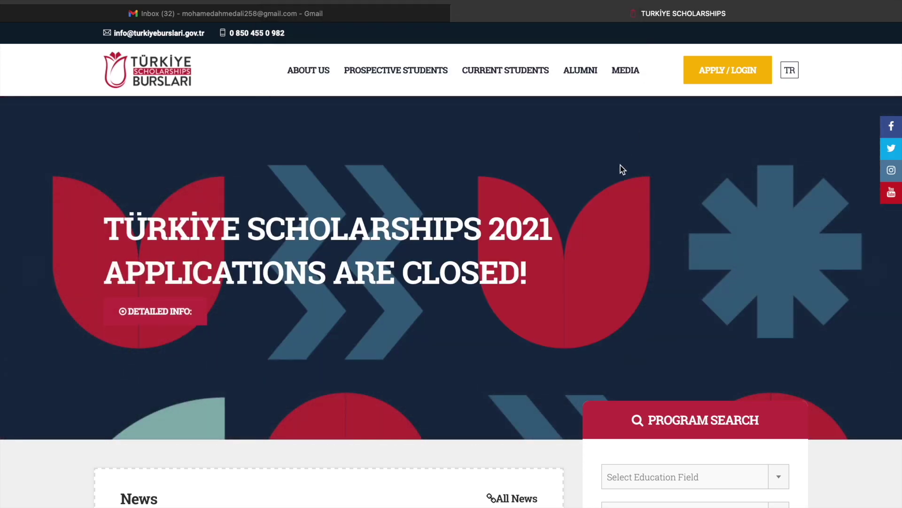
pyautogui.scroll(-8, 625, 195)
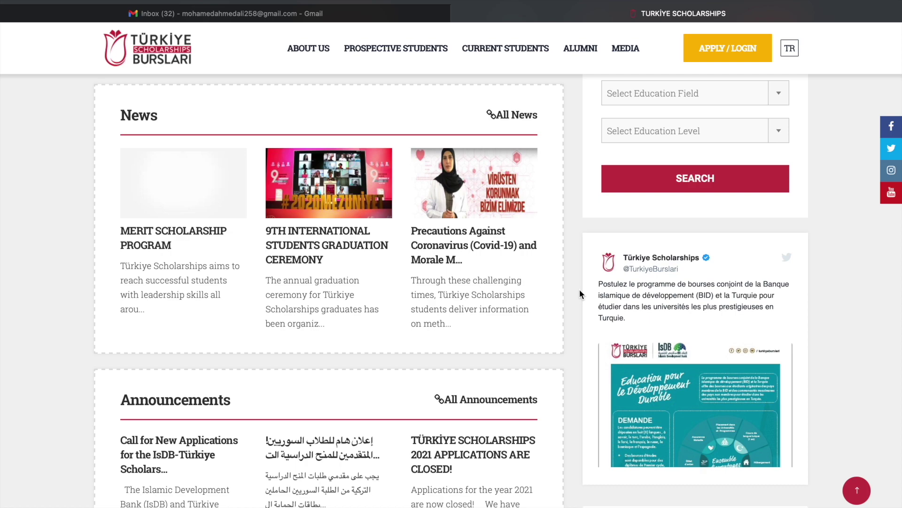
pyautogui.scroll(-9, 580, 289)
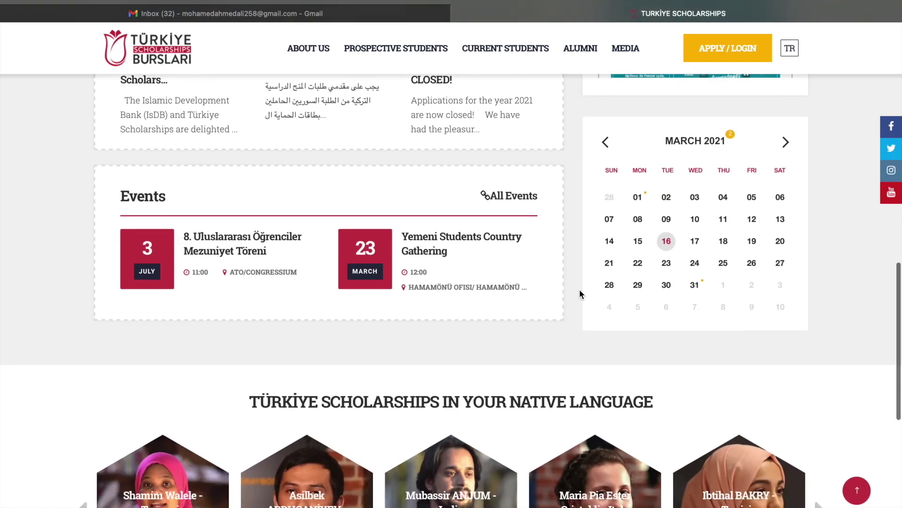
pyautogui.scroll(7, 580, 289)
pyautogui.scroll(10, 580, 289)
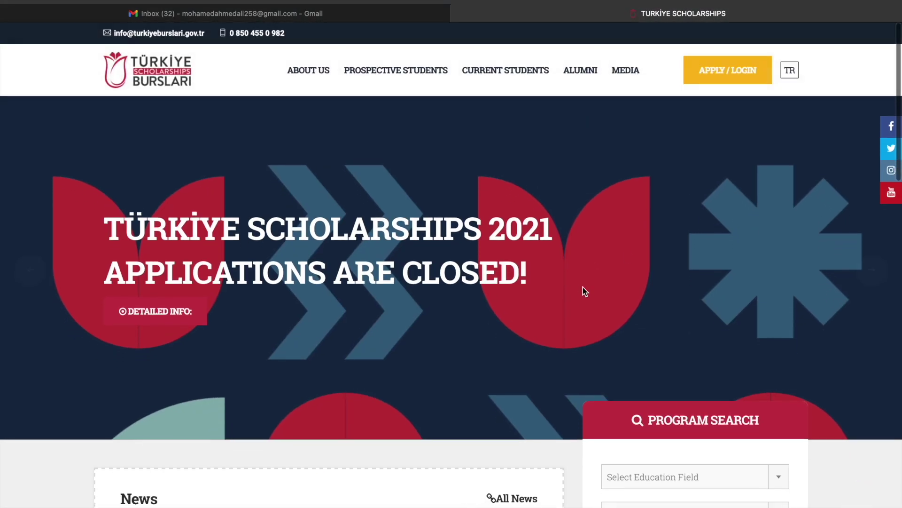
# Open the TBBS login page through APPLY / LOGIN and go to the Register form
pyautogui.click(715, 78)
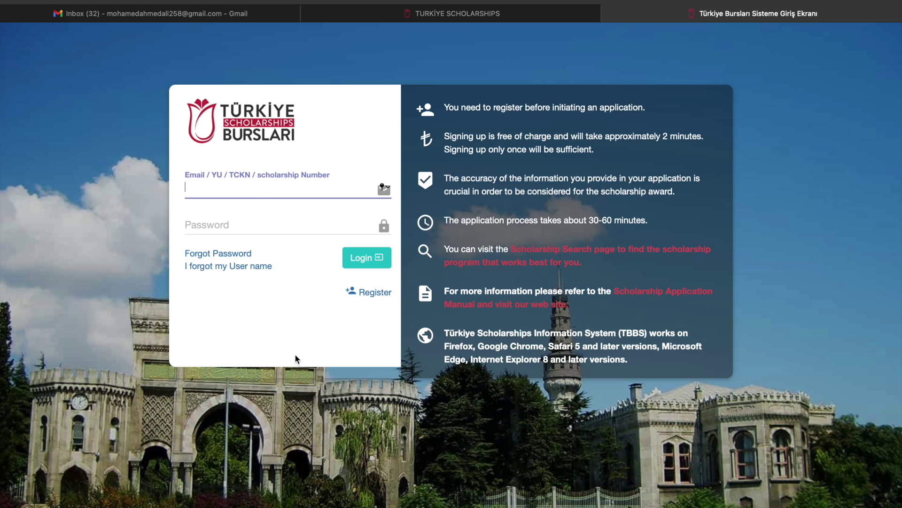
pyautogui.click(368, 293)
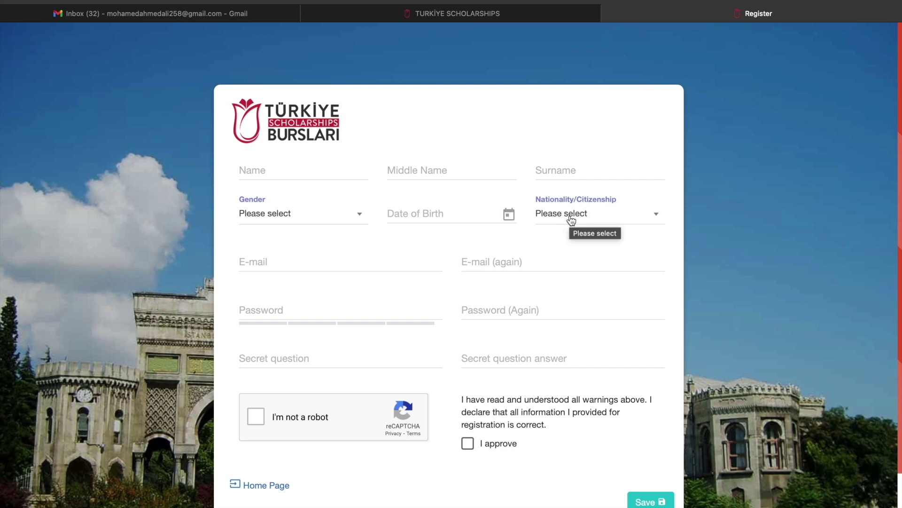
# Enter the applicant's first name, middle name and surname in the registration form
pyautogui.click(572, 220)
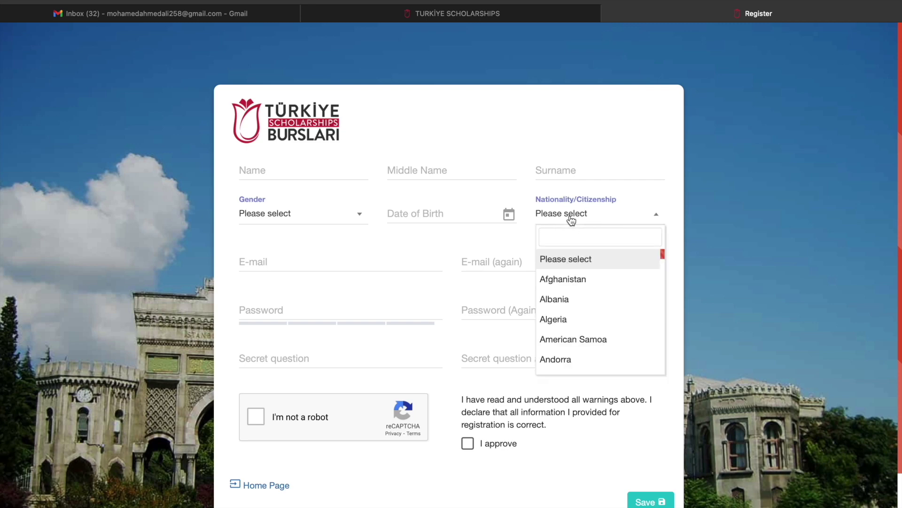
pyautogui.click(654, 196)
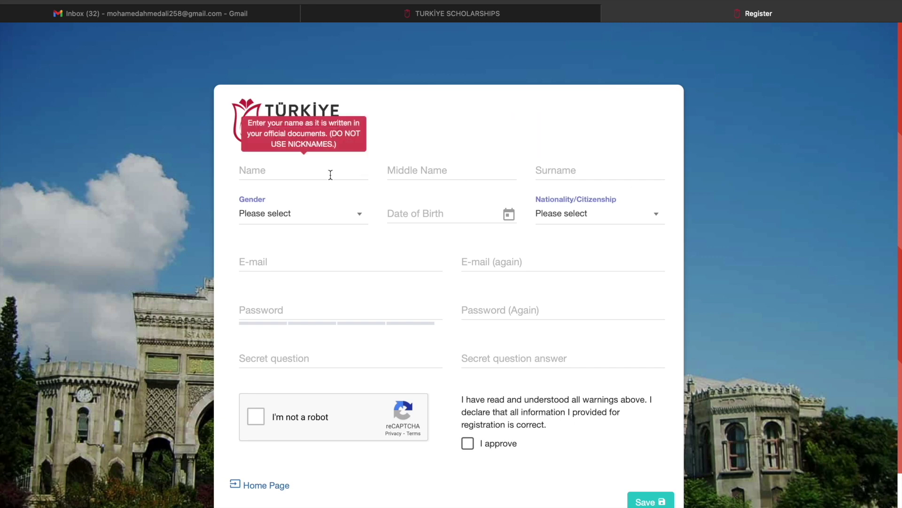
pyautogui.click(313, 168)
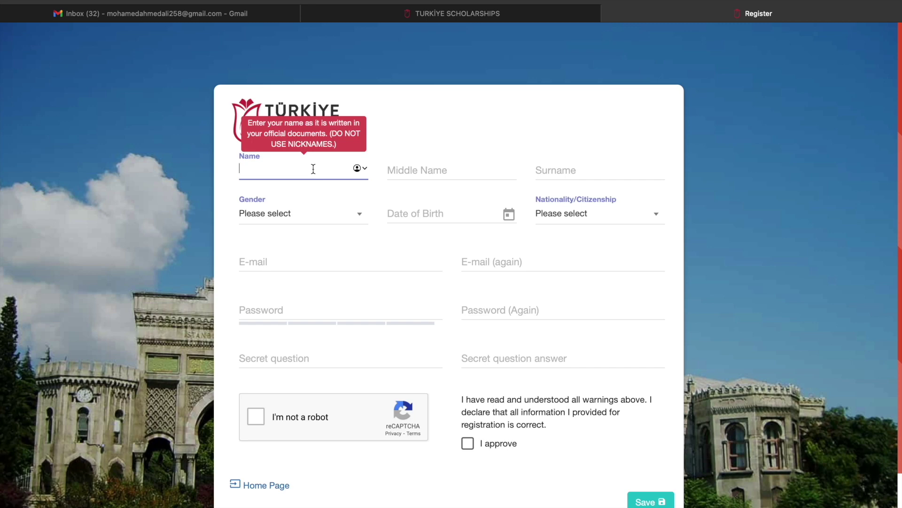
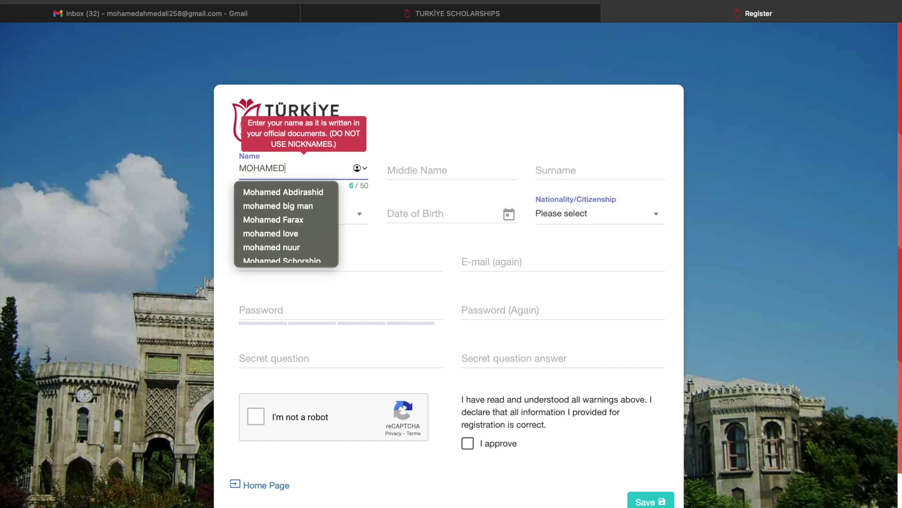
pyautogui.click(412, 174)
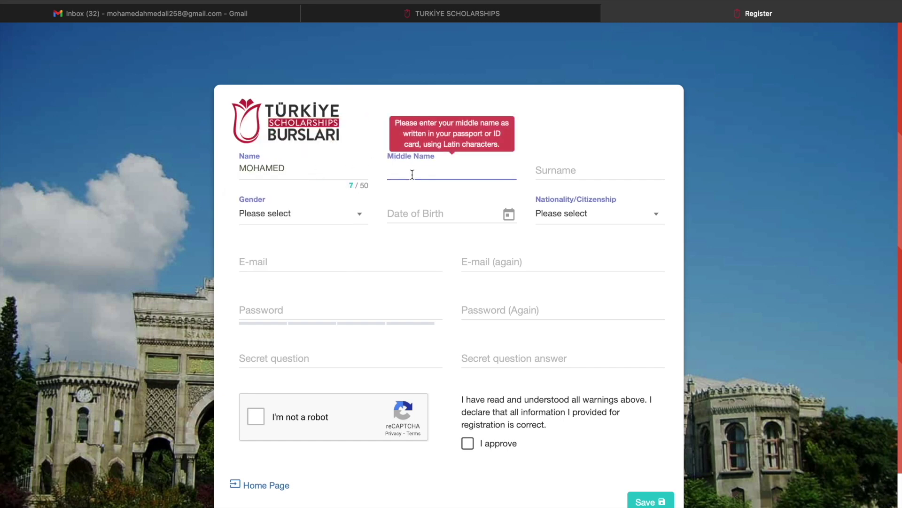
pyautogui.click(596, 174)
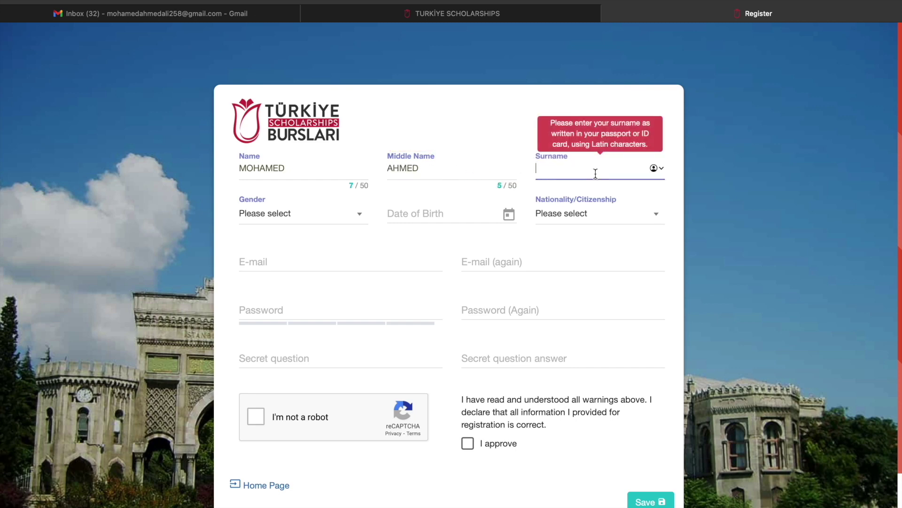
# Set Gender to Male
pyautogui.click(337, 220)
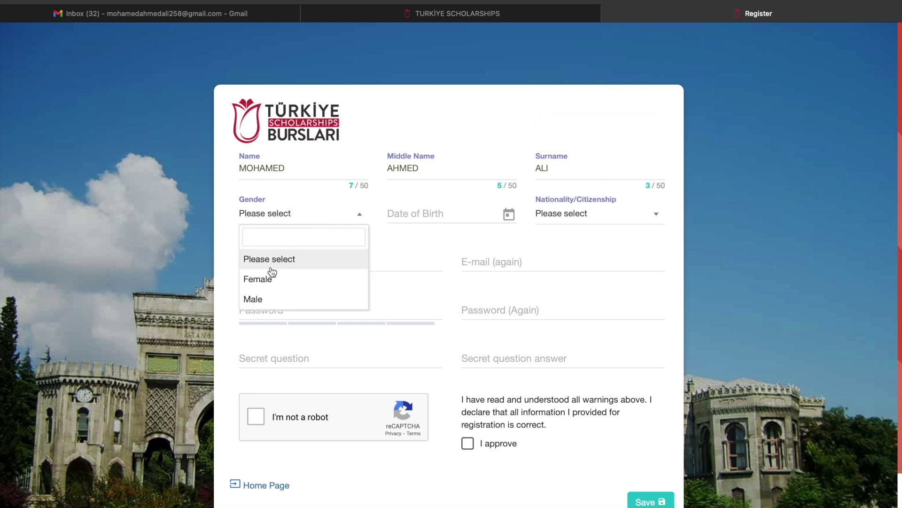
pyautogui.click(273, 301)
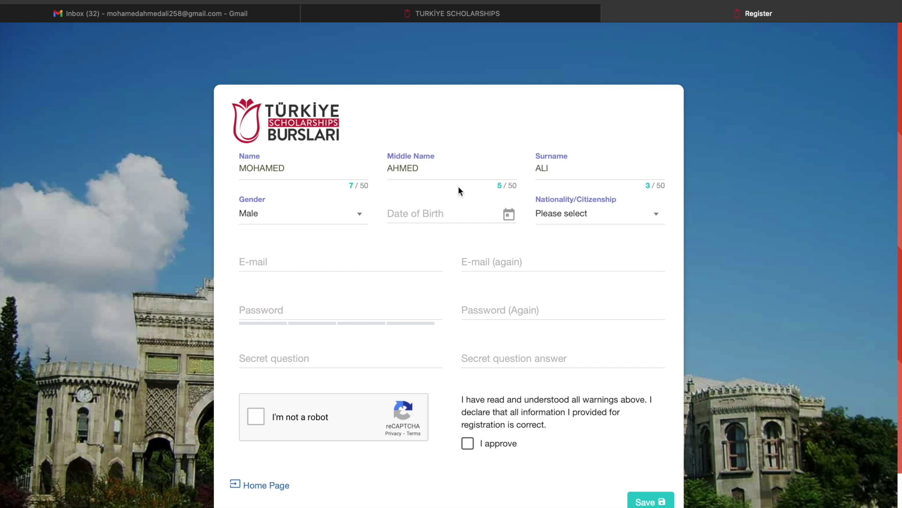
pyautogui.click(426, 220)
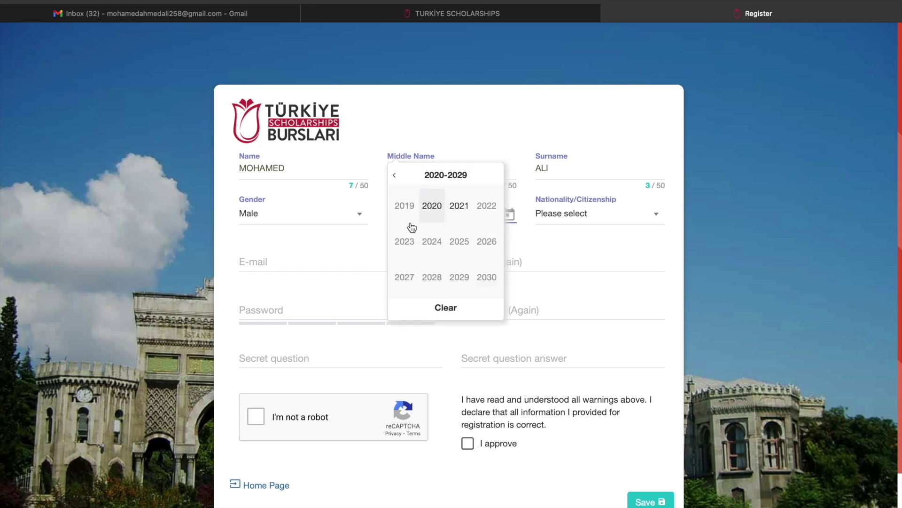
# Navigate the Date of Birth year picker back to the 2000–2009 decade
pyautogui.click(381, 264)
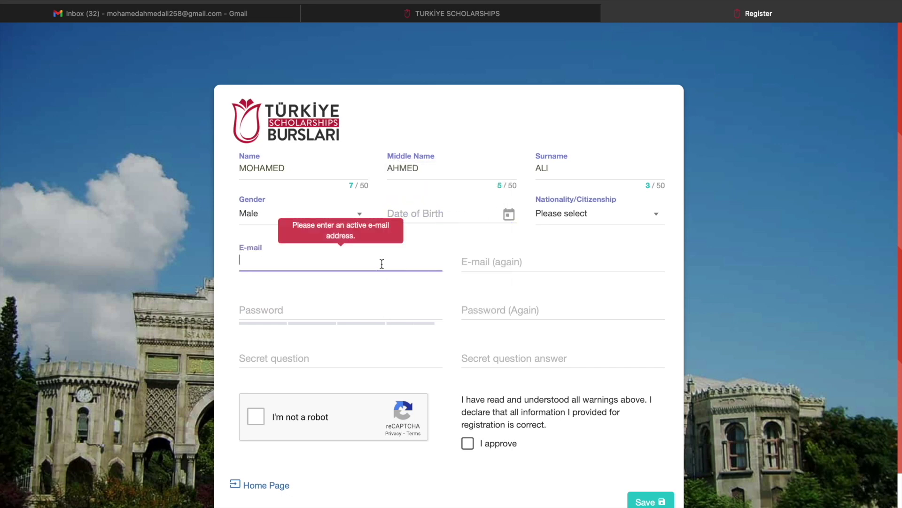
pyautogui.click(419, 215)
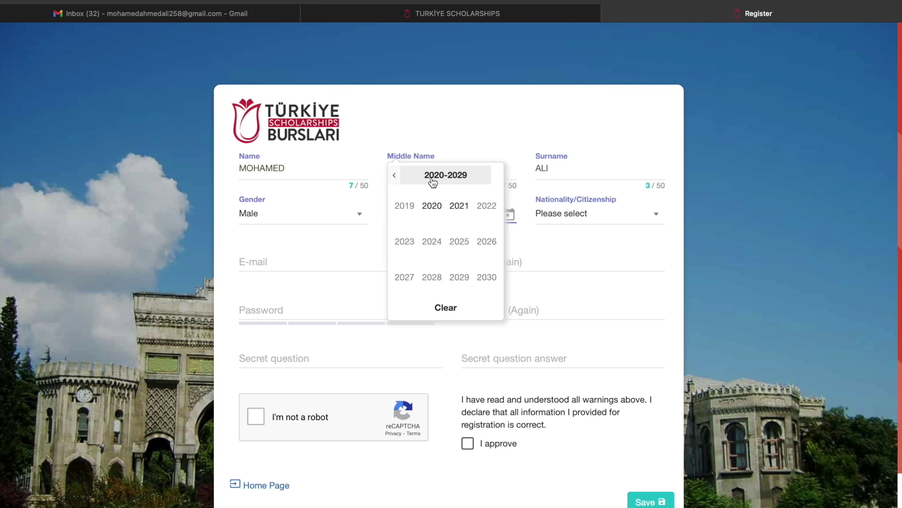
pyautogui.click(395, 175)
pyautogui.click(396, 177)
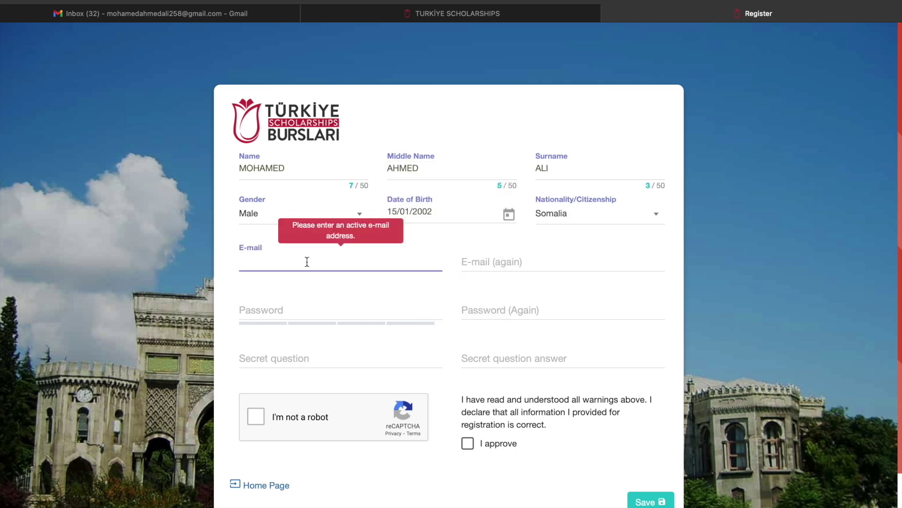
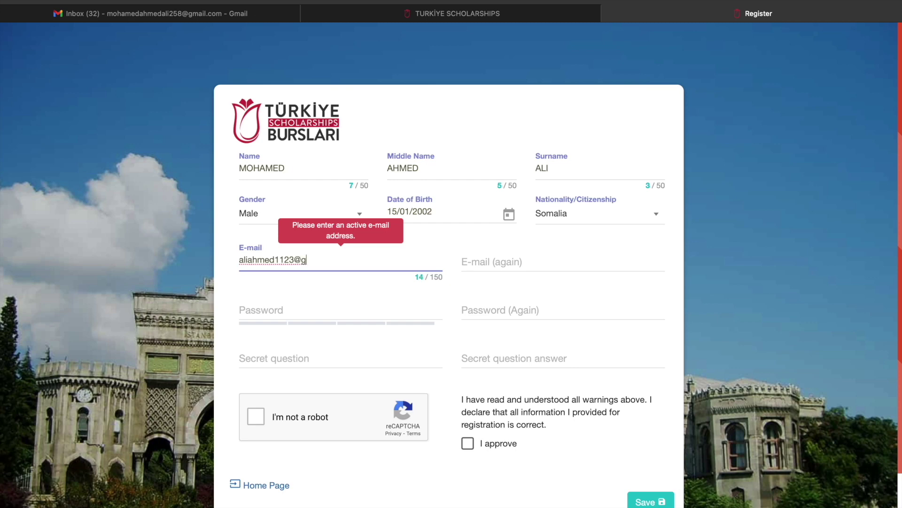
# Enter the applicant's Gmail address and repeat it in the e-mail confirmation field
pyautogui.click(499, 263)
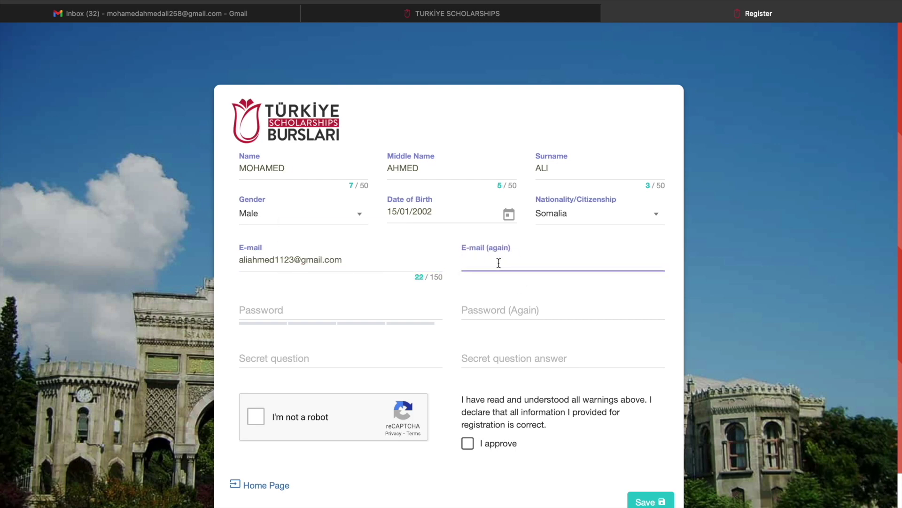
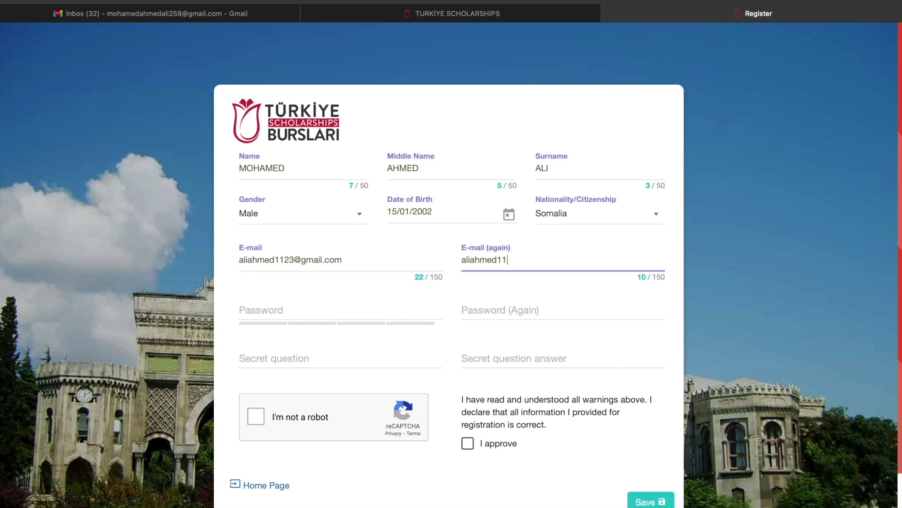
# Set the account password, fill in the secret question and answer, and tick the reCAPTCHA
pyautogui.click(353, 313)
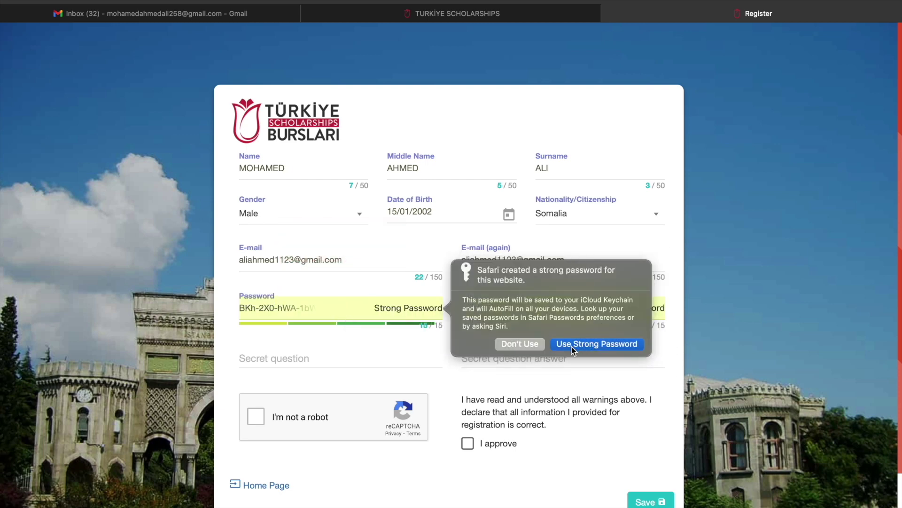
pyautogui.click(360, 364)
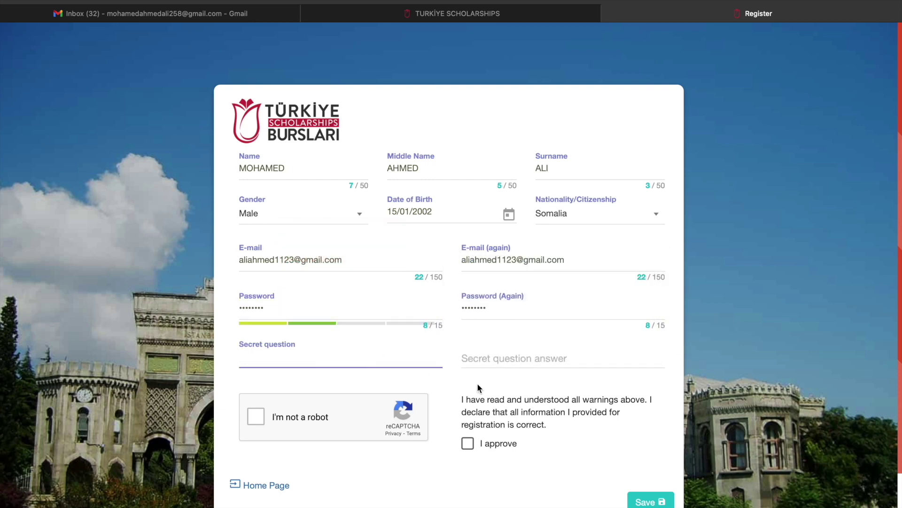
pyautogui.click(477, 362)
pyautogui.click(321, 364)
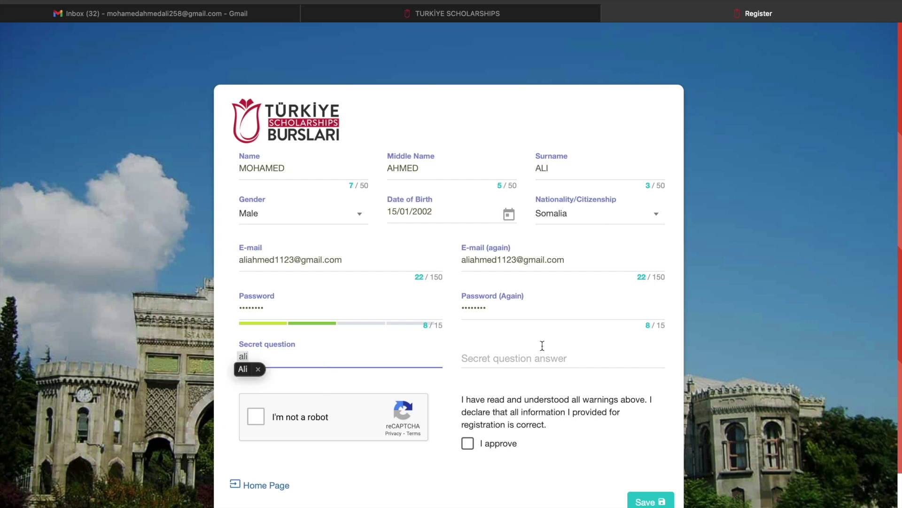
pyautogui.click(528, 359)
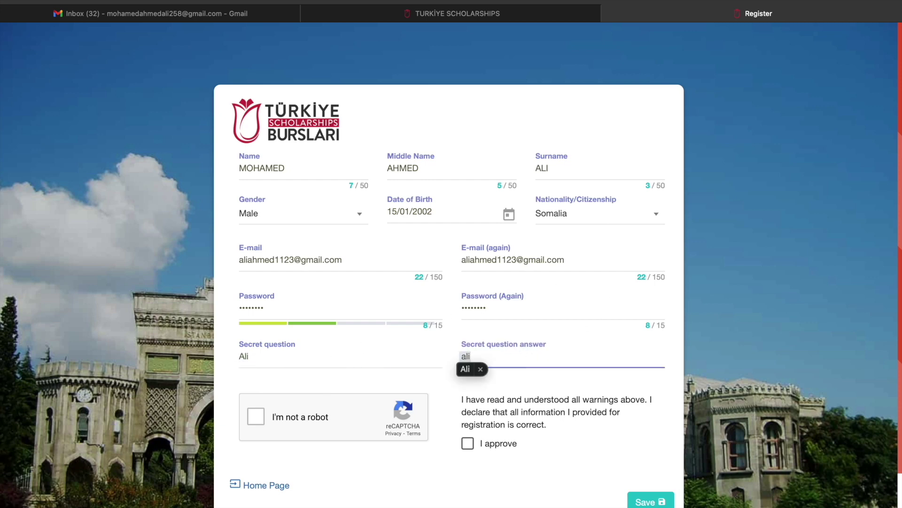
pyautogui.click(256, 416)
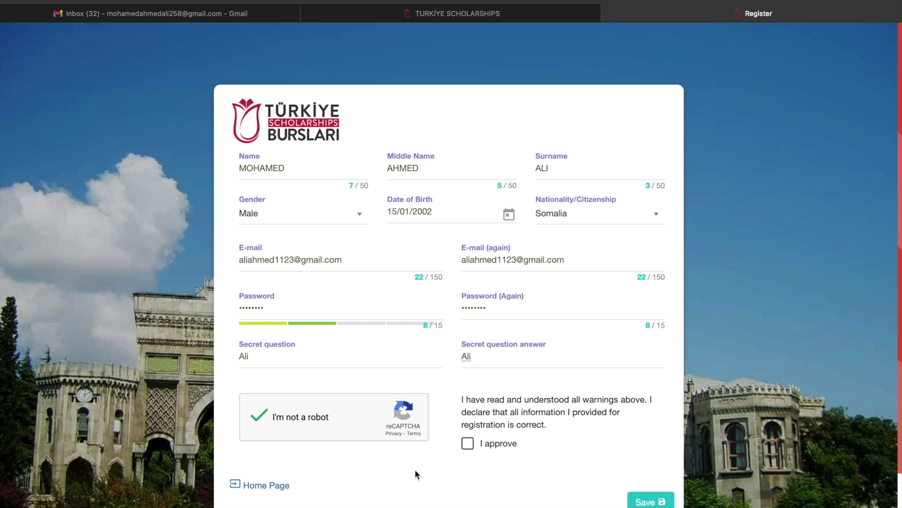
# Save the registration after approving the name and nationality, then return home and switch to Gmail
pyautogui.click(649, 501)
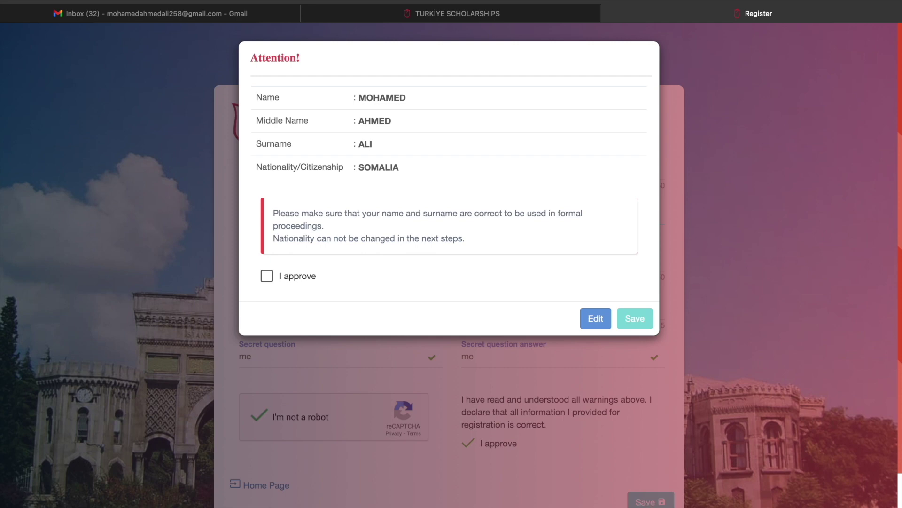
pyautogui.click(267, 276)
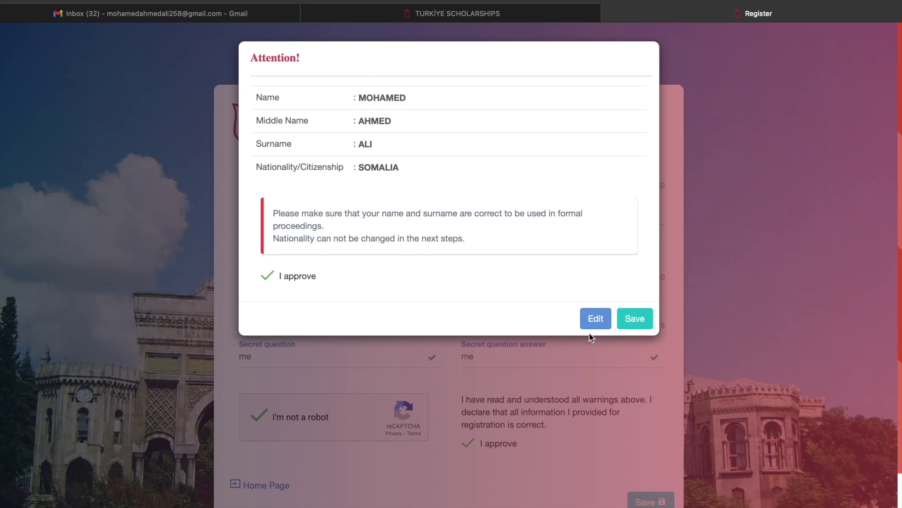
pyautogui.click(595, 319)
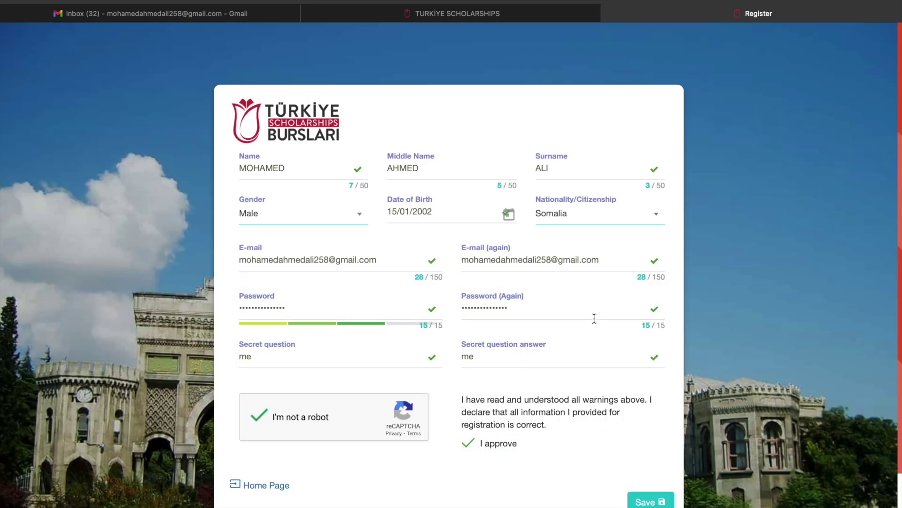
pyautogui.click(646, 501)
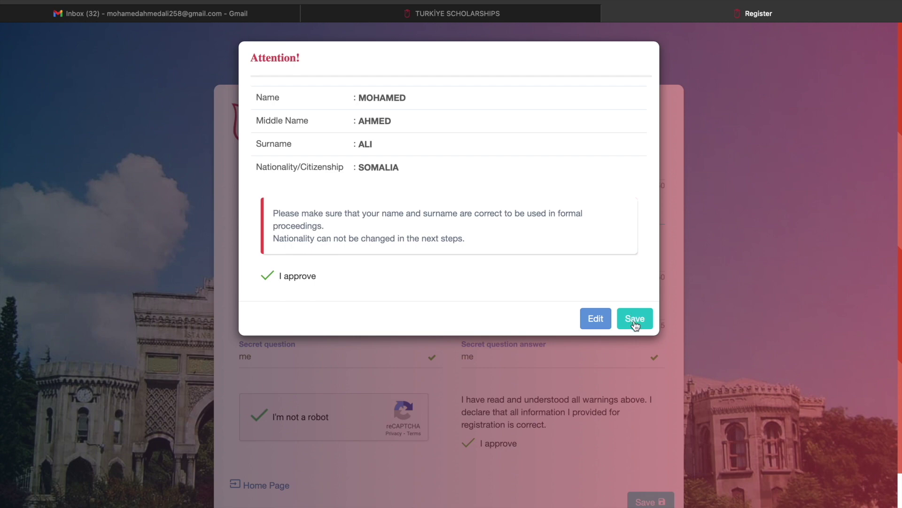
pyautogui.click(635, 326)
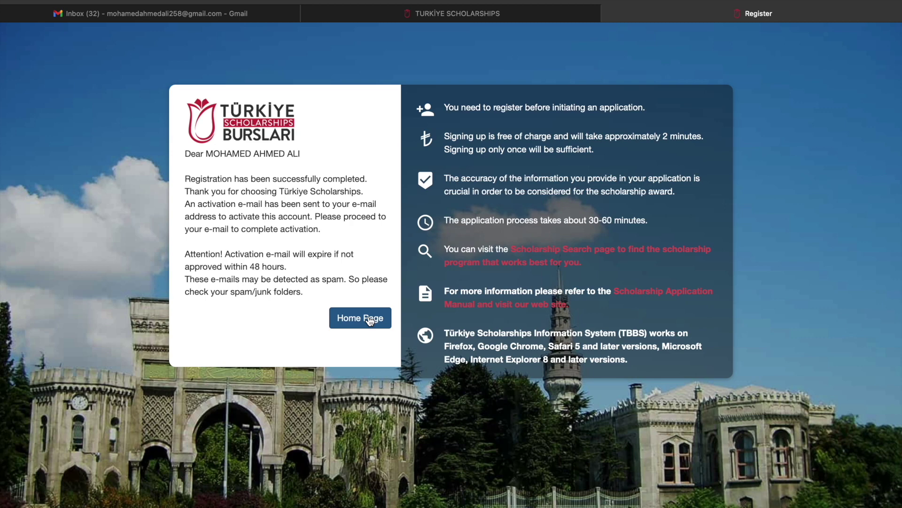
pyautogui.click(370, 320)
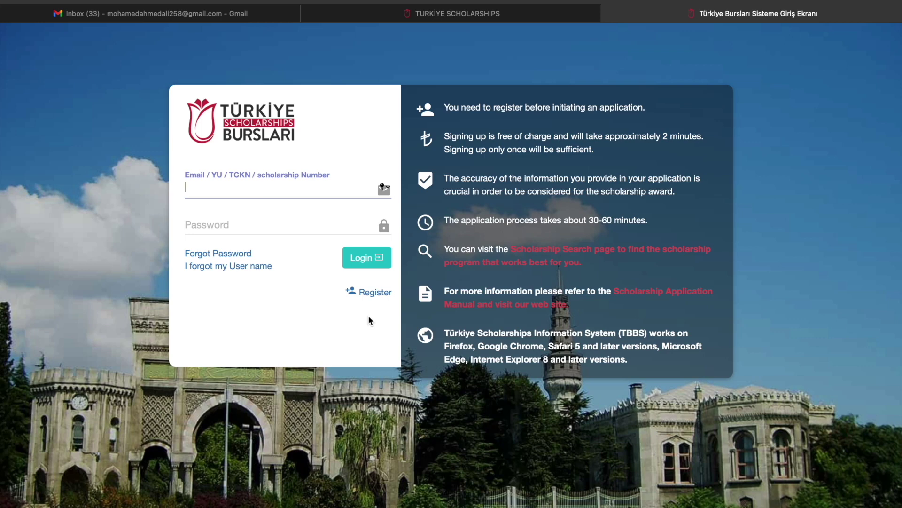
pyautogui.click(231, 17)
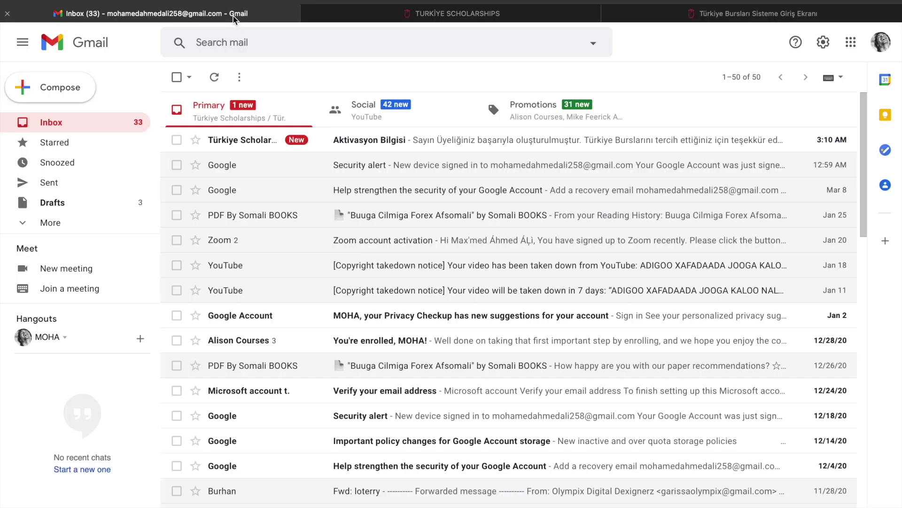
# Open the Türkiye Scholarships 'Aktivasyon Bilgisi' e-mail and scroll to its activation link
pyautogui.click(442, 145)
pyautogui.scroll(-6, 419, 466)
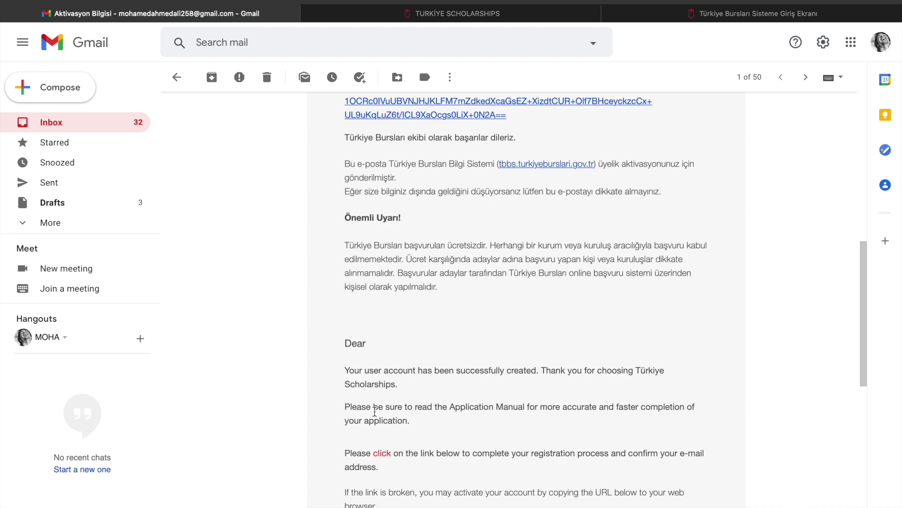
pyautogui.scroll(6, 375, 411)
# Follow the activation link, then log in to TBBS with the applicant's e-mail and password
pyautogui.click(363, 238)
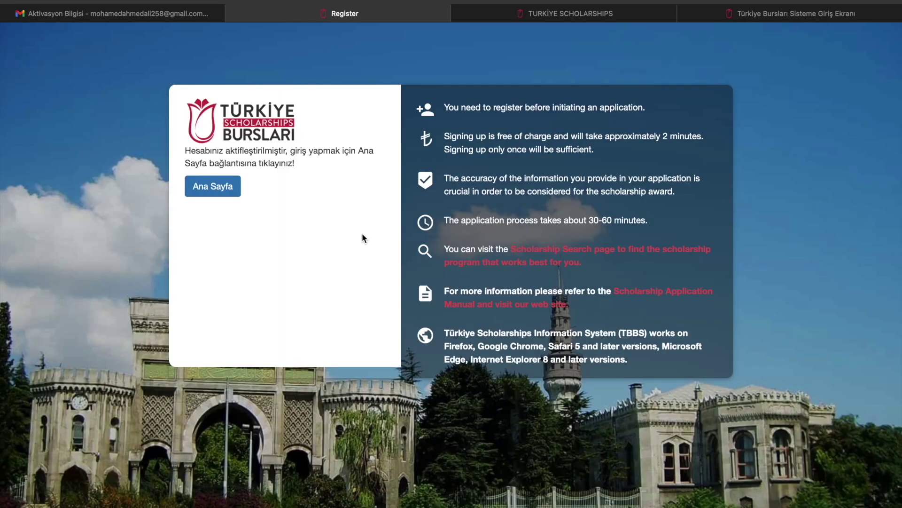
pyautogui.click(224, 190)
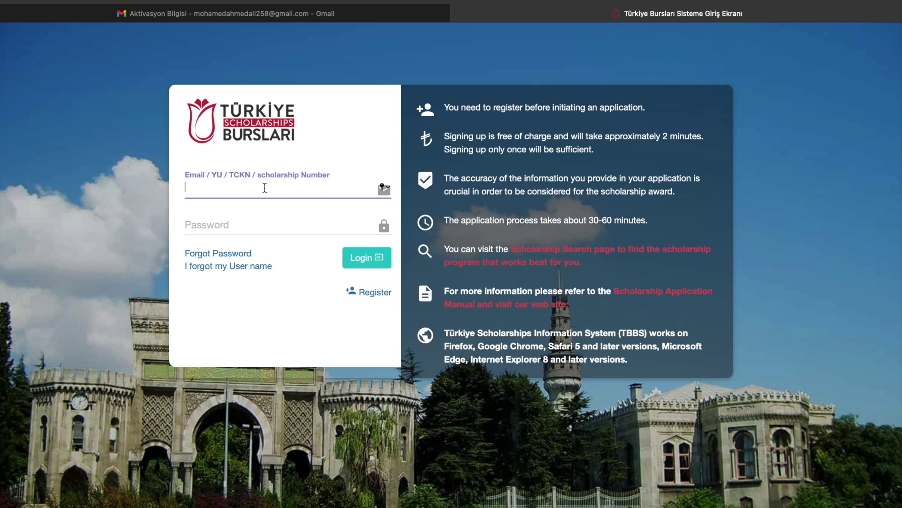
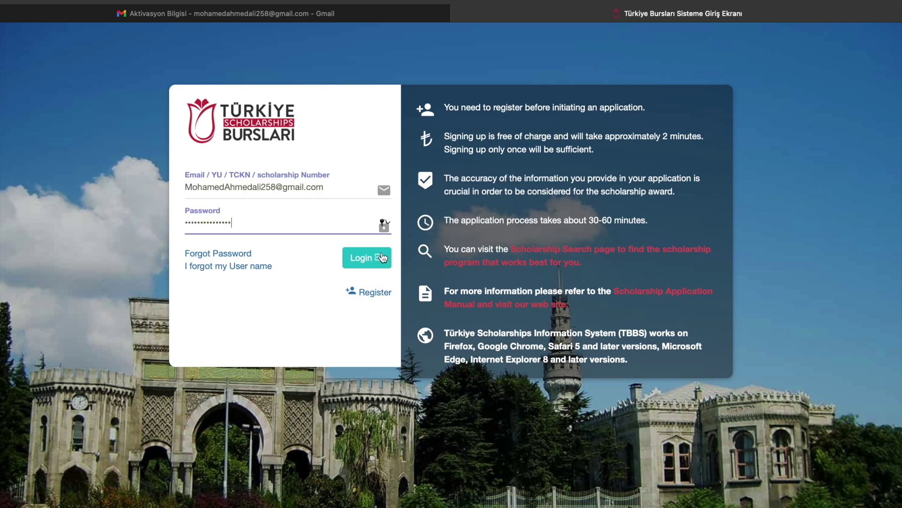
pyautogui.click(381, 257)
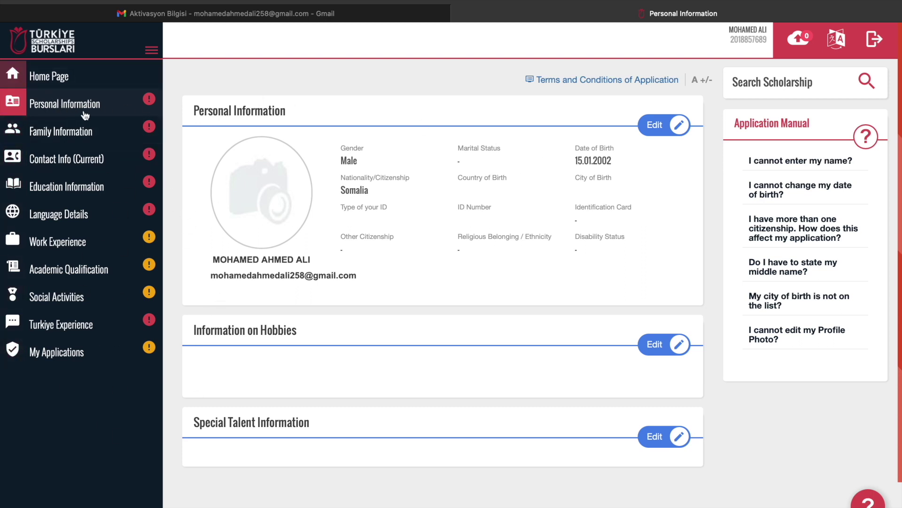
# Go to the Home Page showing the IsDB-Türkiye joint scholarship programme
pyautogui.click(18, 78)
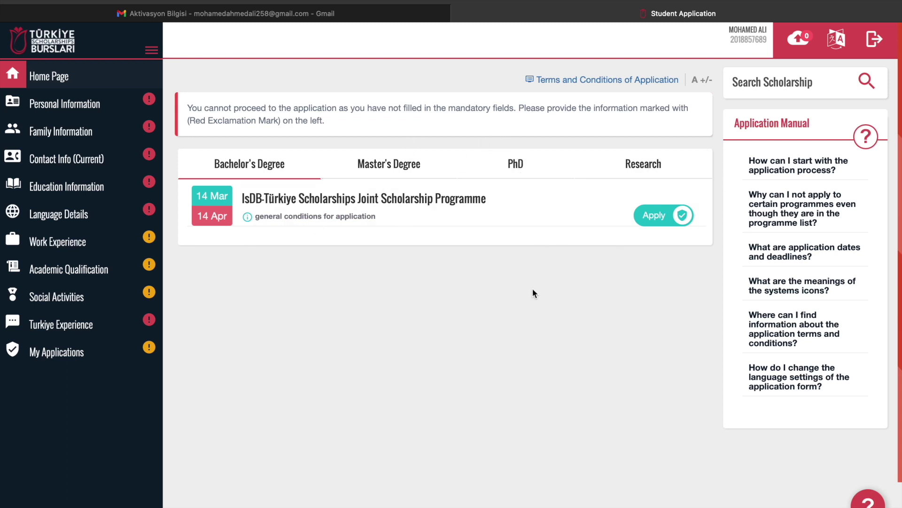
pyautogui.click(666, 215)
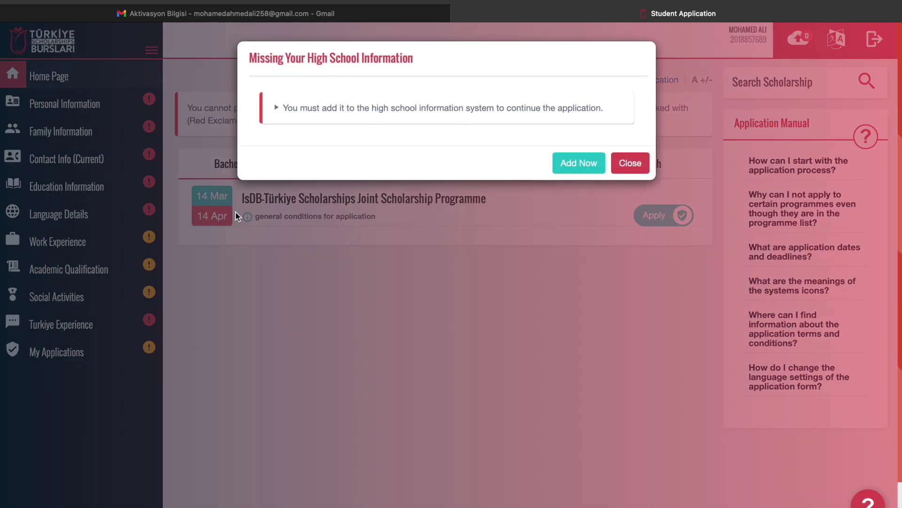
pyautogui.click(628, 170)
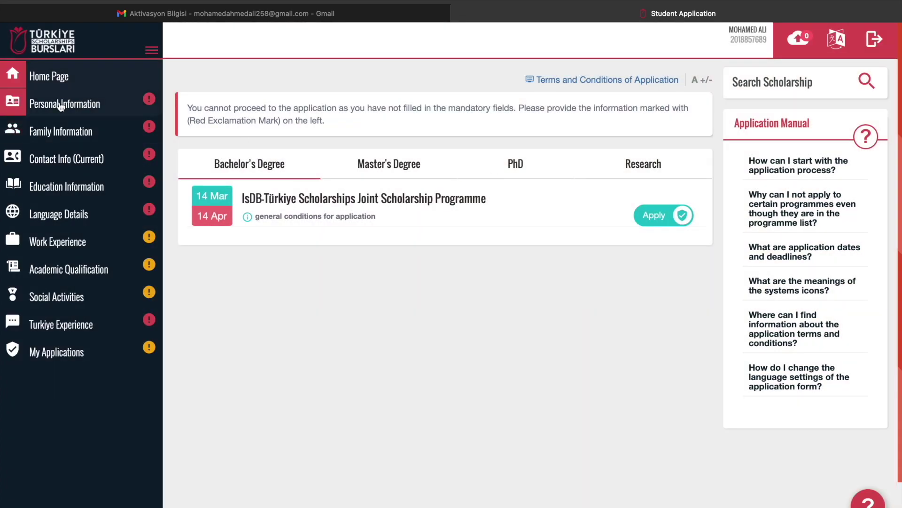
# Edit Personal Information and set Country of Birth to Somalia
pyautogui.click(92, 107)
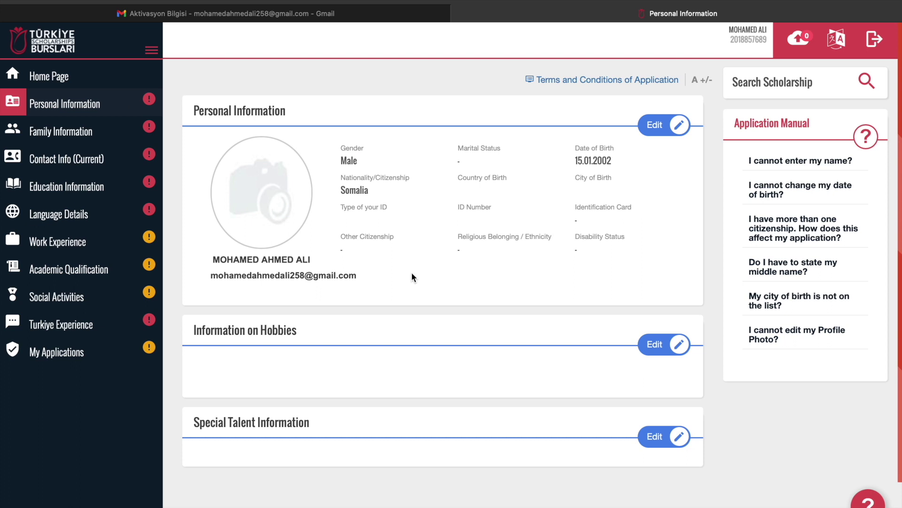
pyautogui.click(664, 133)
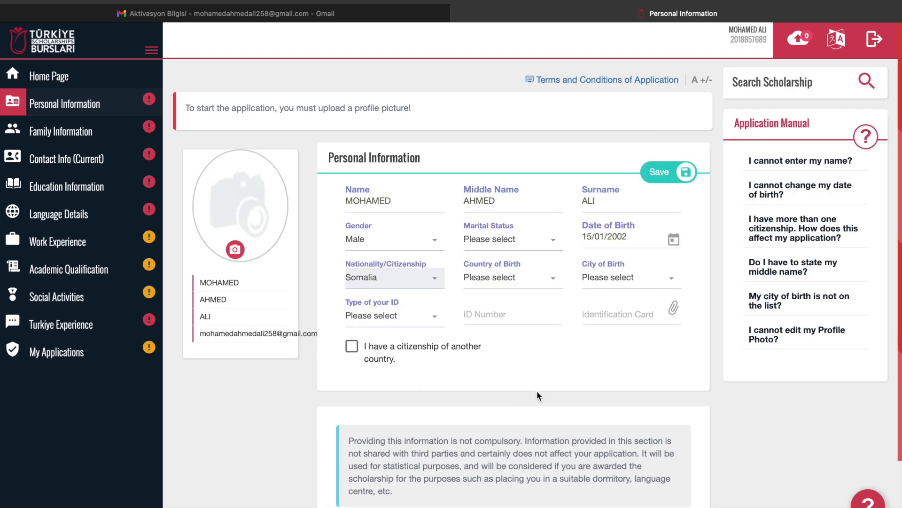
pyautogui.click(501, 280)
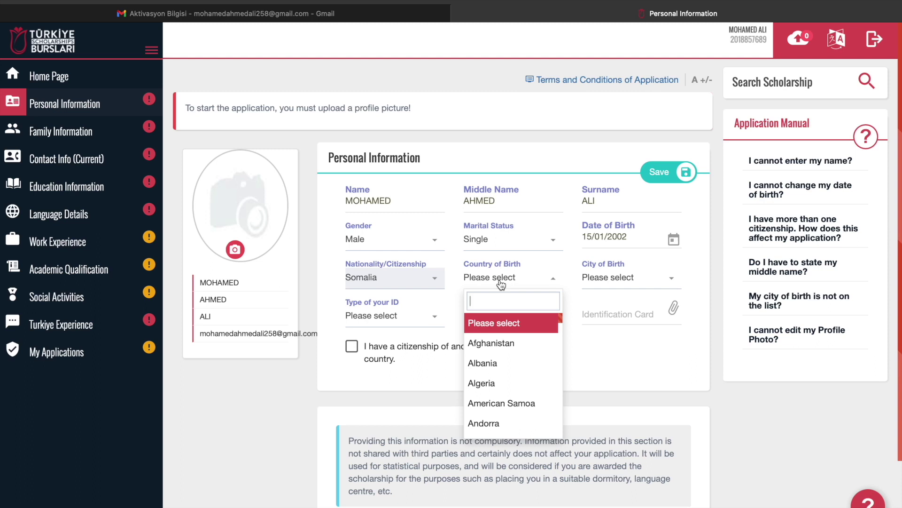
pyautogui.write('Somali')
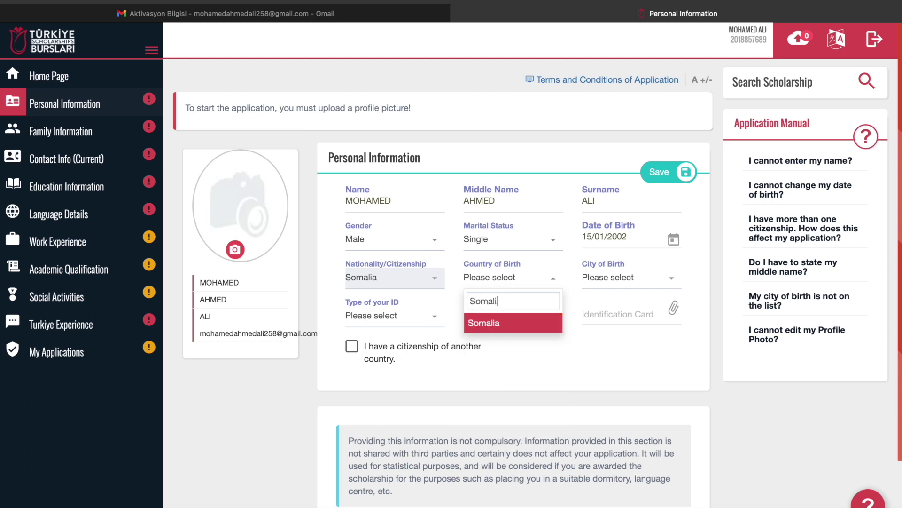
pyautogui.click(527, 322)
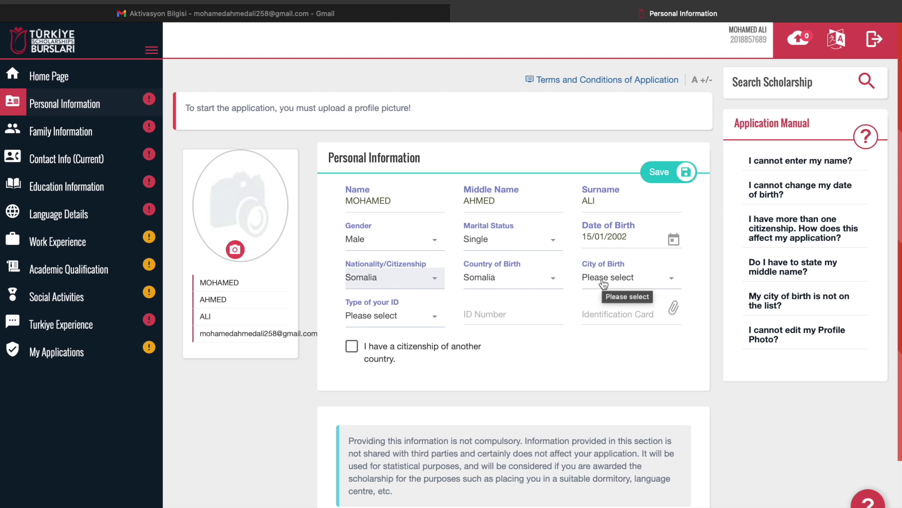
# Set City of Birth to Kismayo and the ID type to L.Qaranka
pyautogui.click(604, 282)
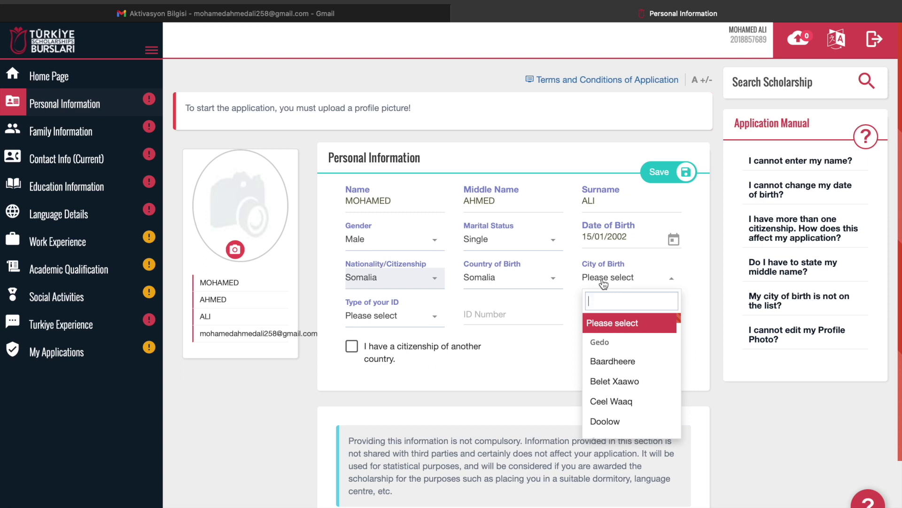
pyautogui.write('ki')
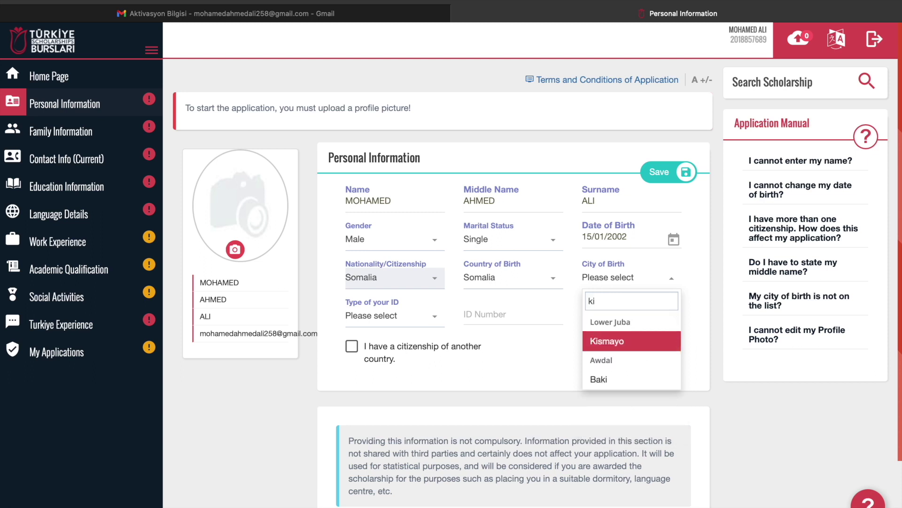
pyautogui.click(639, 343)
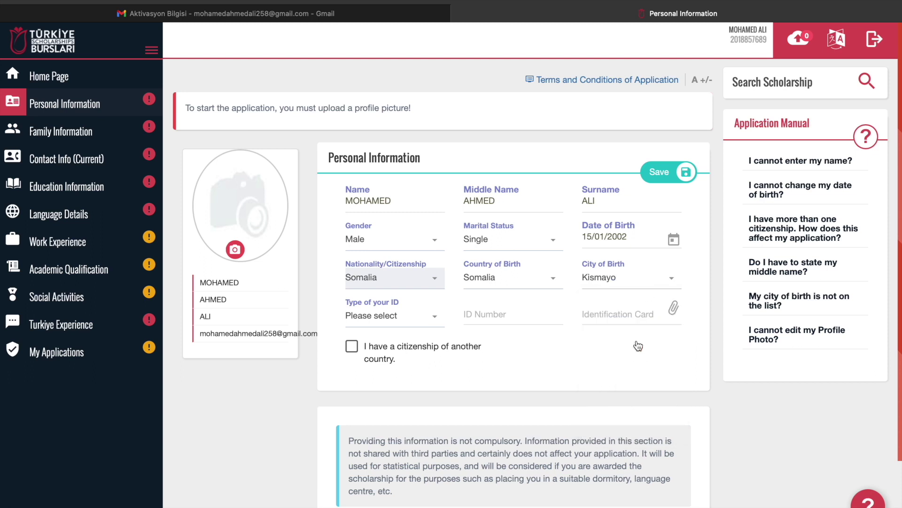
pyautogui.click(393, 321)
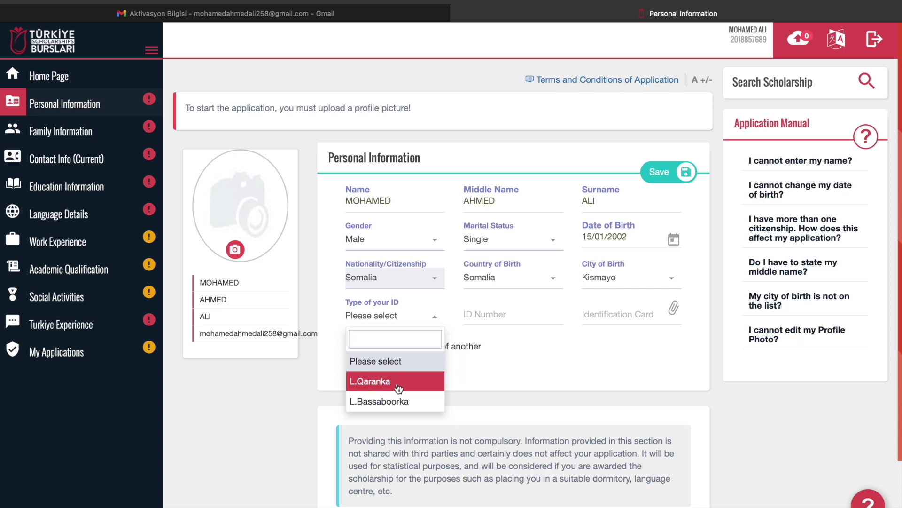
pyautogui.click(397, 386)
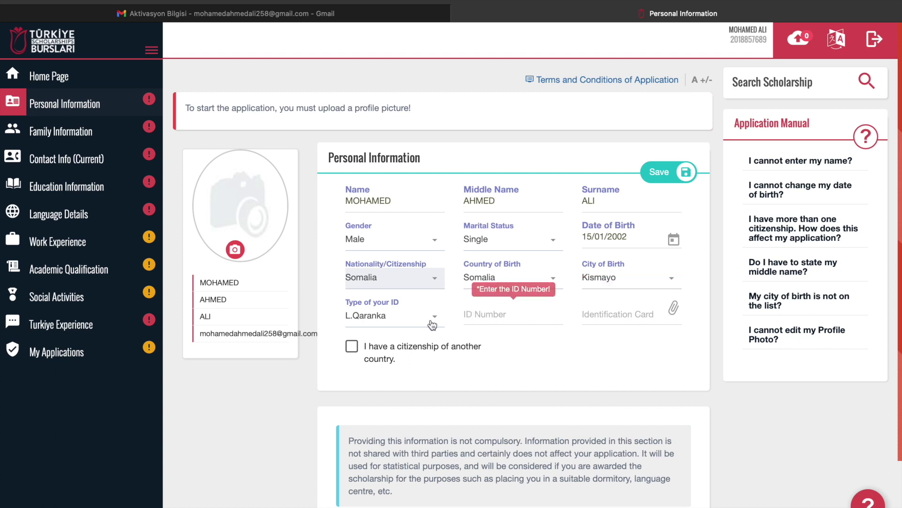
pyautogui.click(401, 324)
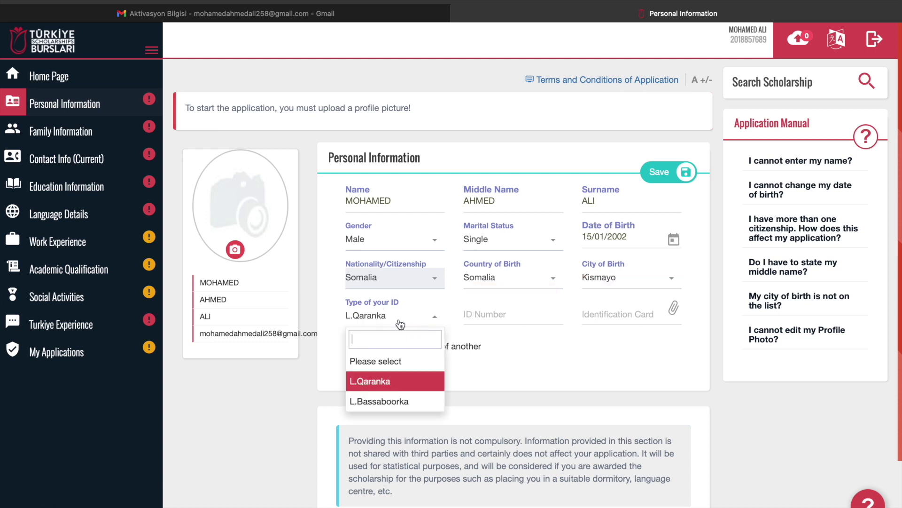
pyautogui.click(398, 403)
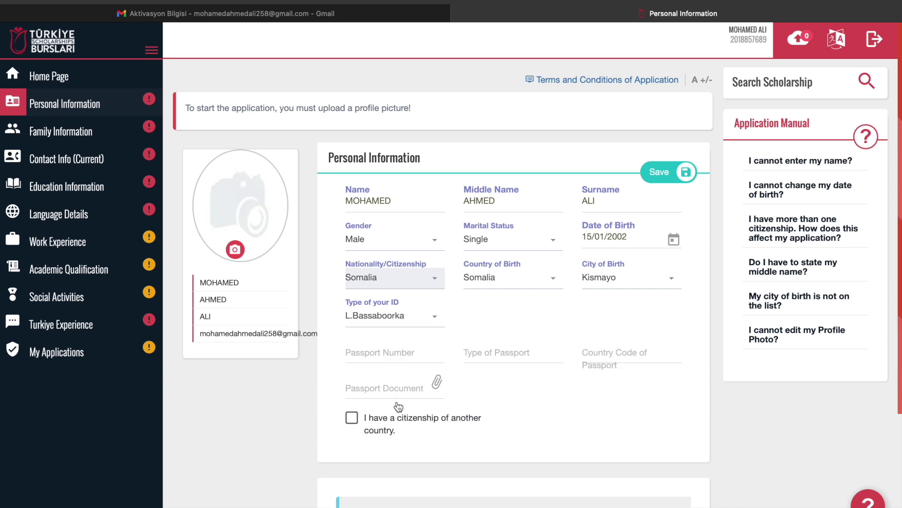
pyautogui.click(413, 354)
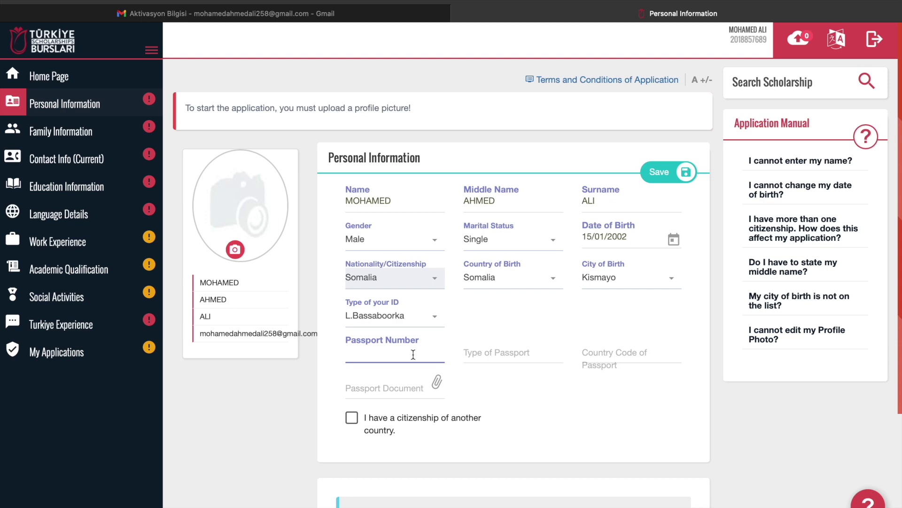
pyautogui.click(500, 352)
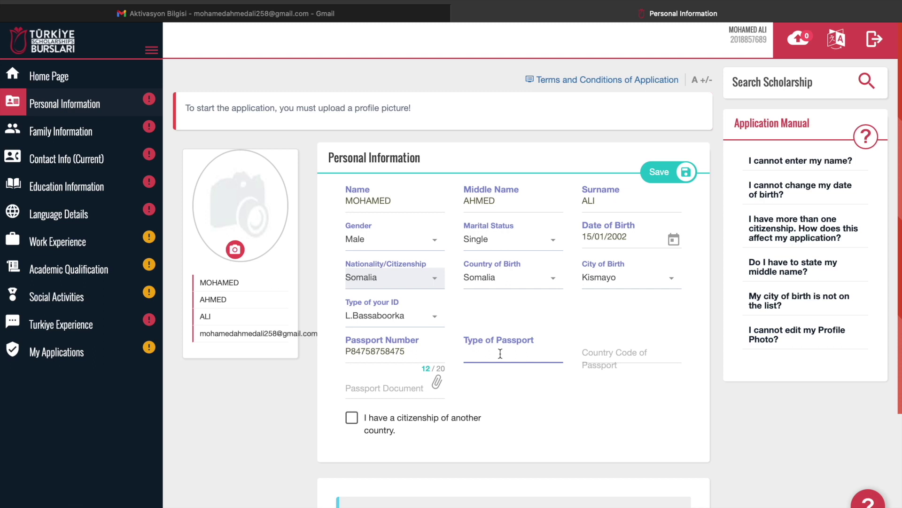
pyautogui.write('ordinary')
# Set the passport country code to 706 and attach passport.pdf as the passport document
pyautogui.click(622, 352)
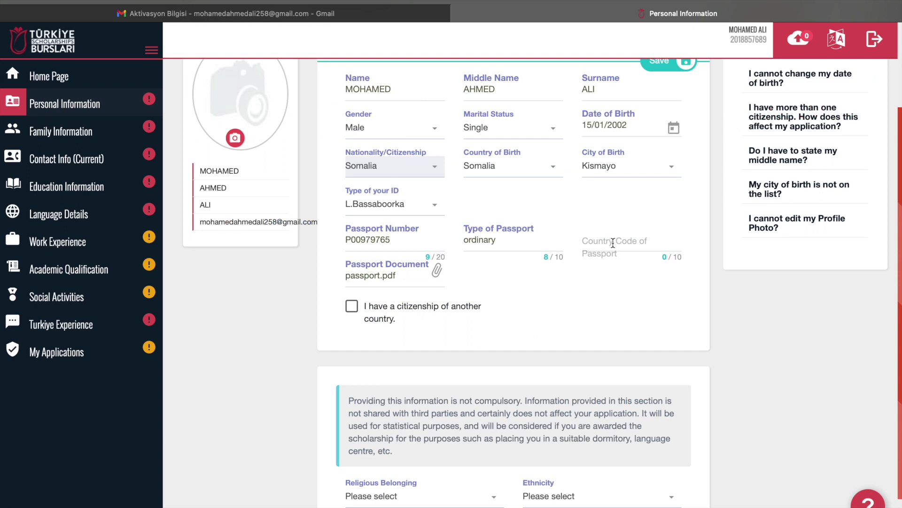
pyautogui.click(613, 242)
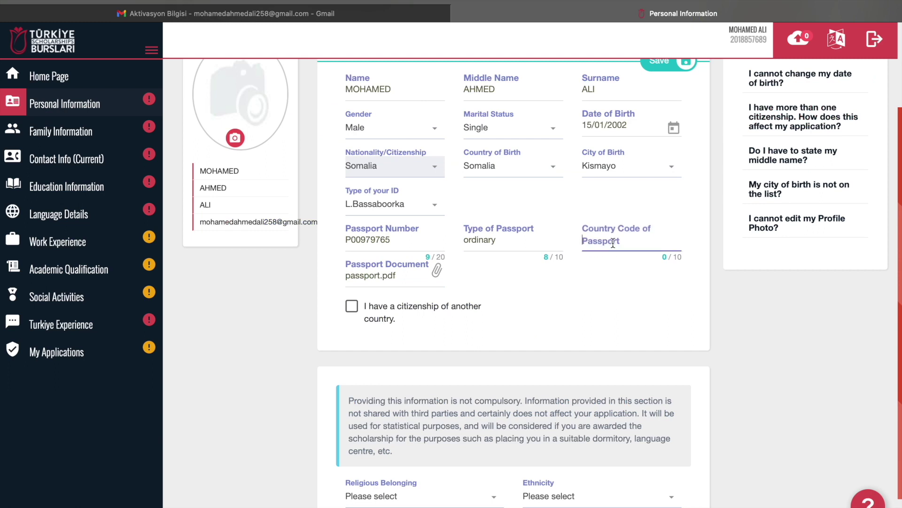
pyautogui.write('706')
pyautogui.click(639, 243)
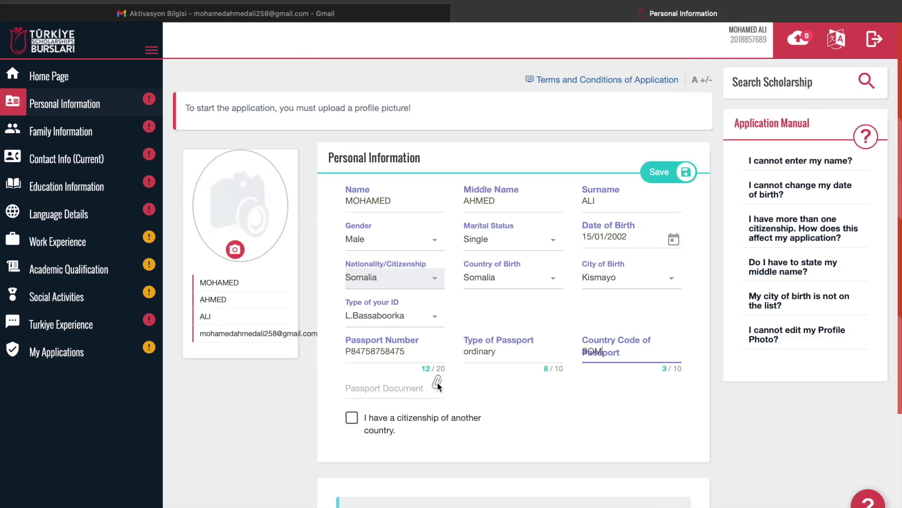
pyautogui.click(409, 390)
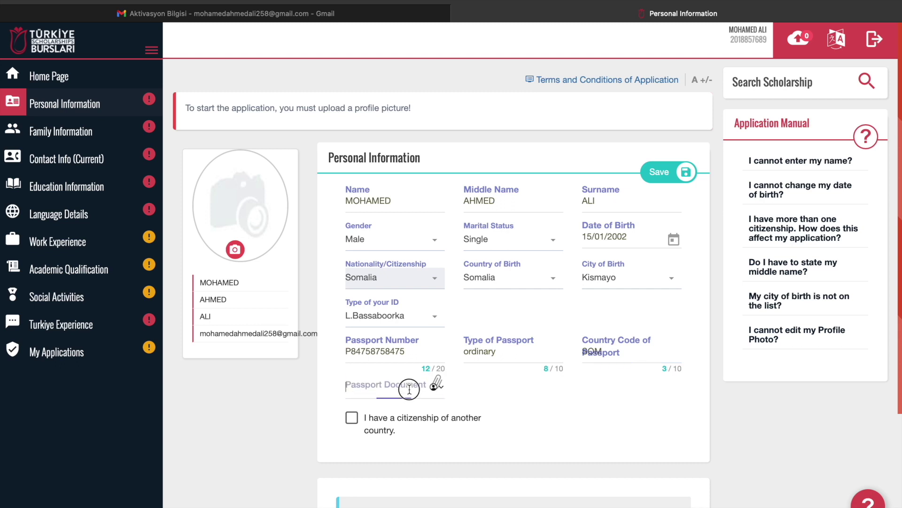
pyautogui.click(436, 380)
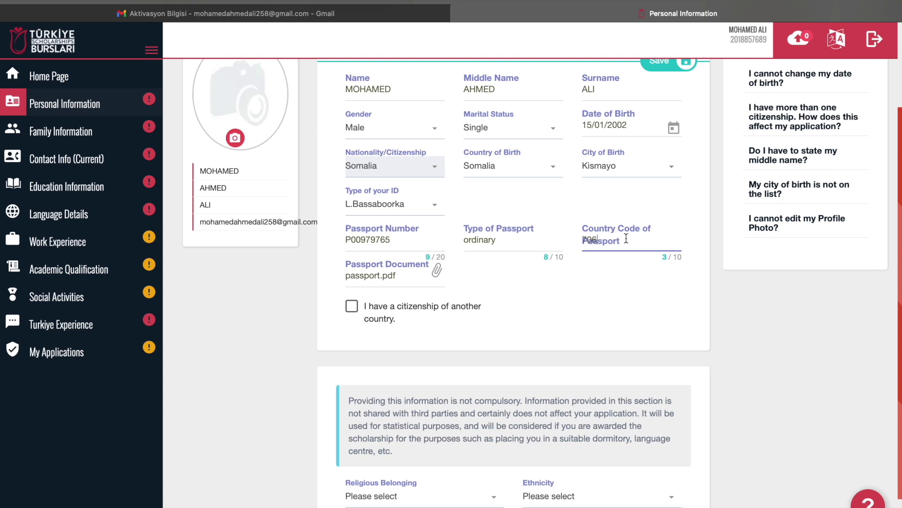
# Search 'islam' in Religious Belonging and choose Islam Sunni
pyautogui.scroll(-2, 626, 239)
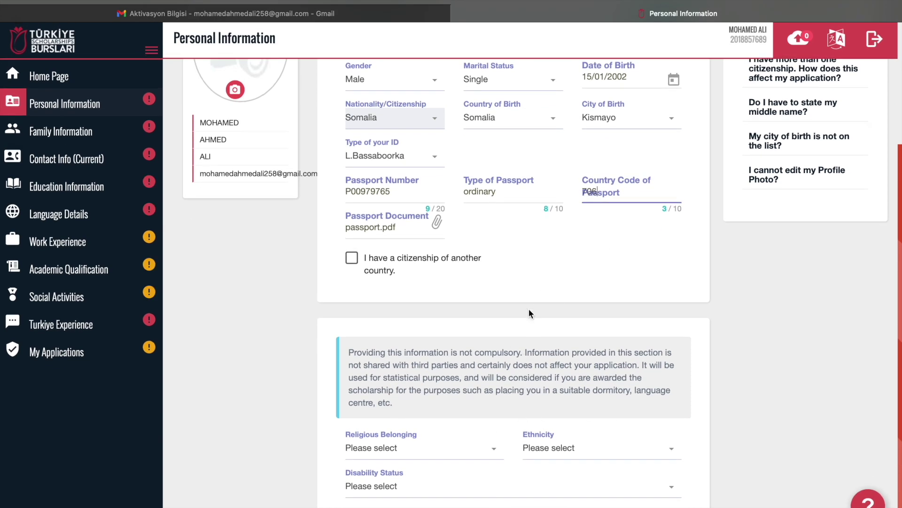
pyautogui.click(395, 454)
pyautogui.write('MUS')
pyautogui.press('BackSpace')
pyautogui.press('BackSpace')
pyautogui.press('BackSpace')
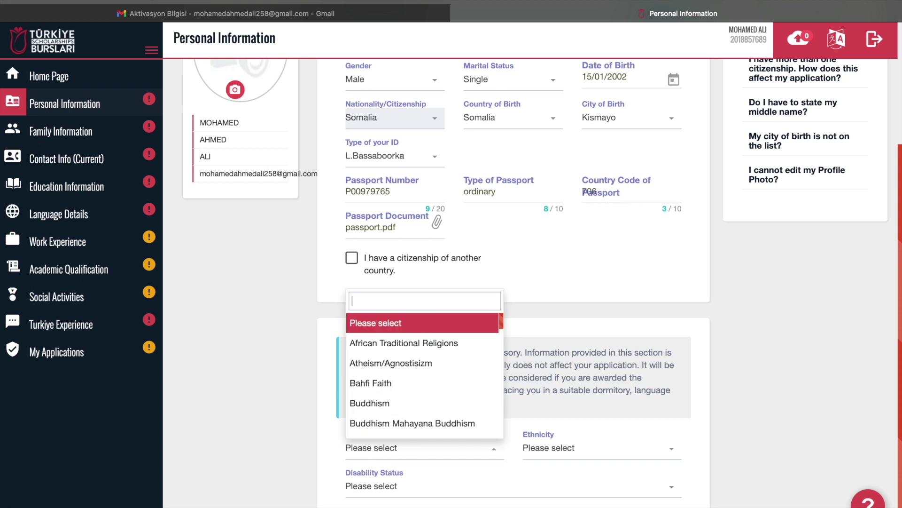
pyautogui.write('islam')
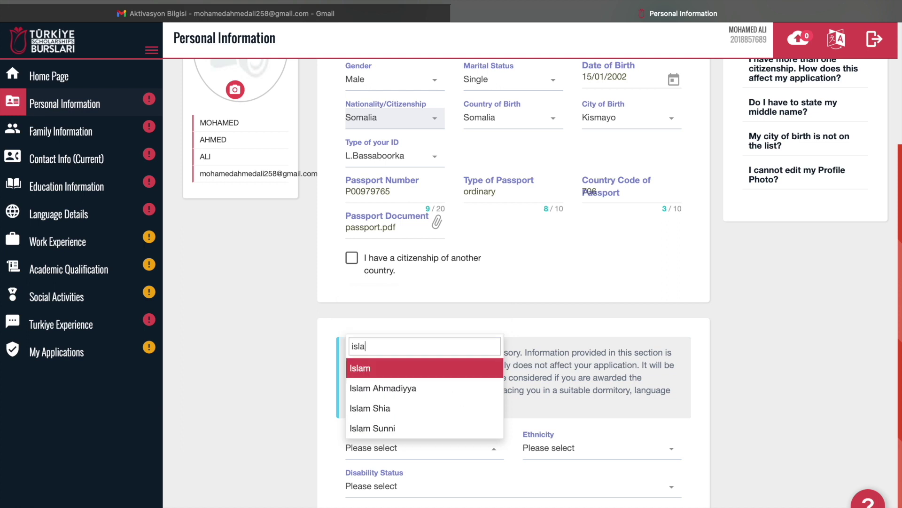
pyautogui.click(391, 429)
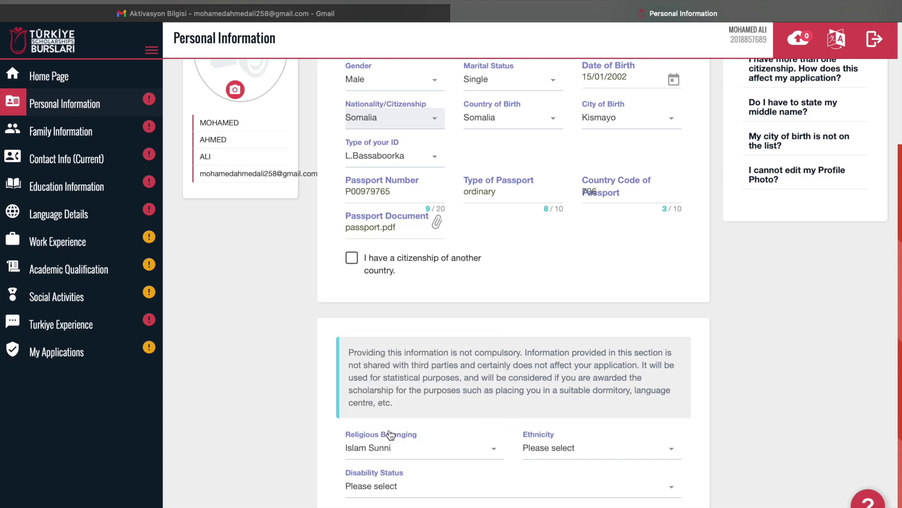
# Set Disability Status to 'I dont have any disability', leaving ethnicity unchanged
pyautogui.click(395, 488)
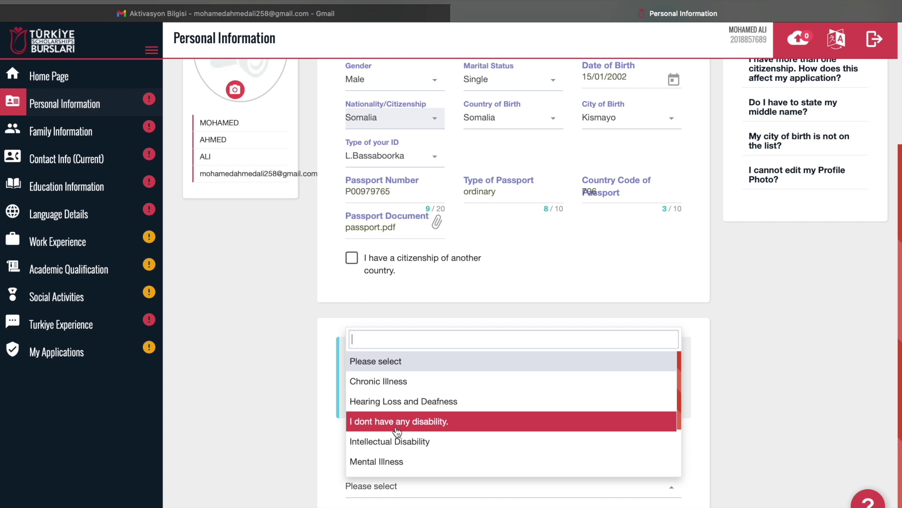
pyautogui.click(397, 428)
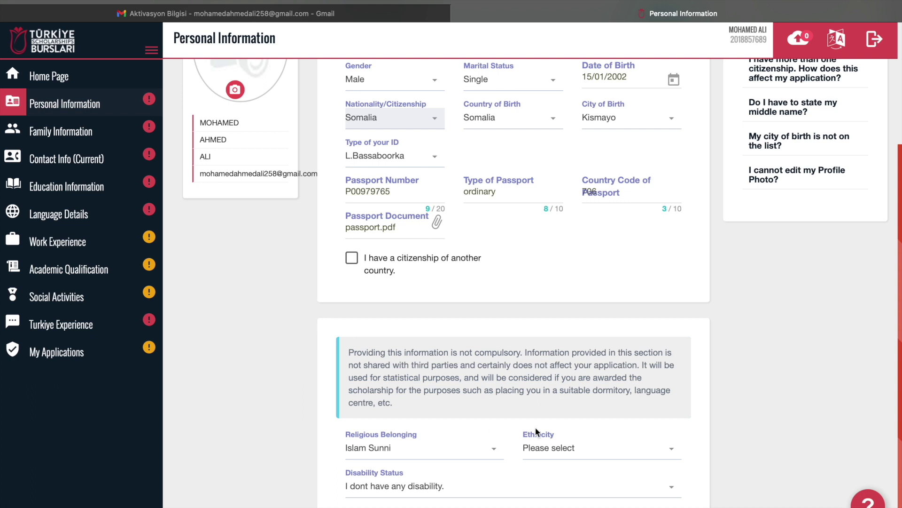
pyautogui.click(549, 449)
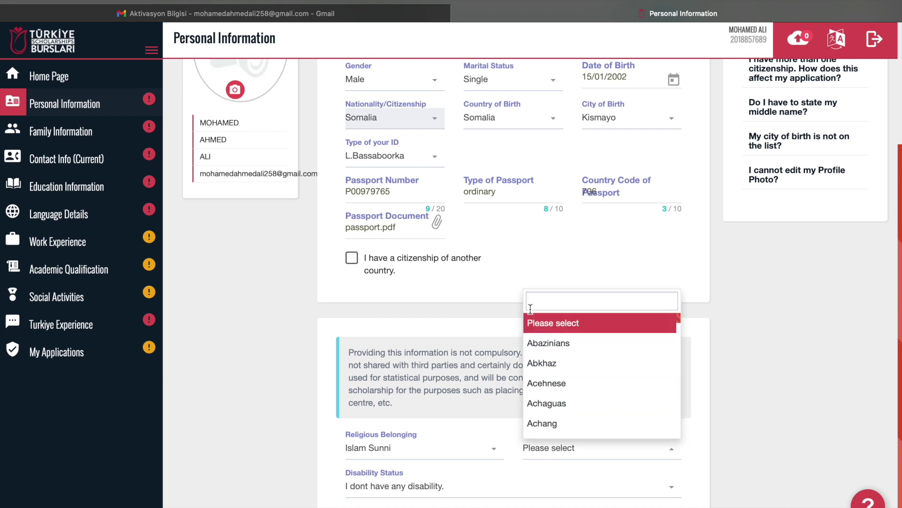
pyautogui.click(499, 318)
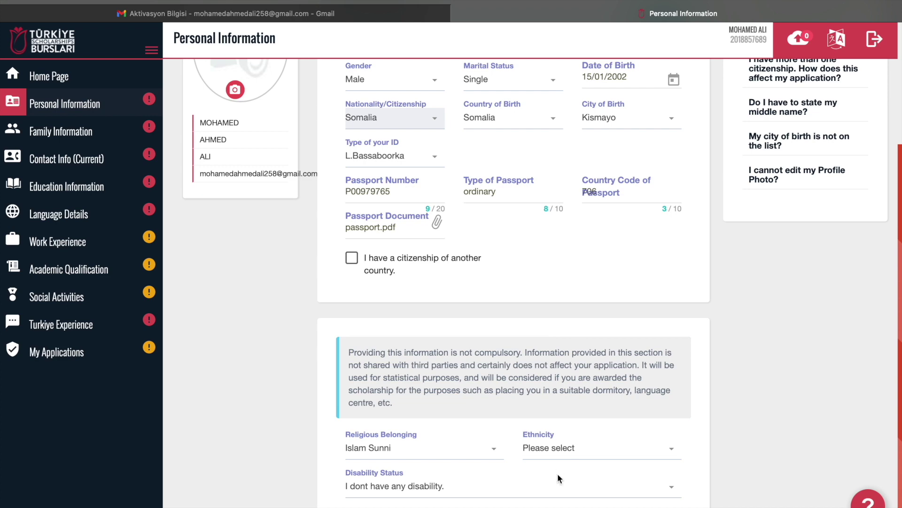
pyautogui.scroll(4, 557, 473)
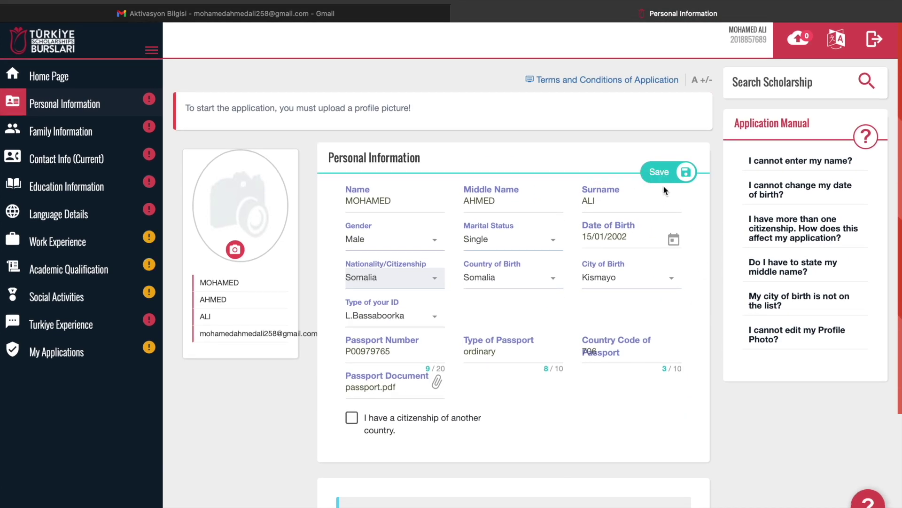
# Save the Personal Information form and open the Information on Hobbies card for editing
pyautogui.click(667, 177)
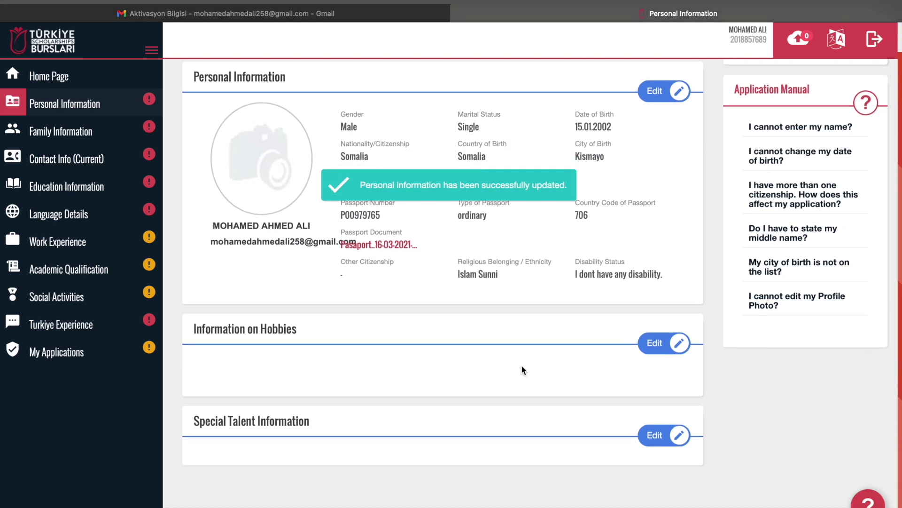
pyautogui.scroll(-2, 522, 369)
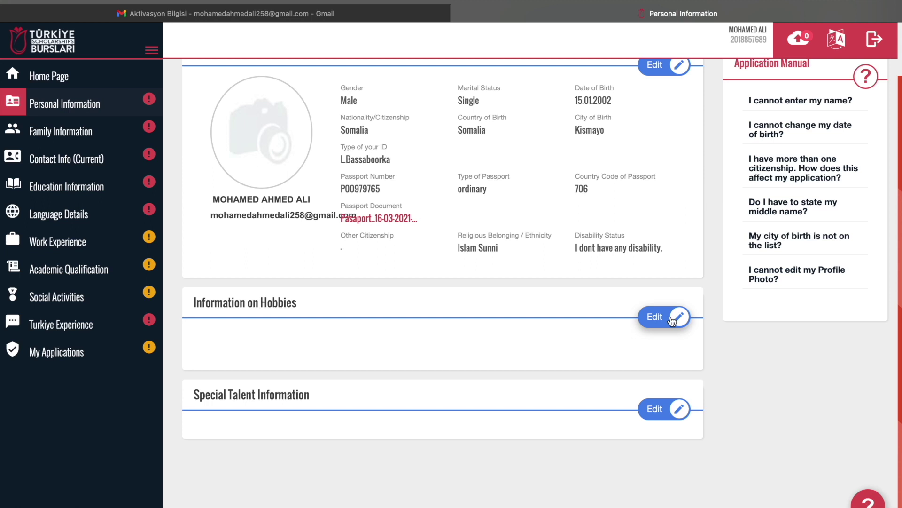
pyautogui.scroll(2, 562, 301)
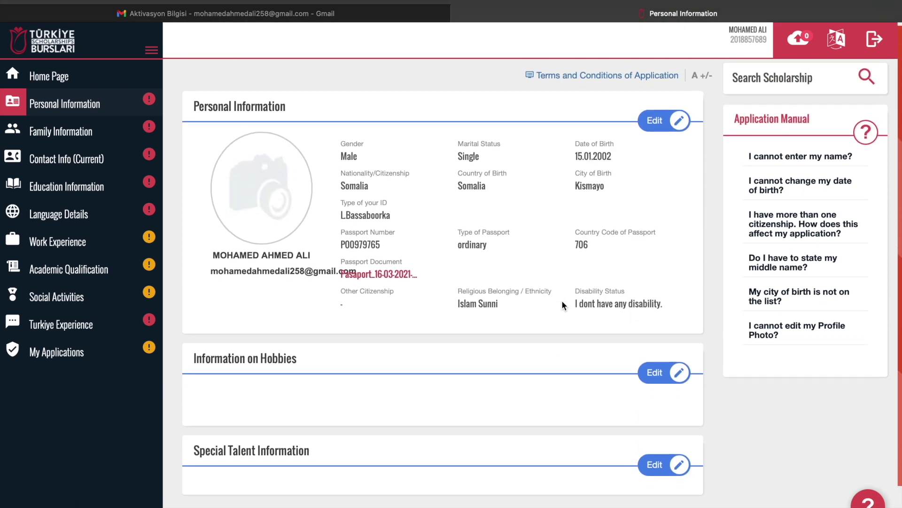
pyautogui.scroll(-1, 563, 306)
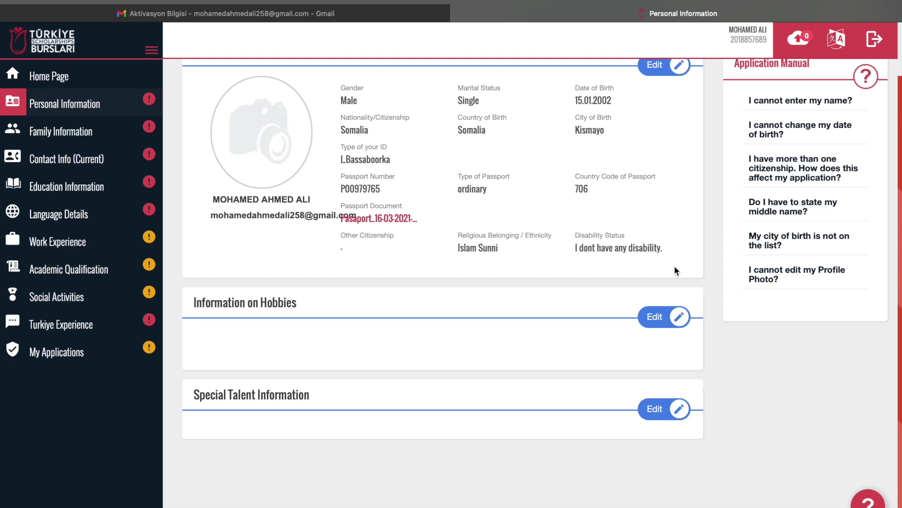
pyautogui.click(675, 317)
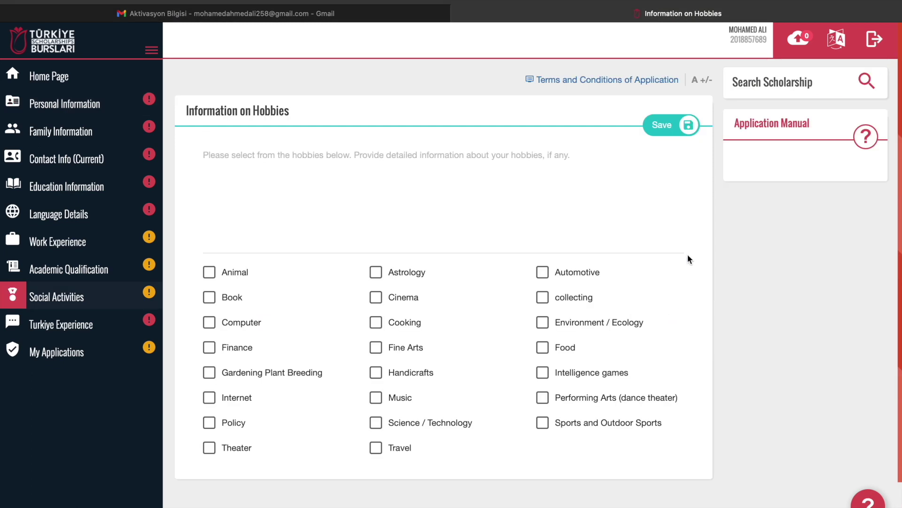
# Tick Animal, Book, Travel, Food and Sports and Outdoor Sports as hobbies
pyautogui.click(210, 273)
pyautogui.click(210, 298)
pyautogui.click(376, 446)
pyautogui.click(542, 348)
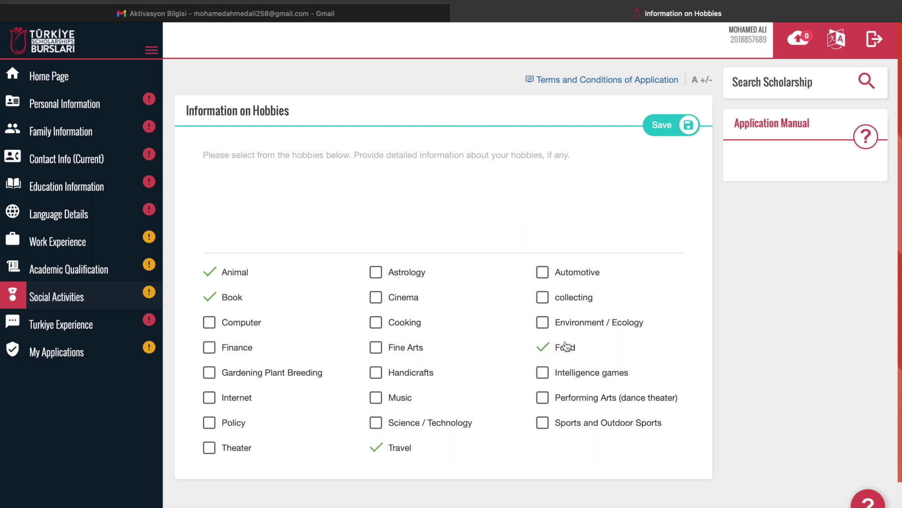
pyautogui.click(543, 424)
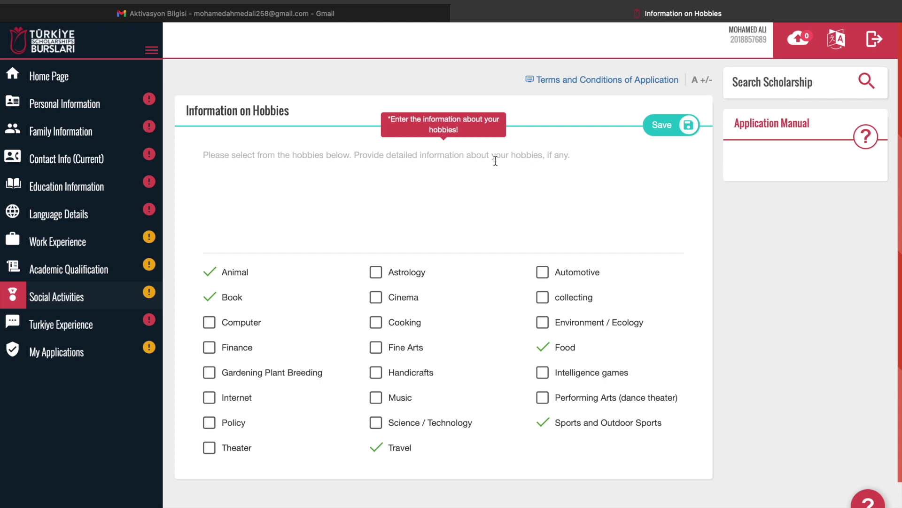
# Attempt to save, dismiss the mandatory-field warning, and go to the hobby details text area
pyautogui.click(665, 129)
pyautogui.click(635, 187)
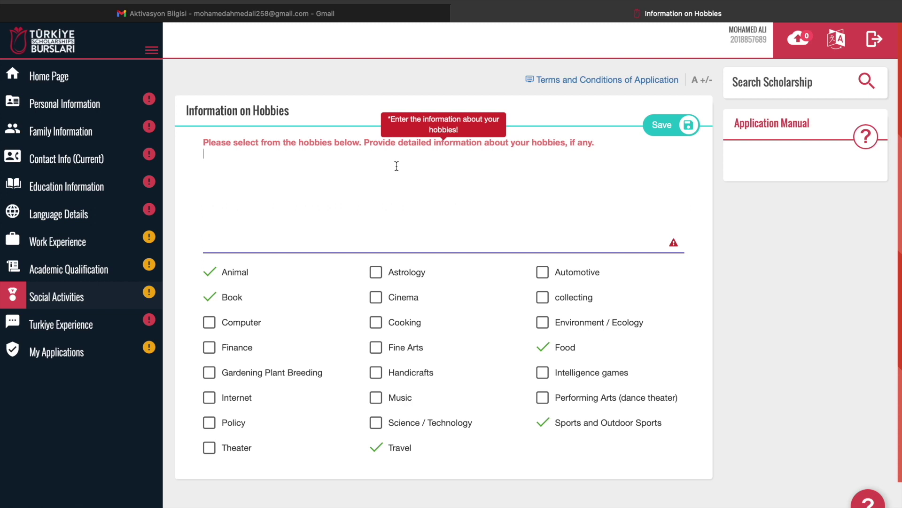
pyautogui.click(210, 132)
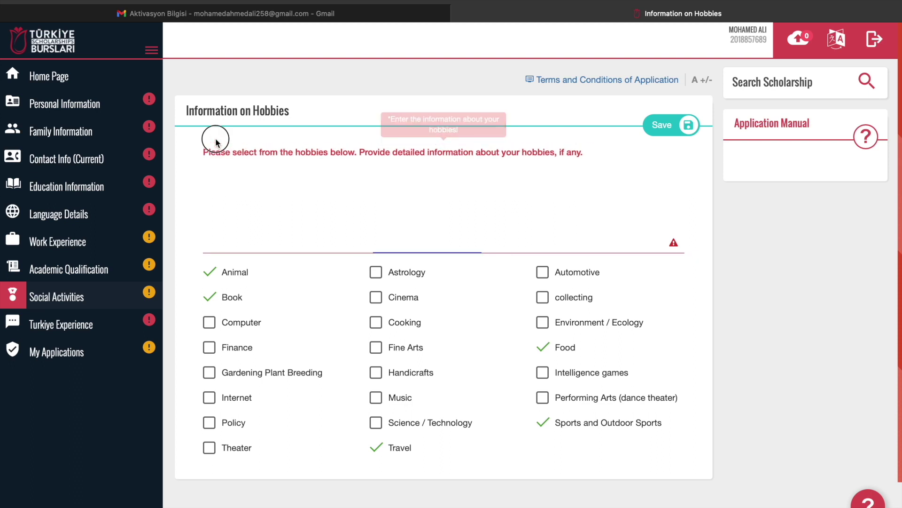
pyautogui.click(224, 163)
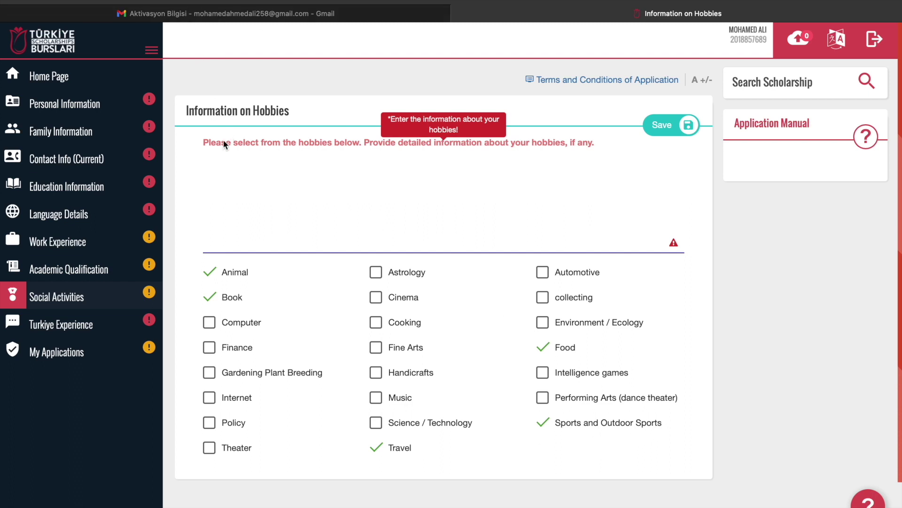
# Write 'Basketball is my fav... when I was a kid.' as the hobby description and save
pyautogui.click(221, 152)
pyautogui.write('Bas')
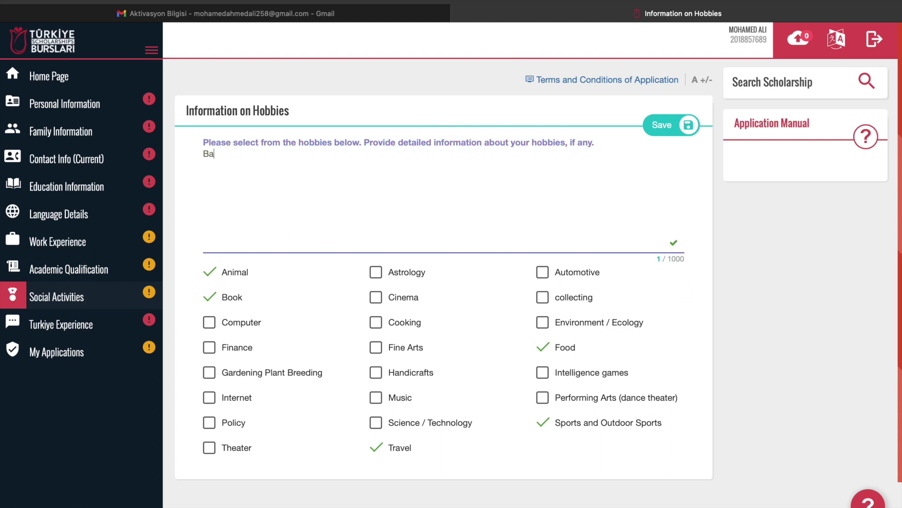
pyautogui.write('ketball is my fav')
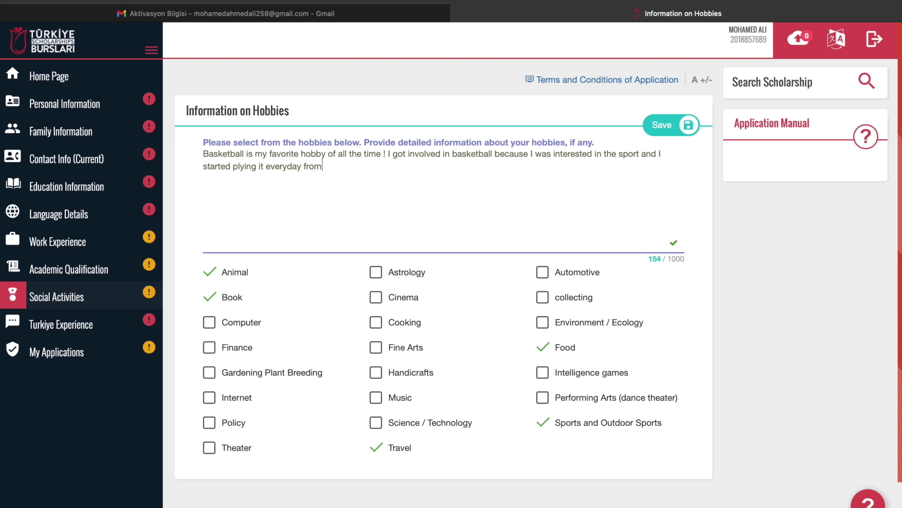
pyautogui.write('when I was a kid.')
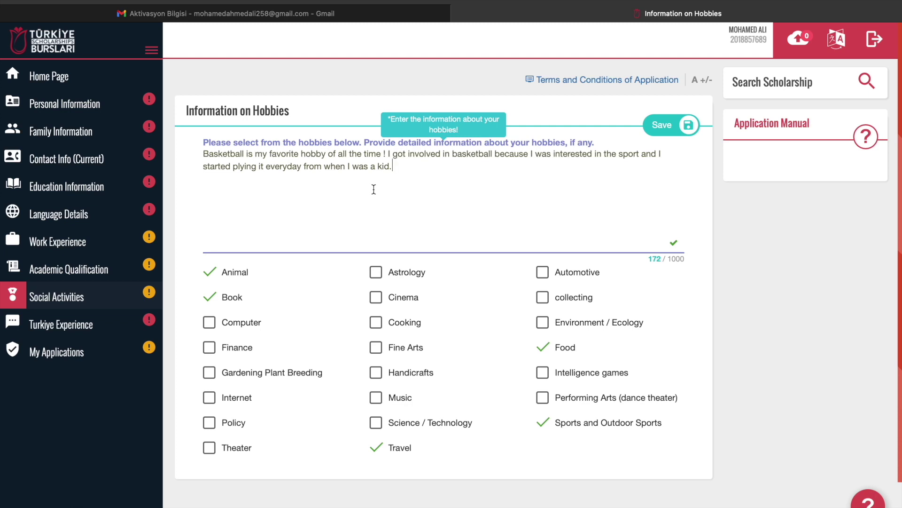
pyautogui.click(672, 126)
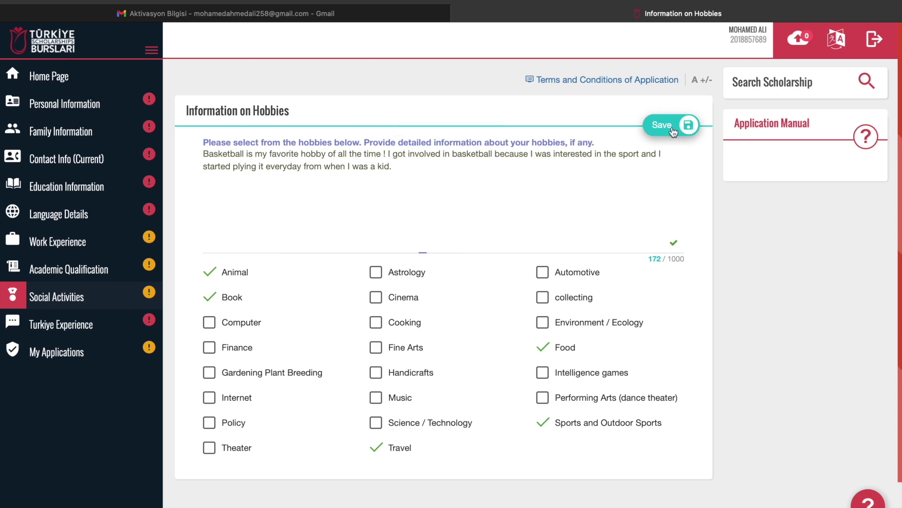
pyautogui.scroll(-2, 573, 322)
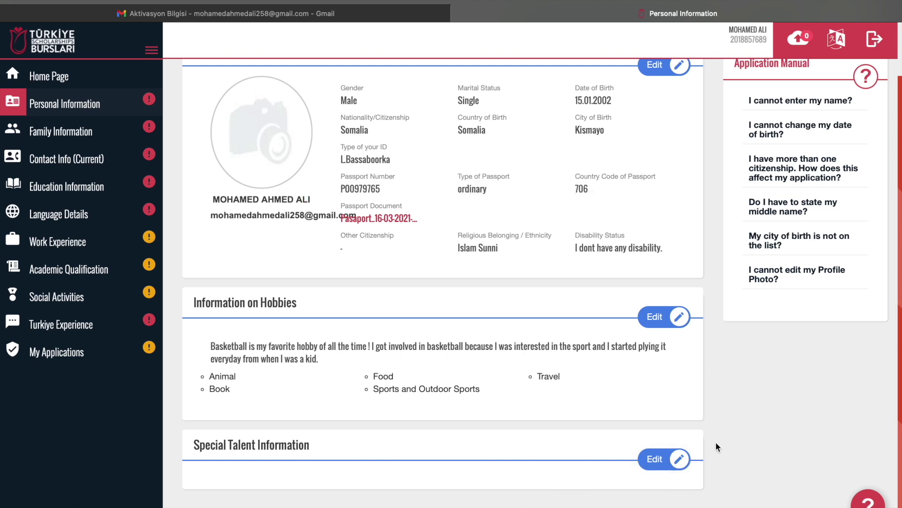
# Edit Special Talent Information, tick Photography, Painting, Guitar, Basketball, Cycling and Boxing, and save
pyautogui.click(657, 460)
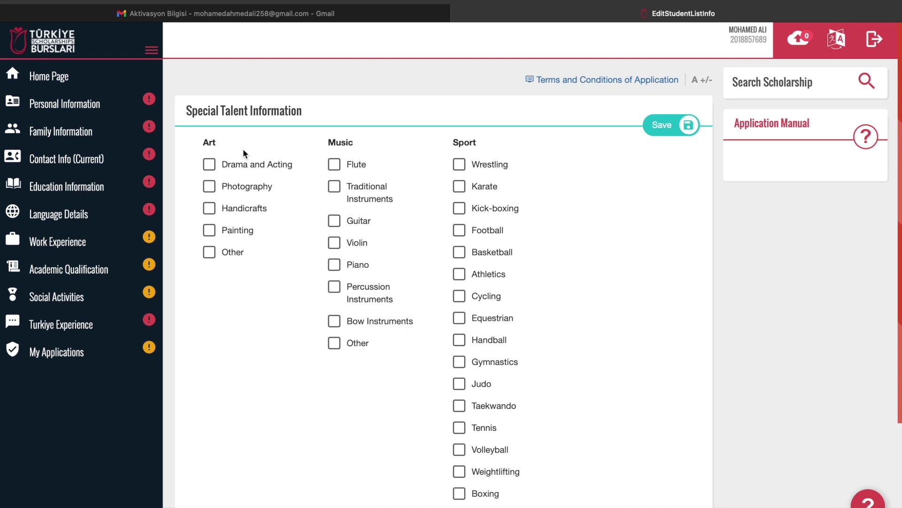
pyautogui.click(214, 189)
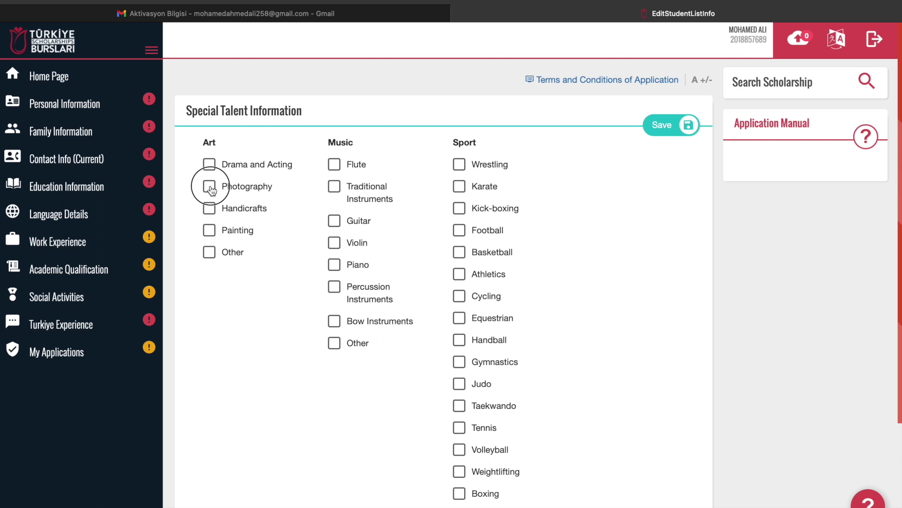
pyautogui.click(211, 232)
pyautogui.click(334, 221)
pyautogui.click(460, 252)
pyautogui.scroll(-2, 596, 327)
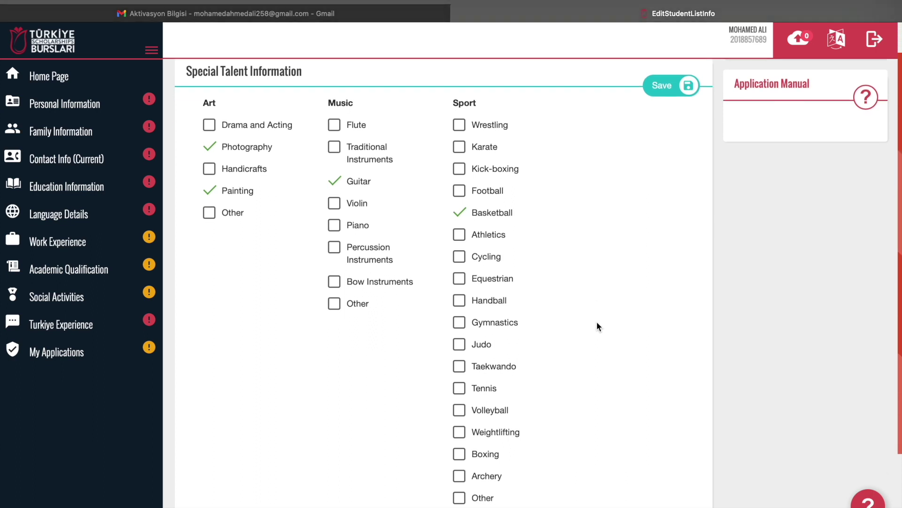
pyautogui.click(460, 245)
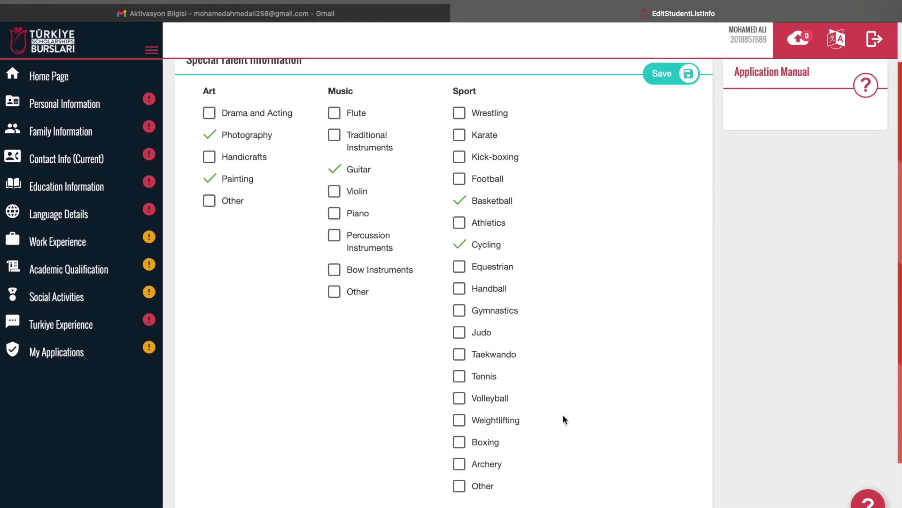
pyautogui.scroll(-2, 563, 414)
pyautogui.click(460, 397)
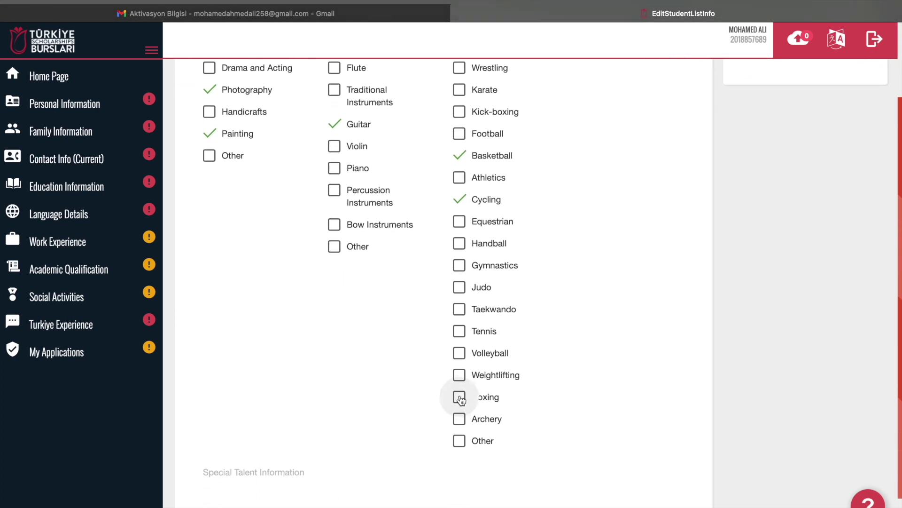
pyautogui.scroll(4, 608, 370)
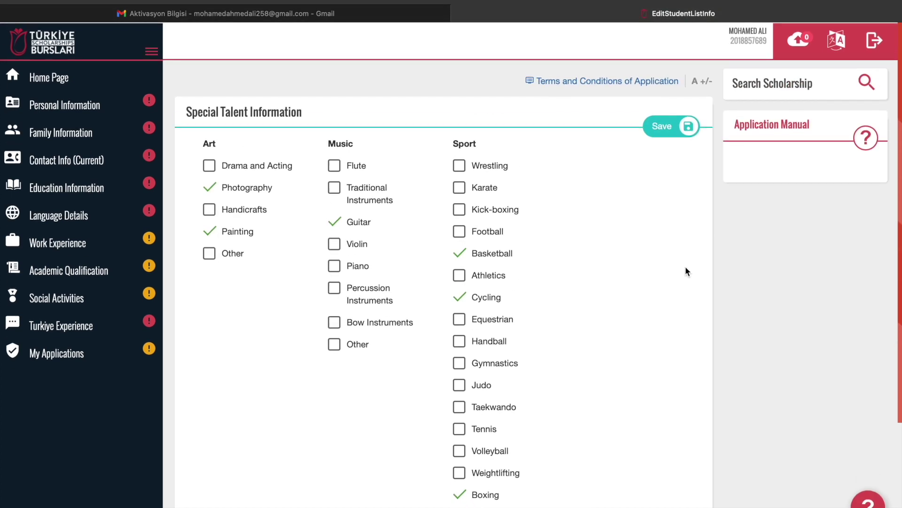
pyautogui.click(681, 125)
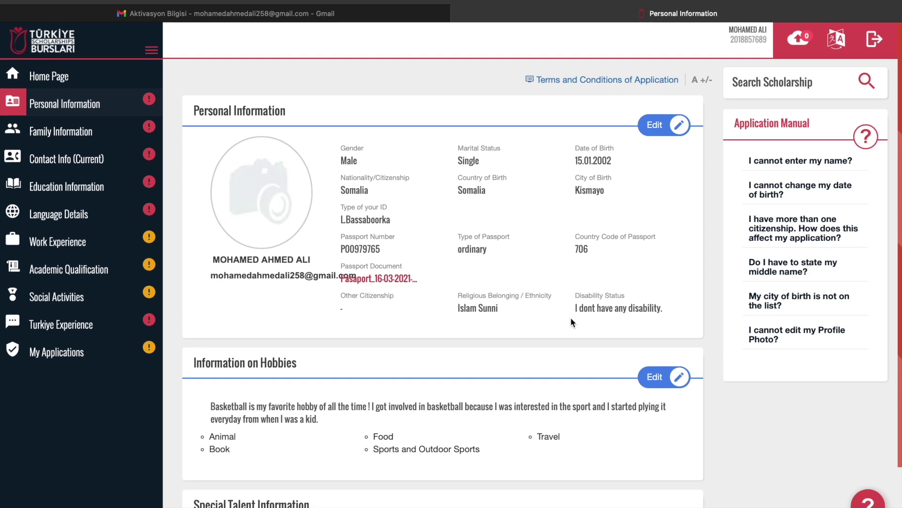
# Go to Family Information from the sidebar and place the cursor in Mother's Name
pyautogui.scroll(-3, 573, 322)
pyautogui.scroll(3, 355, 315)
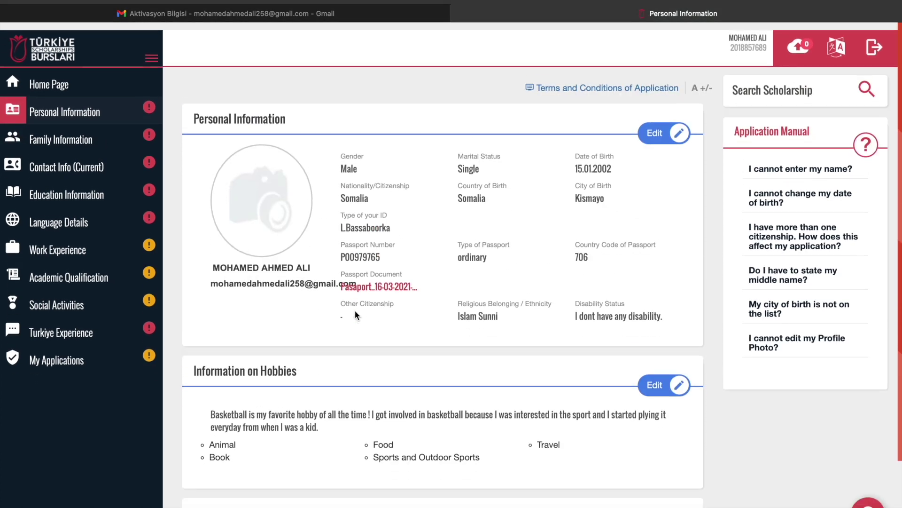
pyautogui.click(69, 135)
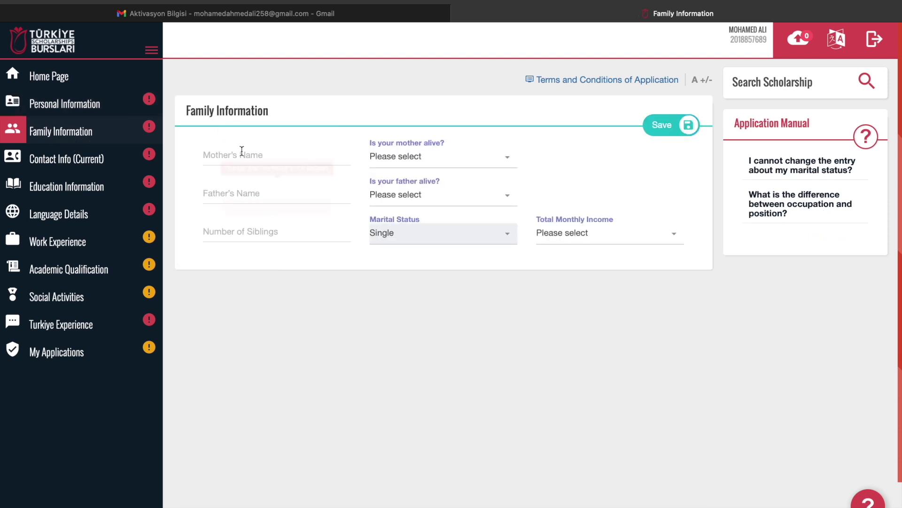
pyautogui.click(249, 150)
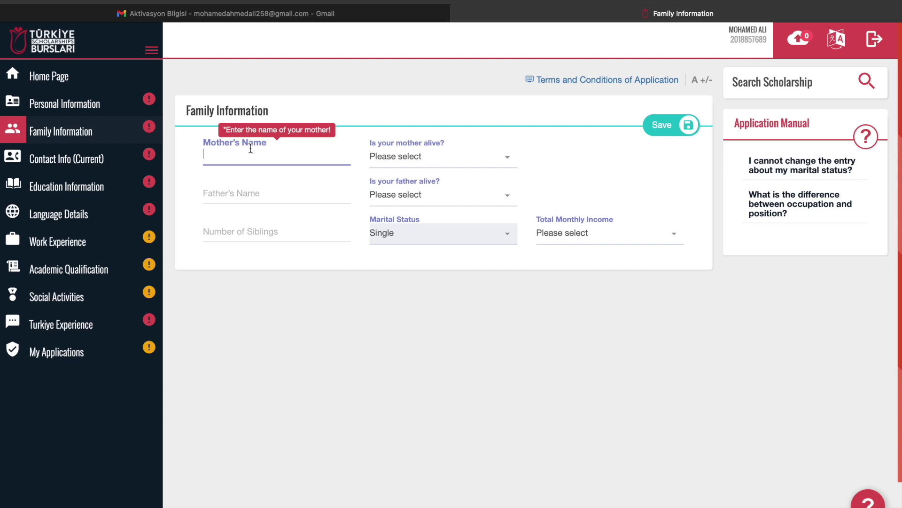
# Enter the mother's and father's names, marking the mother not alive and the father alive
pyautogui.write('SA')
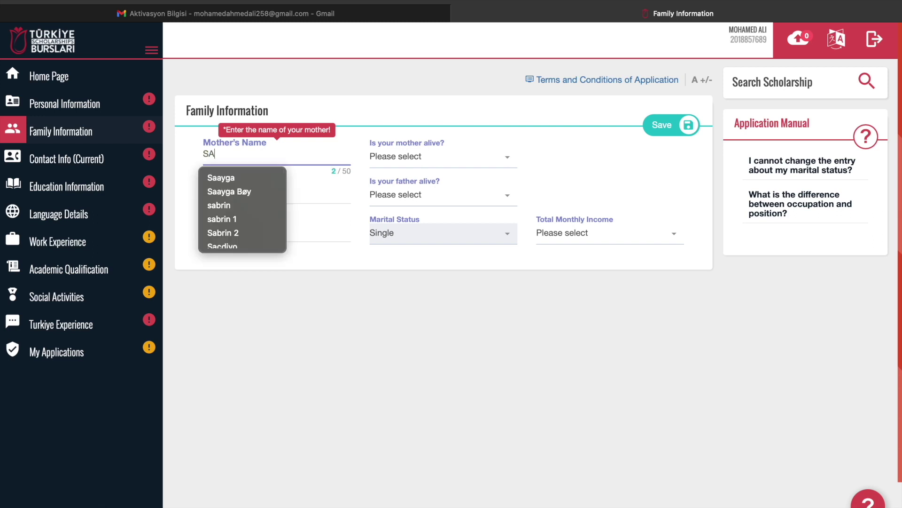
pyautogui.write('IDO')
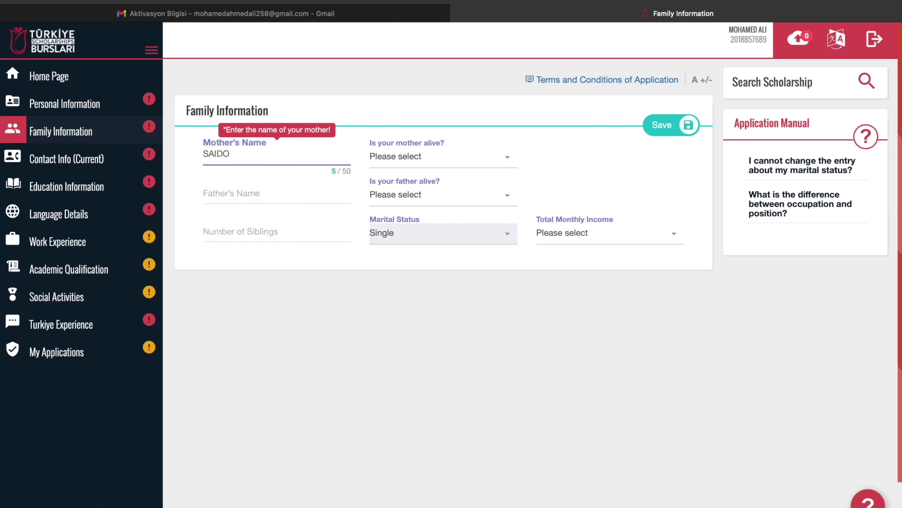
pyautogui.click(409, 158)
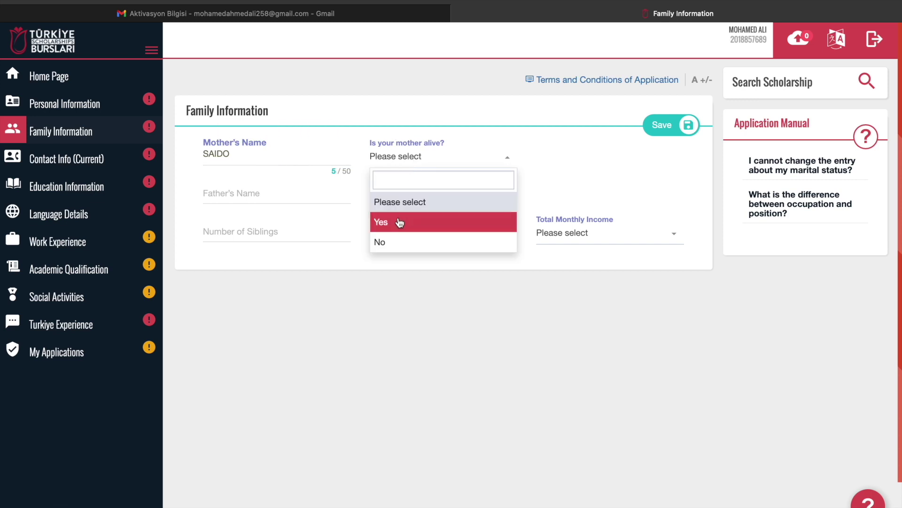
pyautogui.click(390, 242)
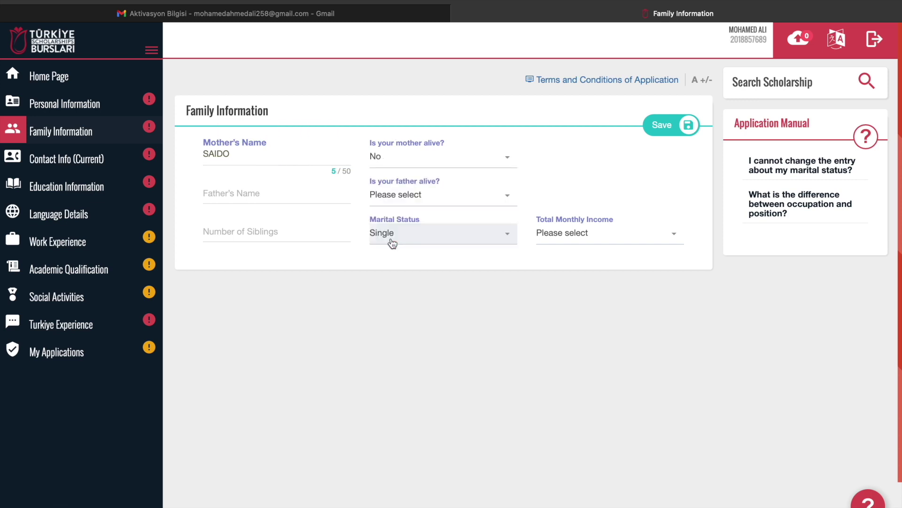
pyautogui.click(281, 192)
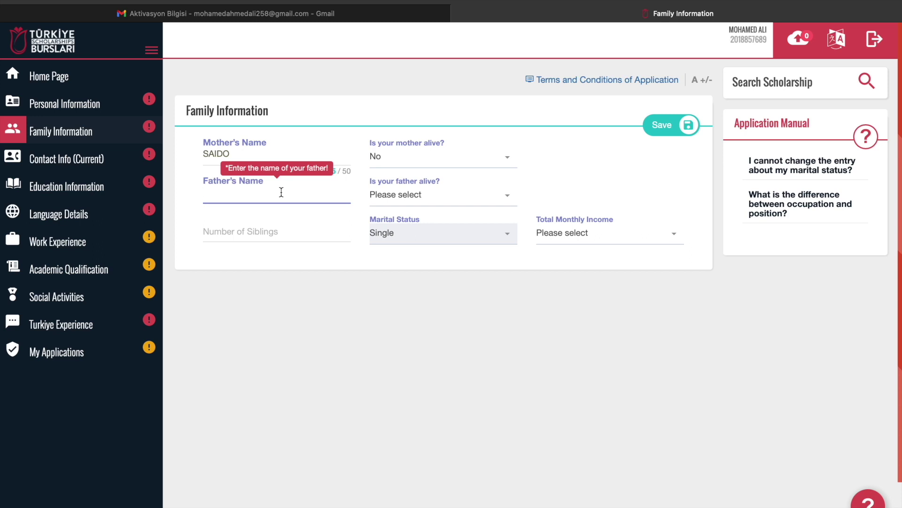
pyautogui.write('AHMED')
pyautogui.click(423, 195)
pyautogui.click(402, 258)
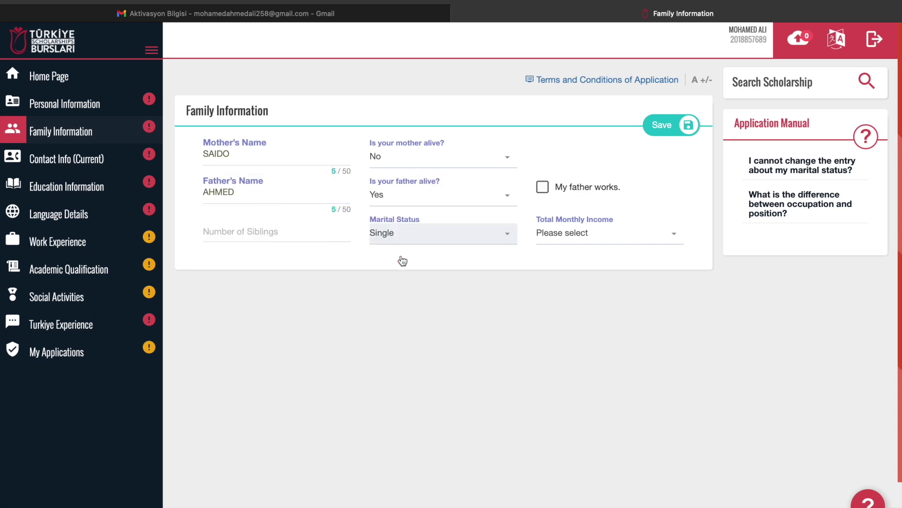
# Set siblings to 7 and monthly income to 250-500 ($), then save the family information
pyautogui.click(249, 235)
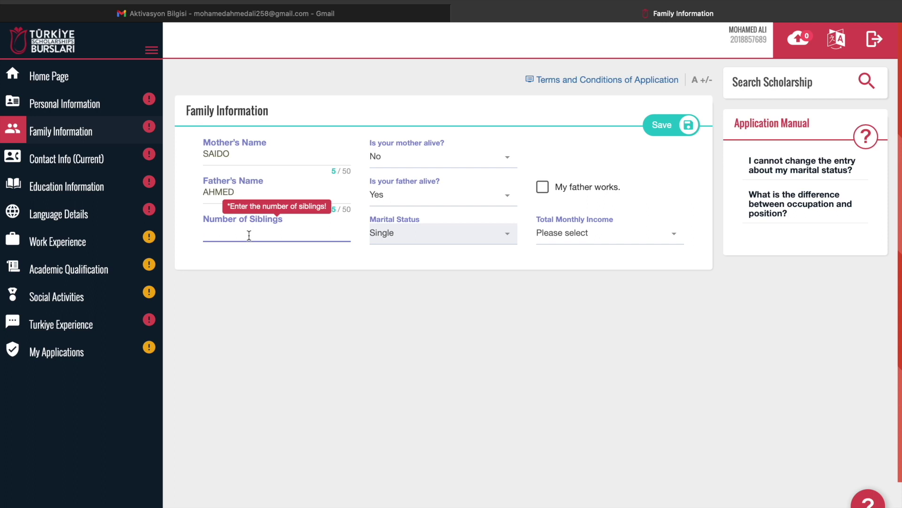
pyautogui.write('7')
pyautogui.click(554, 240)
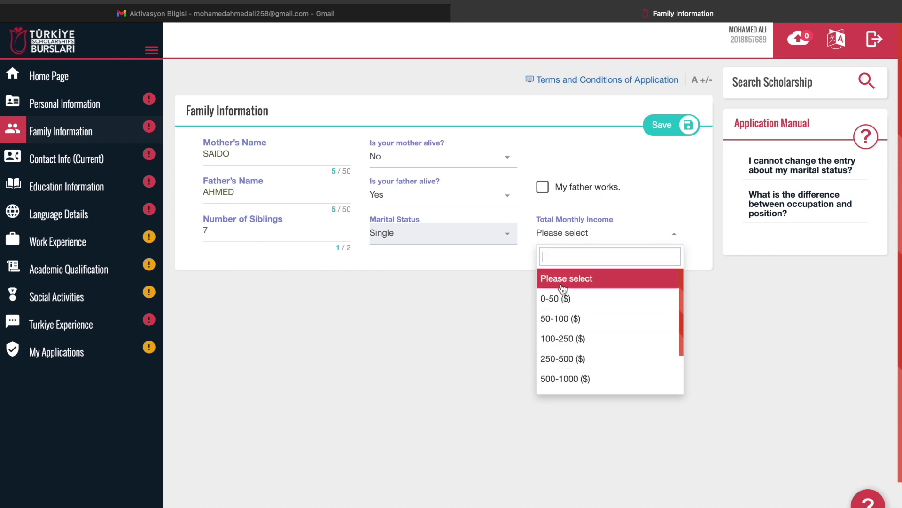
pyautogui.click(566, 303)
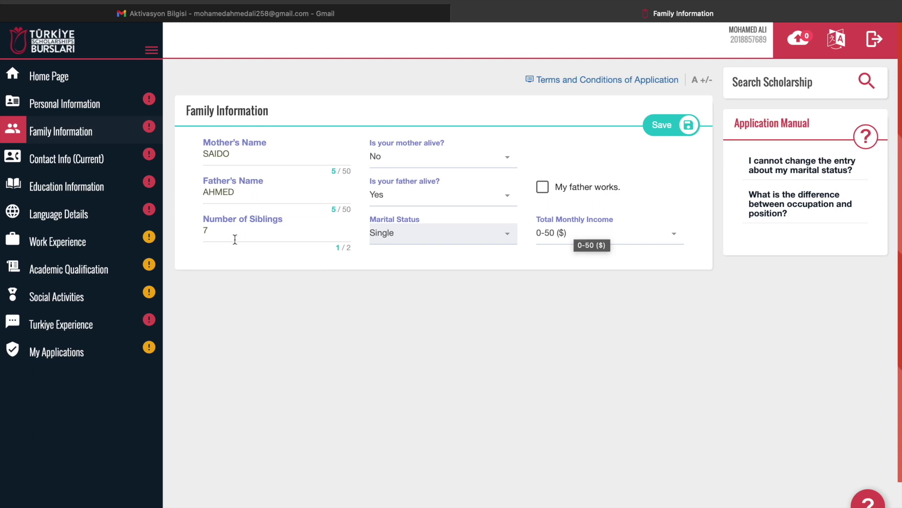
pyautogui.click(575, 238)
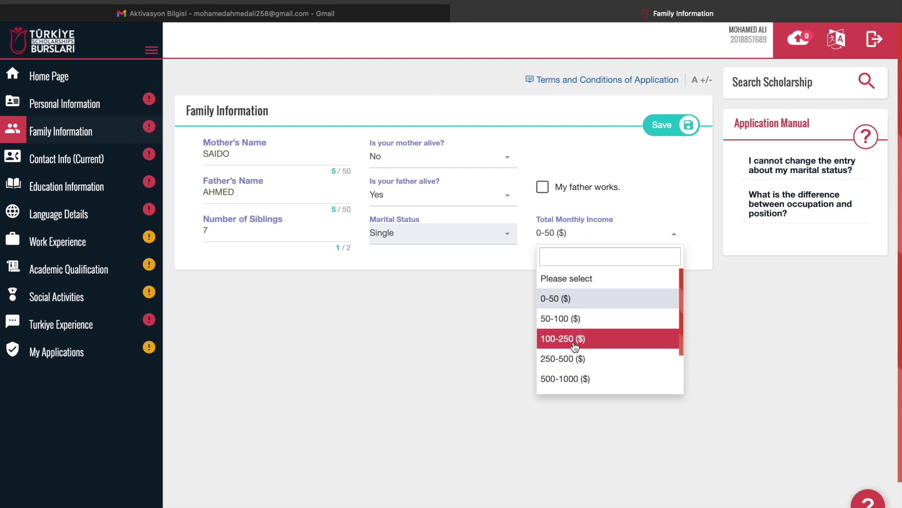
pyautogui.scroll(-1, 574, 346)
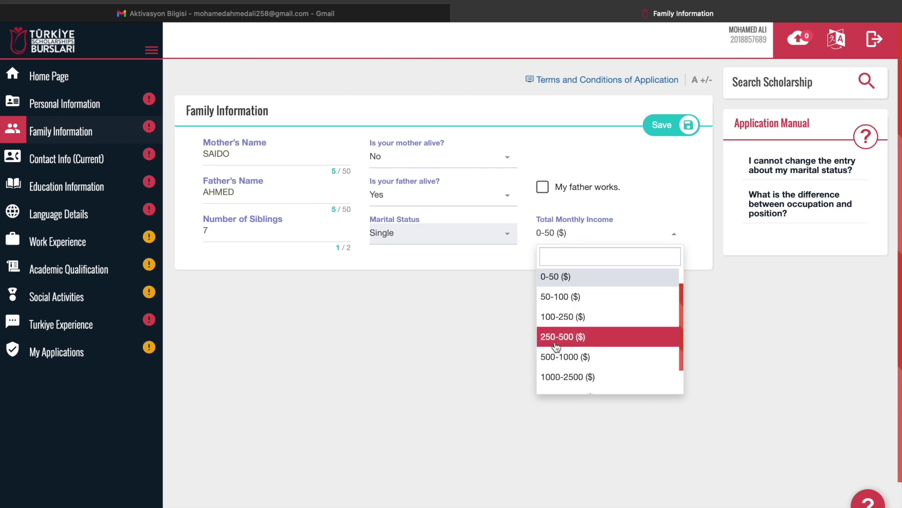
pyautogui.click(583, 343)
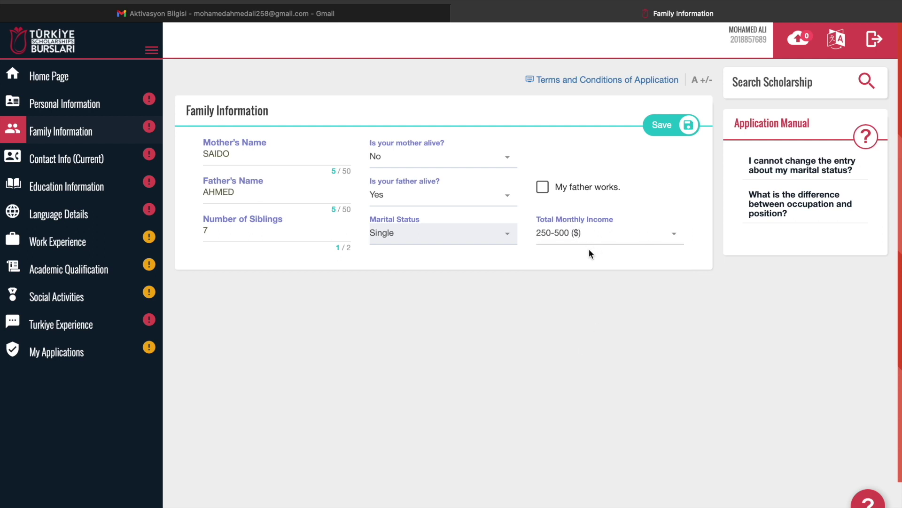
pyautogui.click(667, 136)
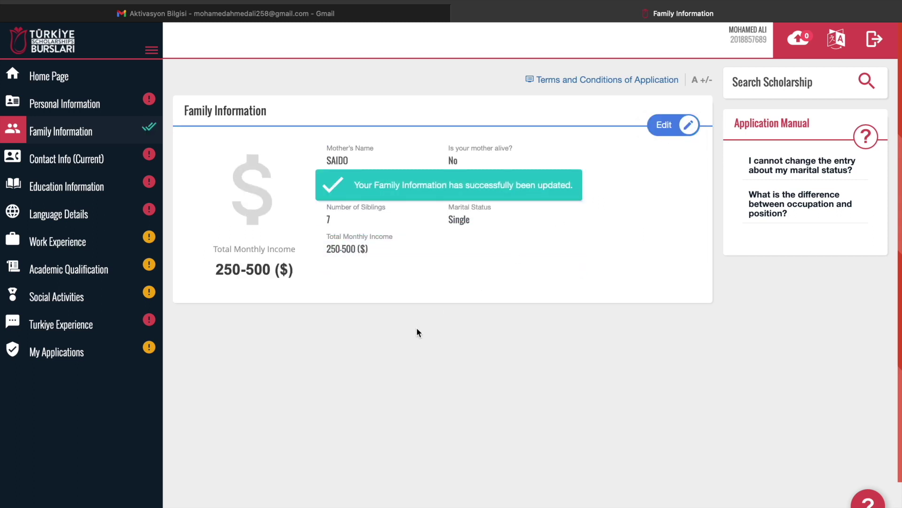
pyautogui.scroll(-2, 417, 328)
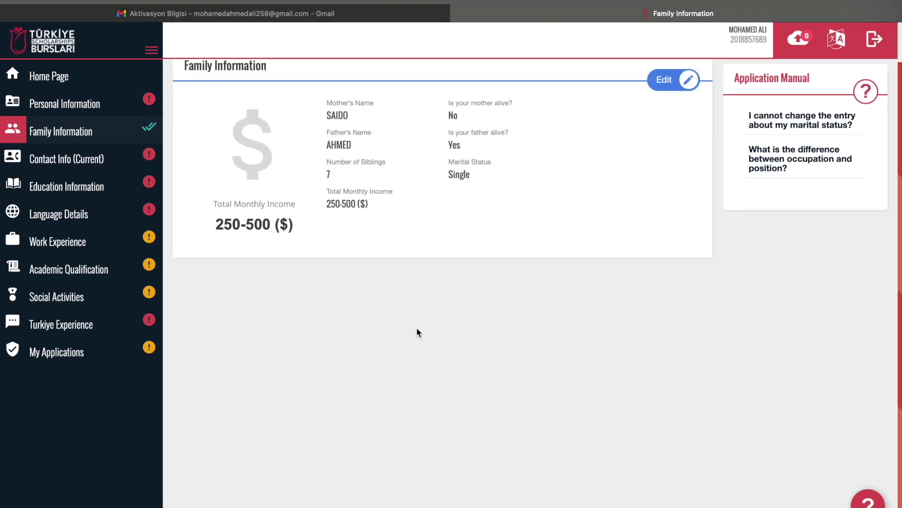
# In Contact Info (Current), set Country to Somalia and City to Kismayo
pyautogui.click(49, 160)
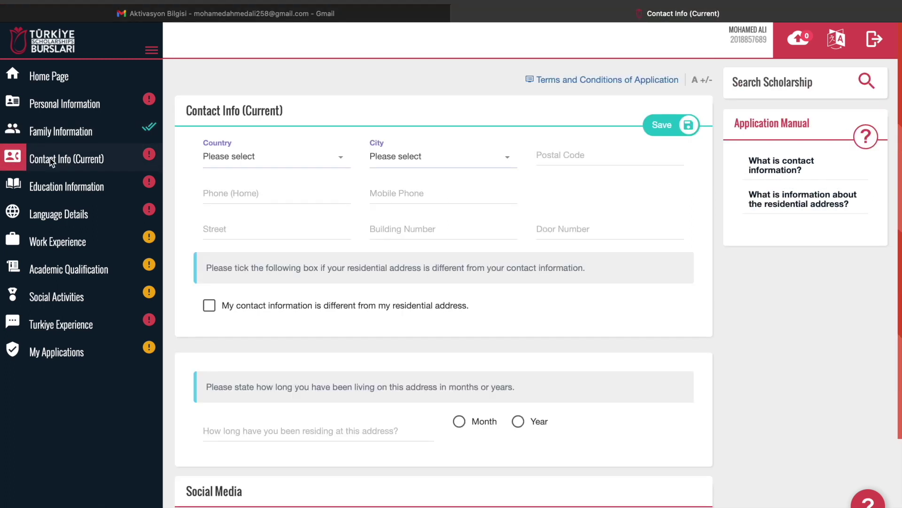
pyautogui.click(258, 168)
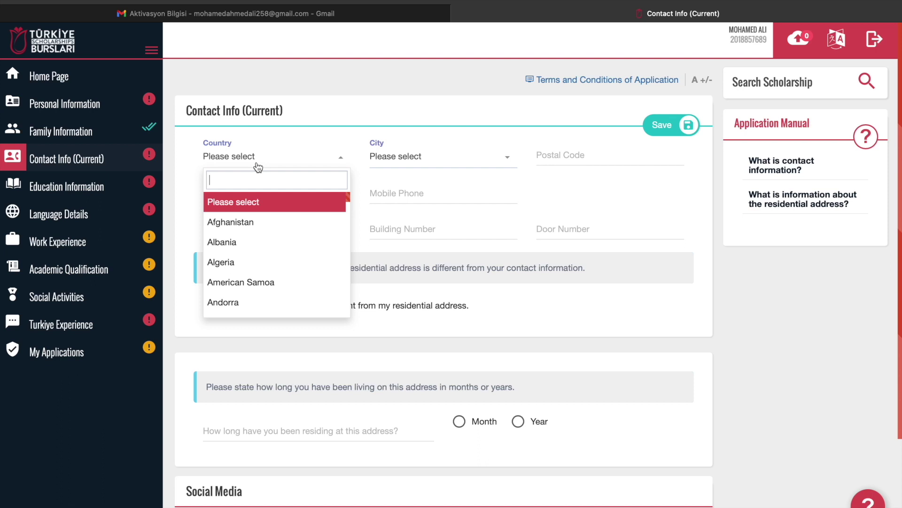
pyautogui.write('somal')
pyautogui.press('Return')
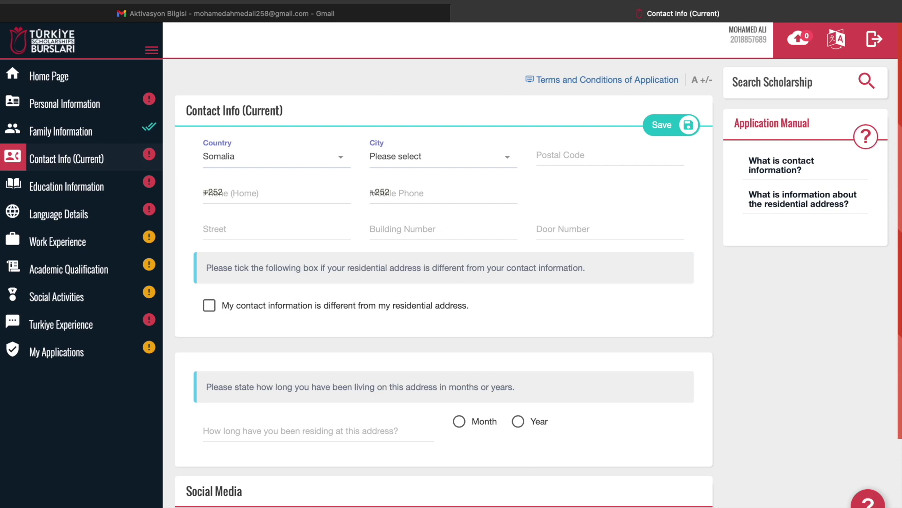
pyautogui.click(418, 159)
pyautogui.write('kis')
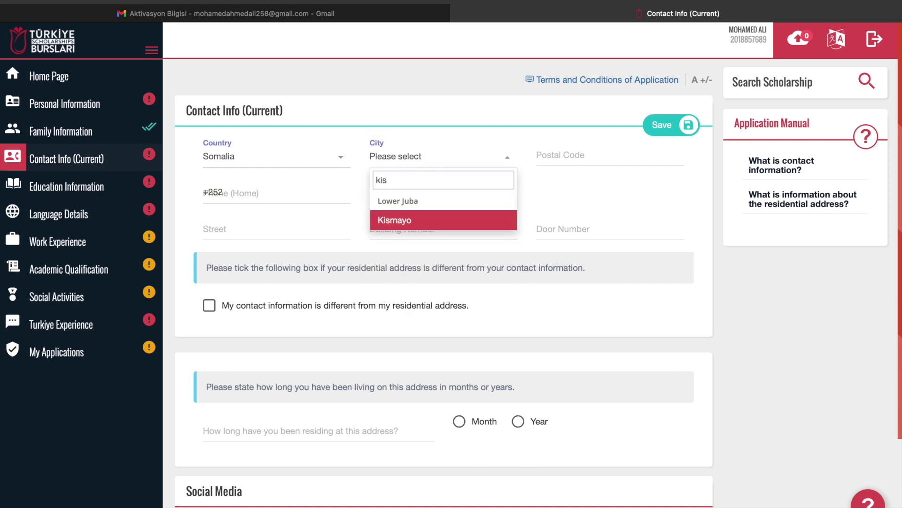
pyautogui.press('Return')
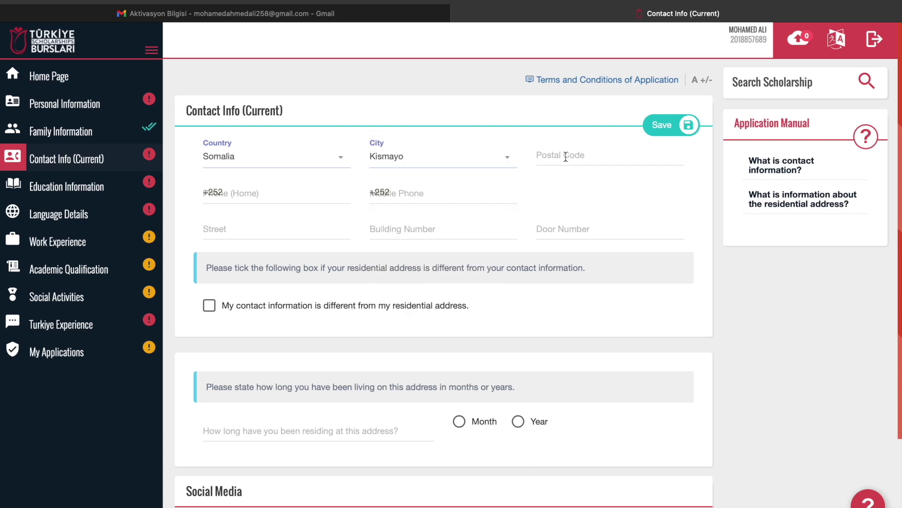
# Enter the postal code and move to the home phone field
pyautogui.click(571, 156)
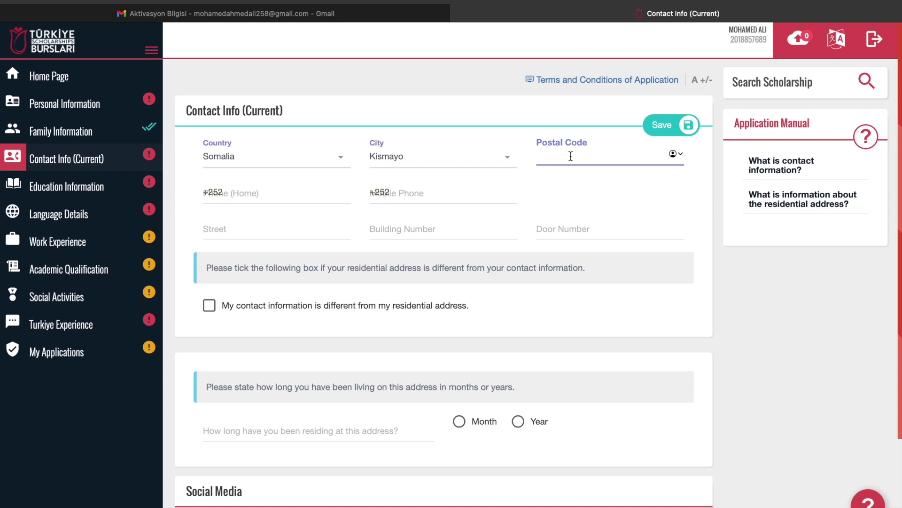
pyautogui.write('252')
pyautogui.click(285, 196)
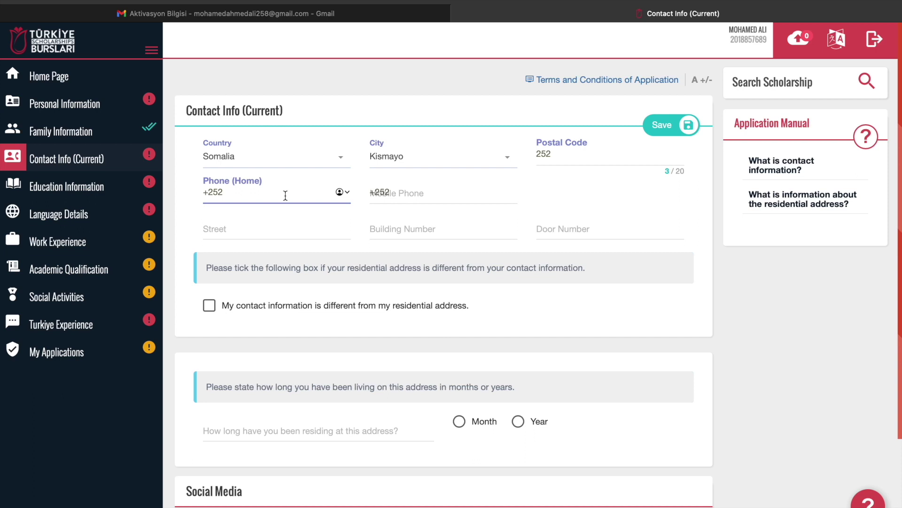
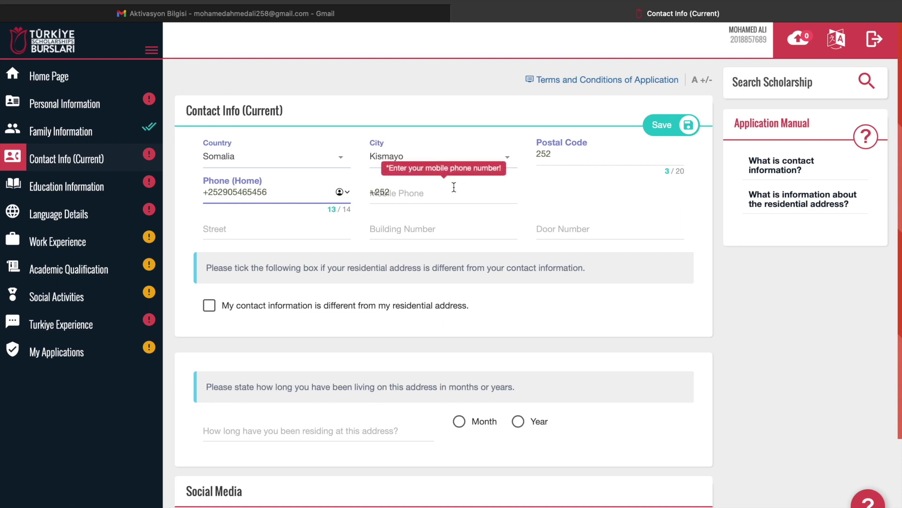
# Enter the home phone and mobile phone numbers
pyautogui.click(413, 193)
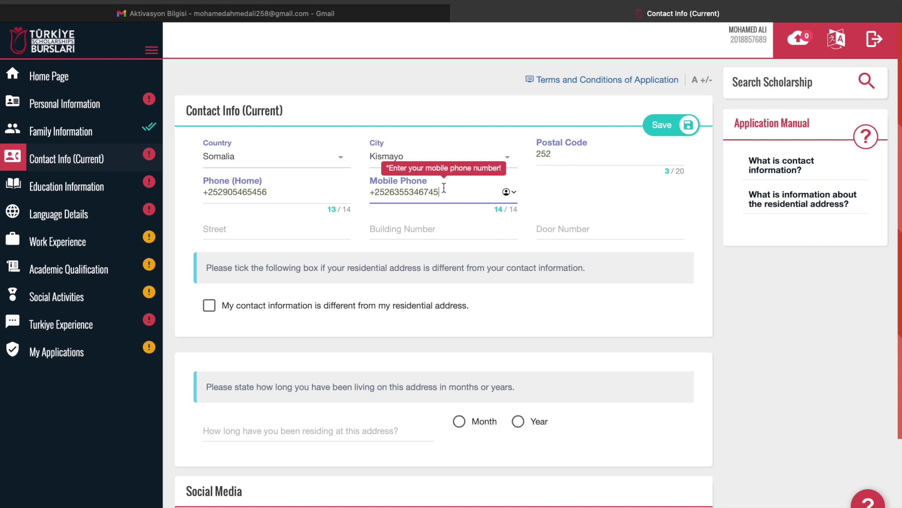
# Fill in the street, building number and door number of the address
pyautogui.click(272, 228)
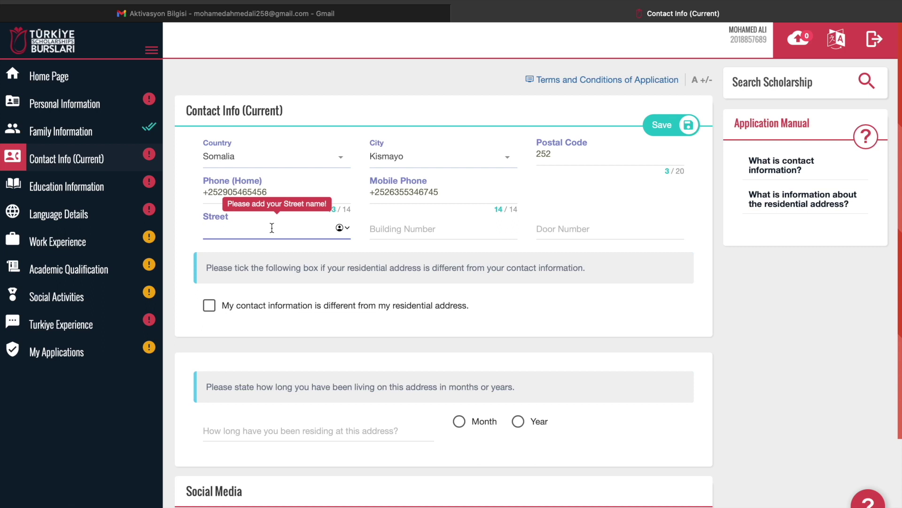
pyautogui.write('12')
pyautogui.click(409, 232)
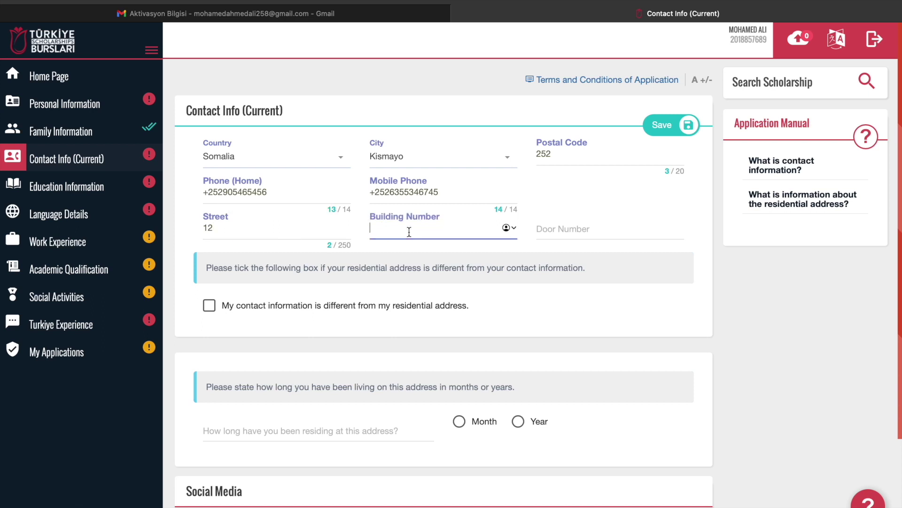
pyautogui.write('5')
pyautogui.click(577, 232)
pyautogui.write('2')
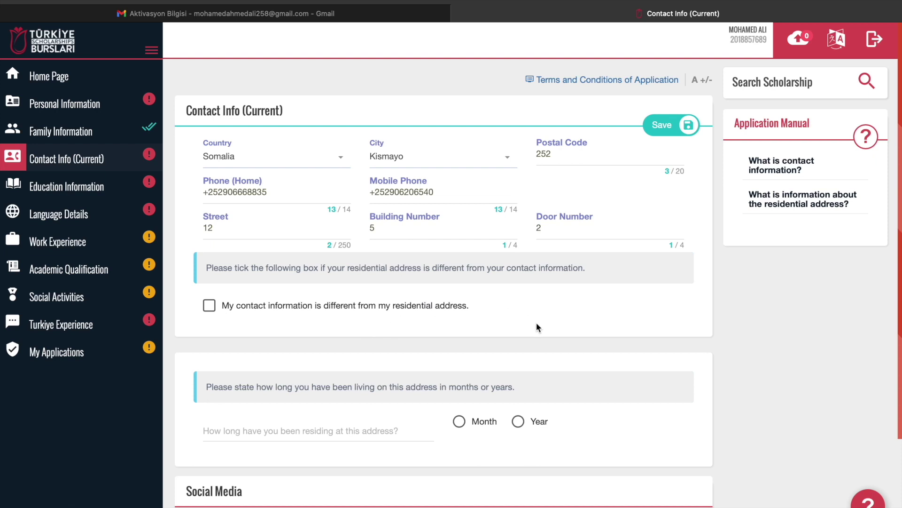
# Enter a residence duration of 15 years at this address
pyautogui.scroll(-3, 537, 327)
pyautogui.moveTo(288, 355)
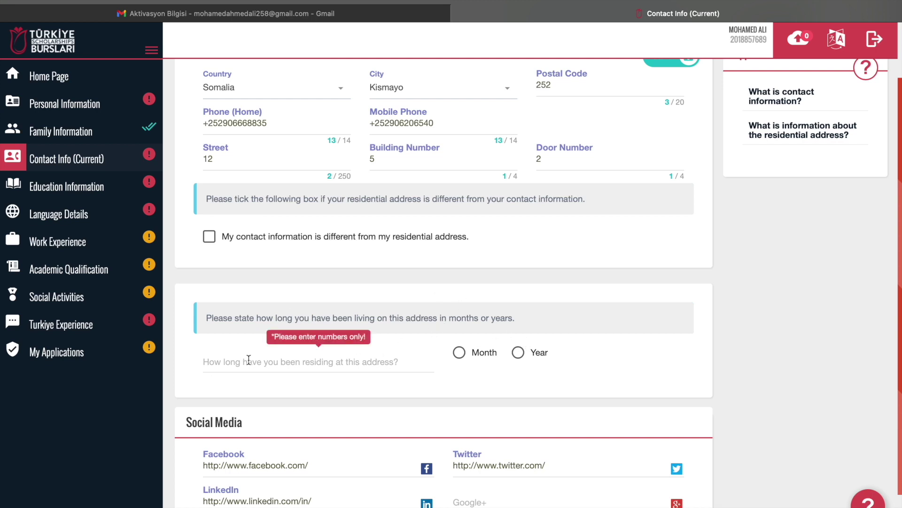
pyautogui.click(236, 364)
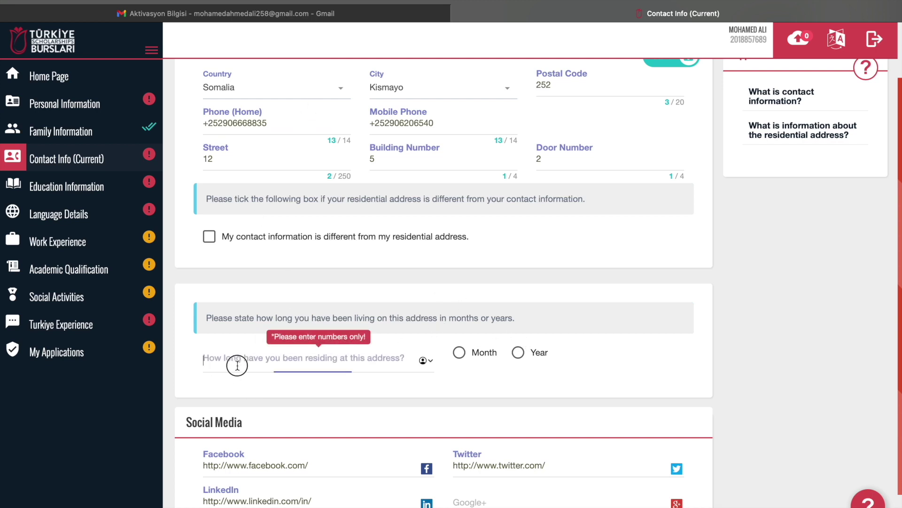
pyautogui.write('15')
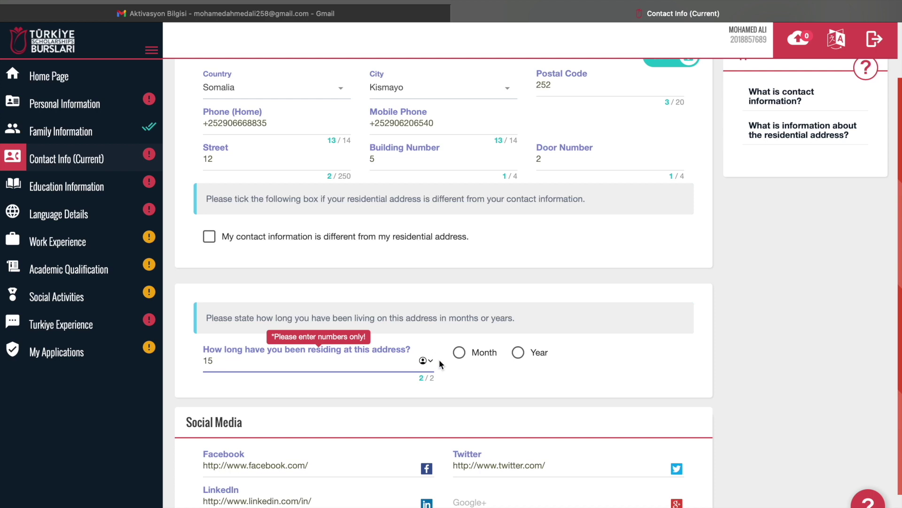
pyautogui.click(521, 353)
# Save the contact information and reopen Personal Information for editing
pyautogui.scroll(-2, 592, 390)
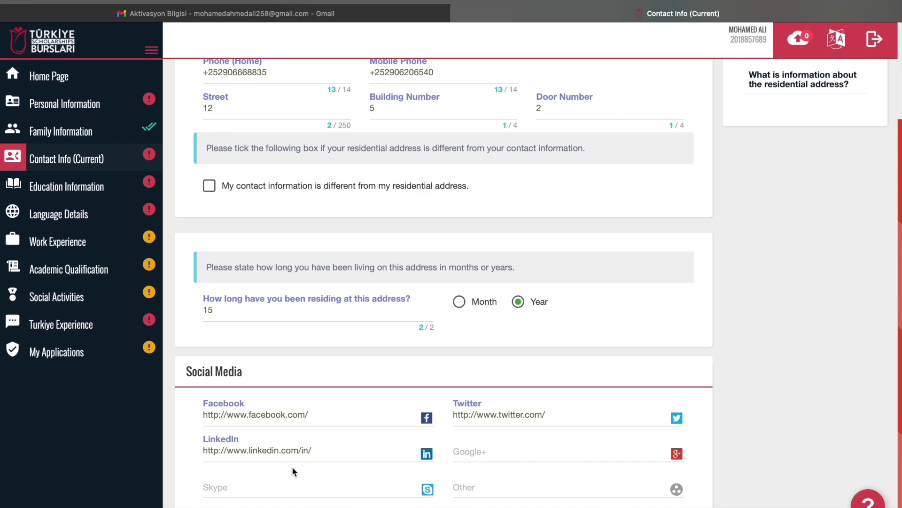
pyautogui.scroll(1, 639, 317)
pyautogui.scroll(4, 638, 313)
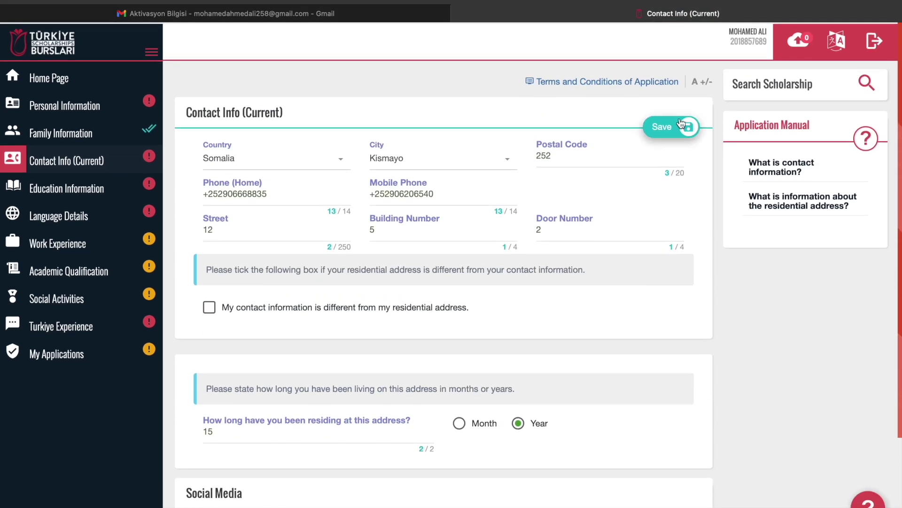
pyautogui.scroll(-3, 637, 317)
pyautogui.scroll(-2, 637, 318)
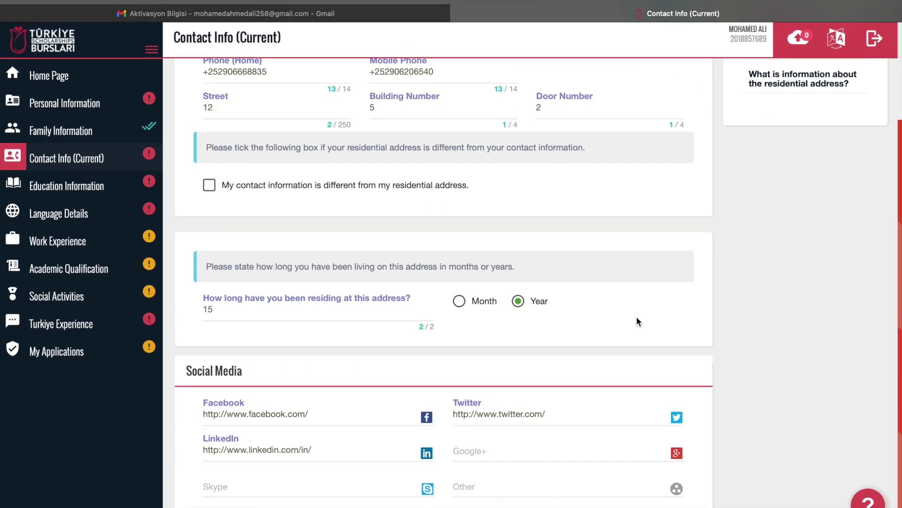
pyautogui.scroll(4, 636, 318)
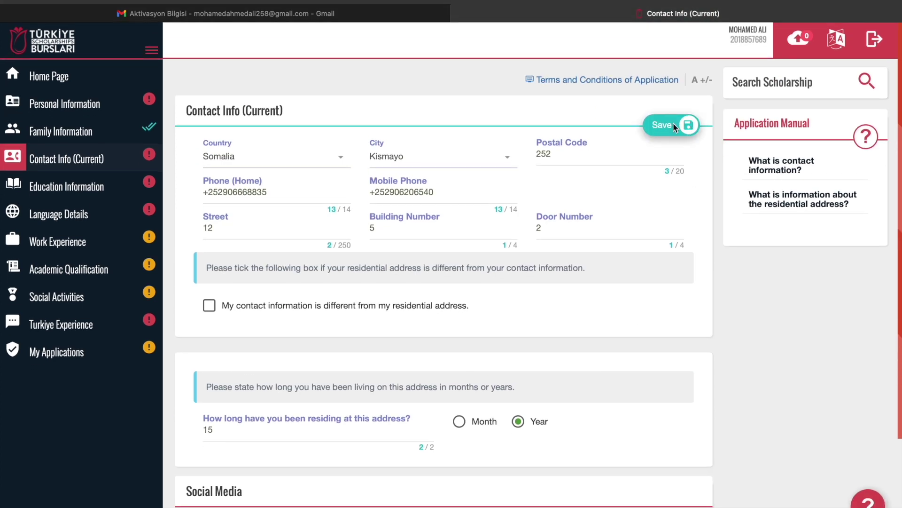
pyautogui.click(675, 126)
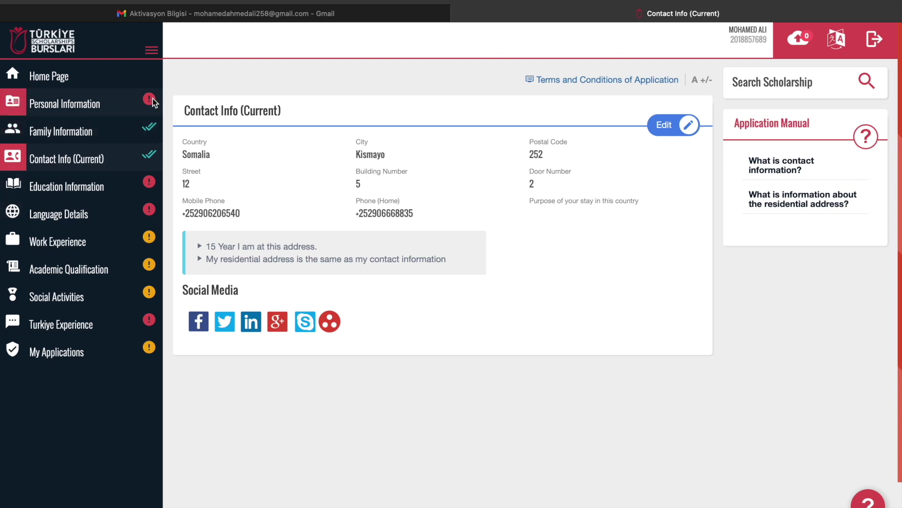
pyautogui.click(118, 104)
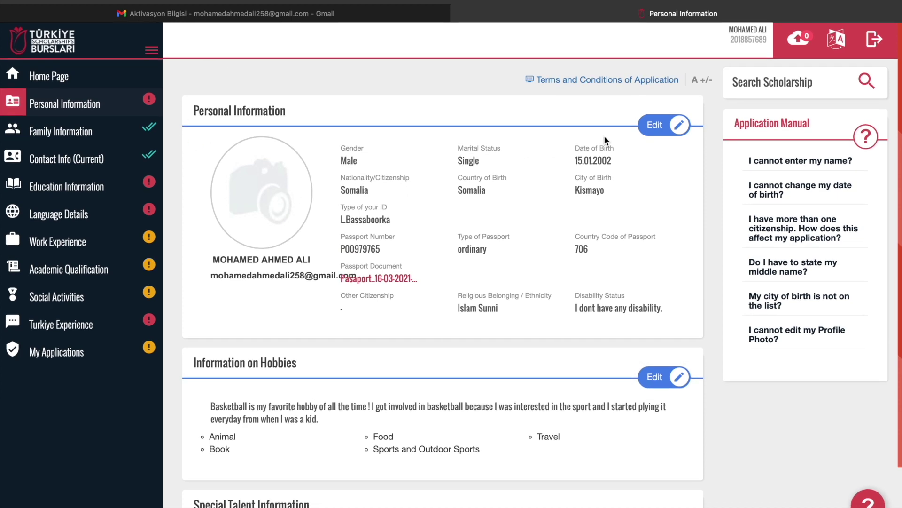
pyautogui.click(657, 125)
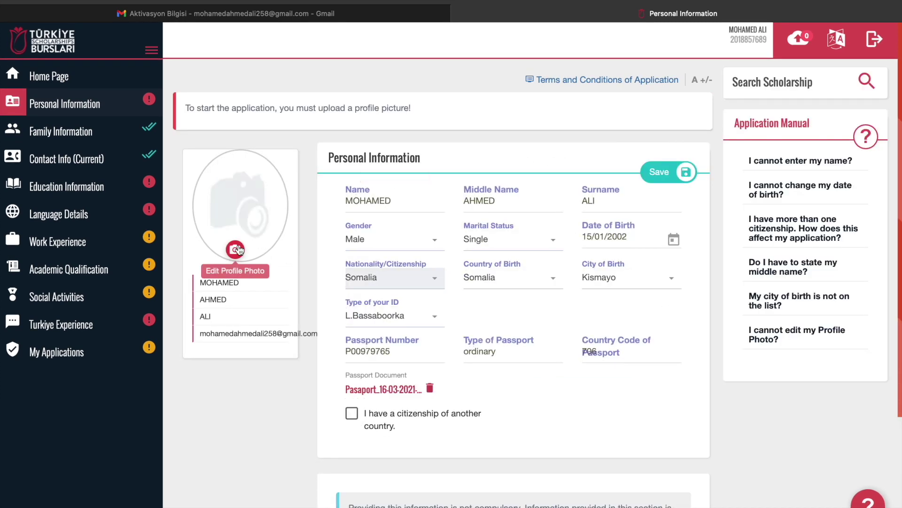
# Upload and crop Boutique Minimal Logo.png as the profile photo, then save Personal Information
pyautogui.click(235, 249)
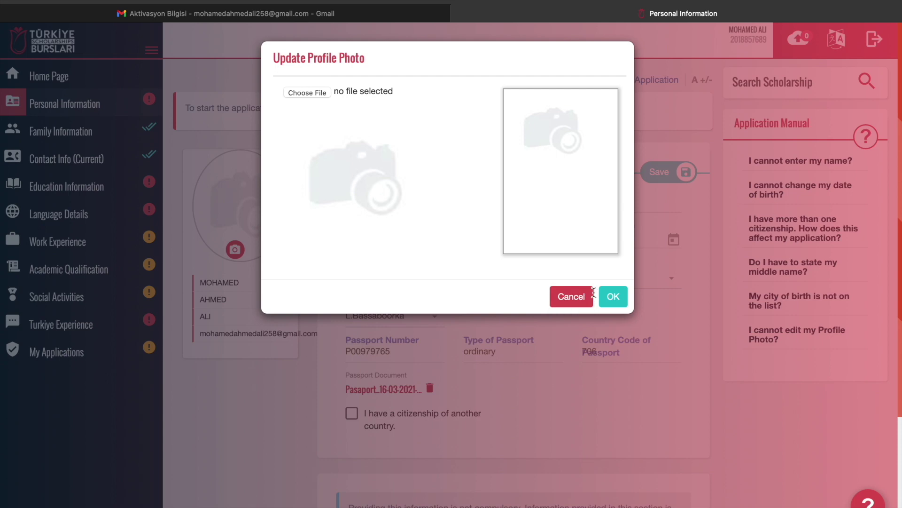
pyautogui.click(613, 297)
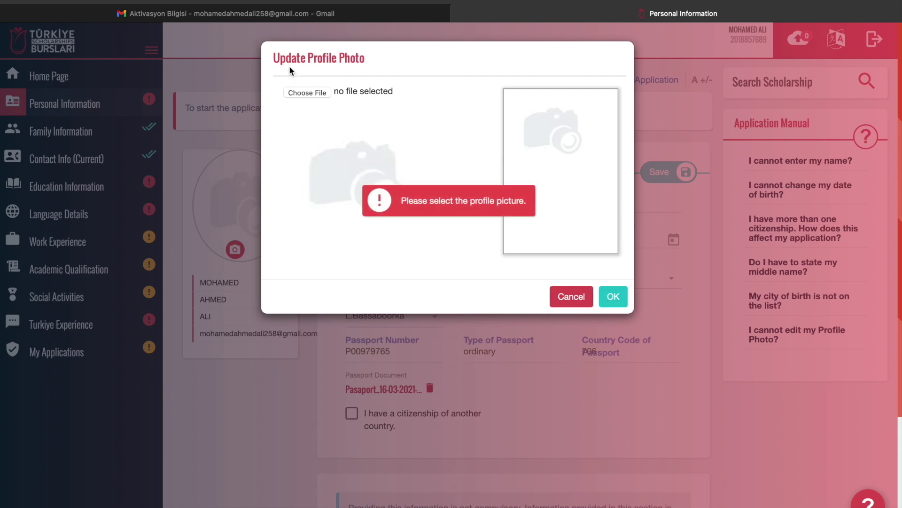
pyautogui.click(305, 92)
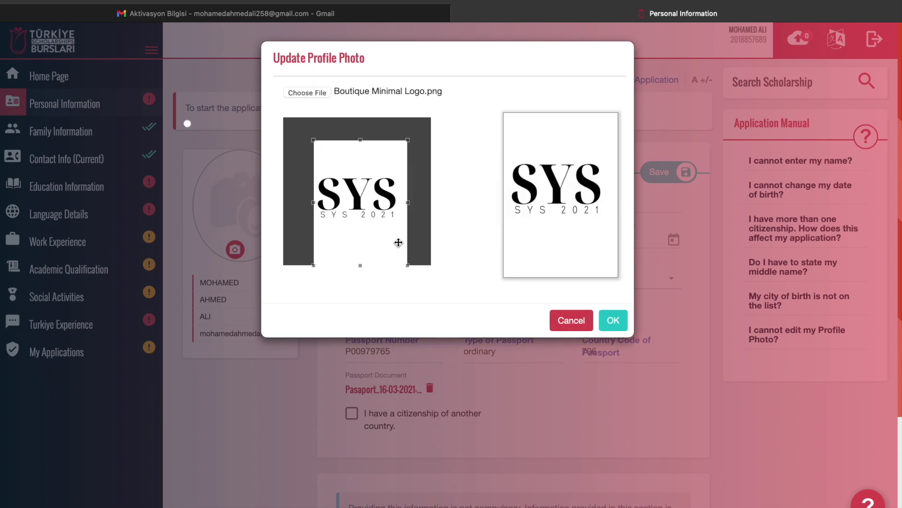
pyautogui.click(613, 321)
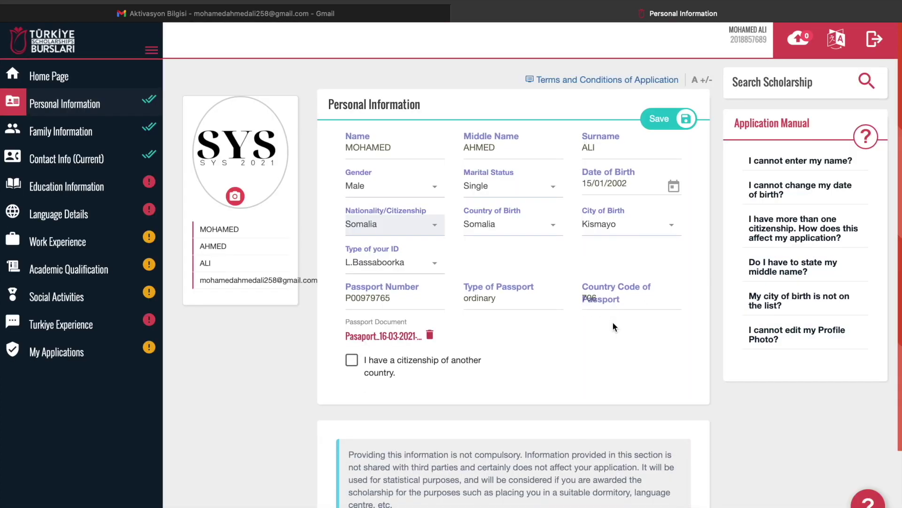
pyautogui.click(668, 119)
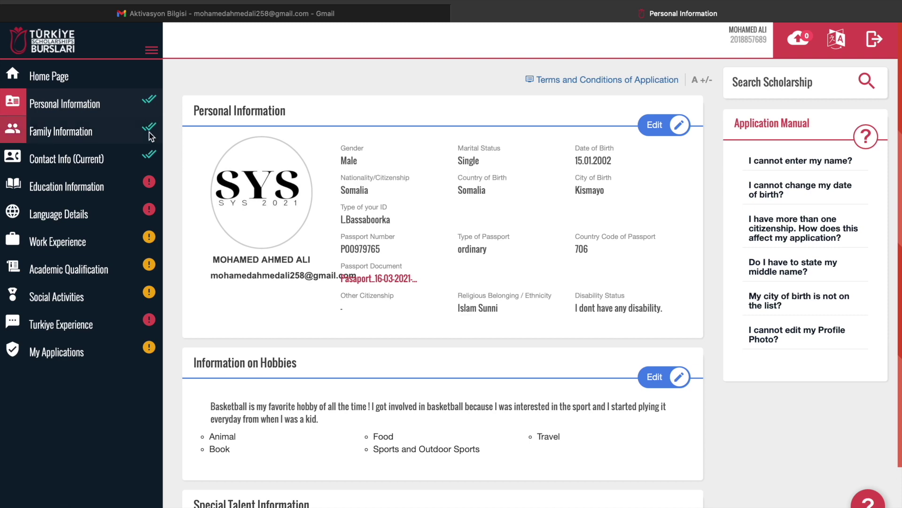
# Go to Education Information and start a new High School entry
pyautogui.click(144, 184)
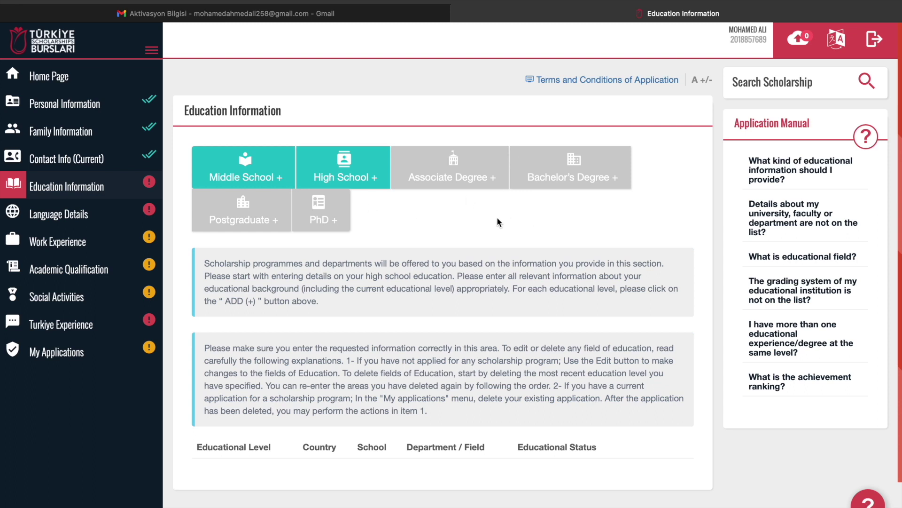
pyautogui.click(375, 175)
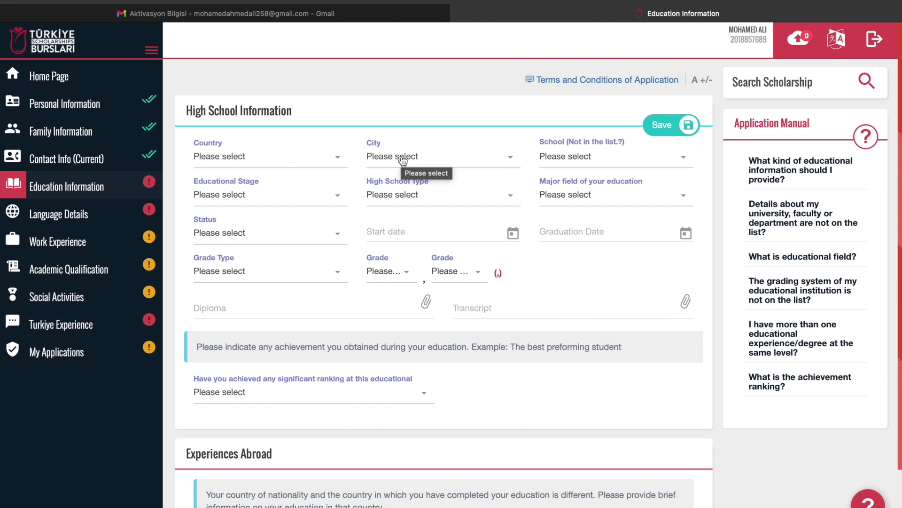
# Set the high school's country to Somalia
pyautogui.click(582, 160)
pyautogui.click(389, 212)
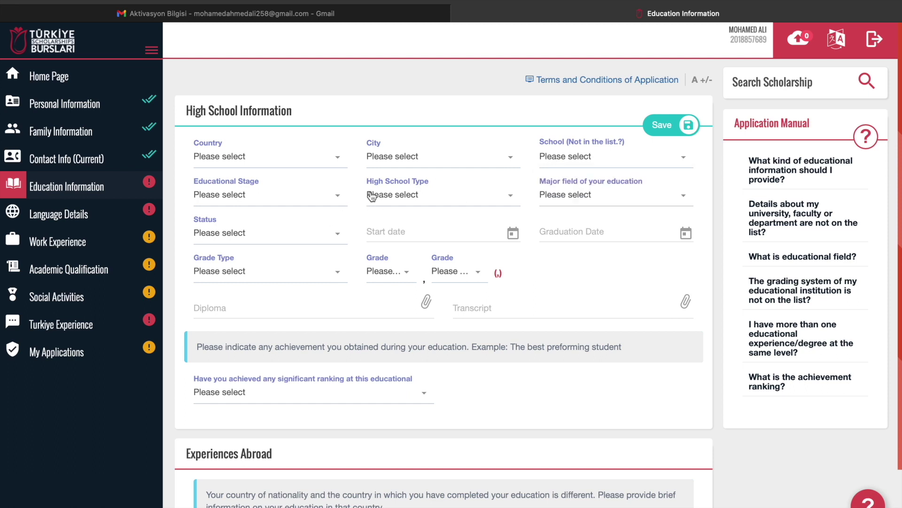
pyautogui.click(411, 195)
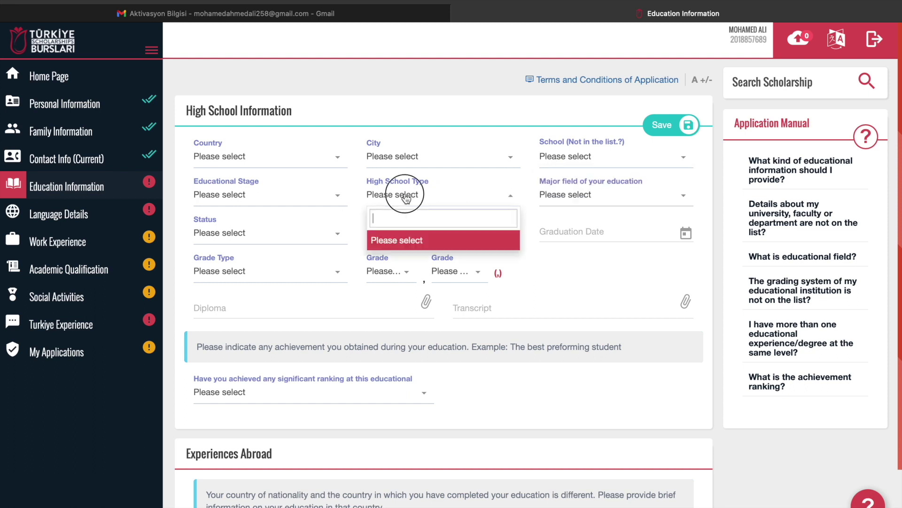
pyautogui.click(407, 198)
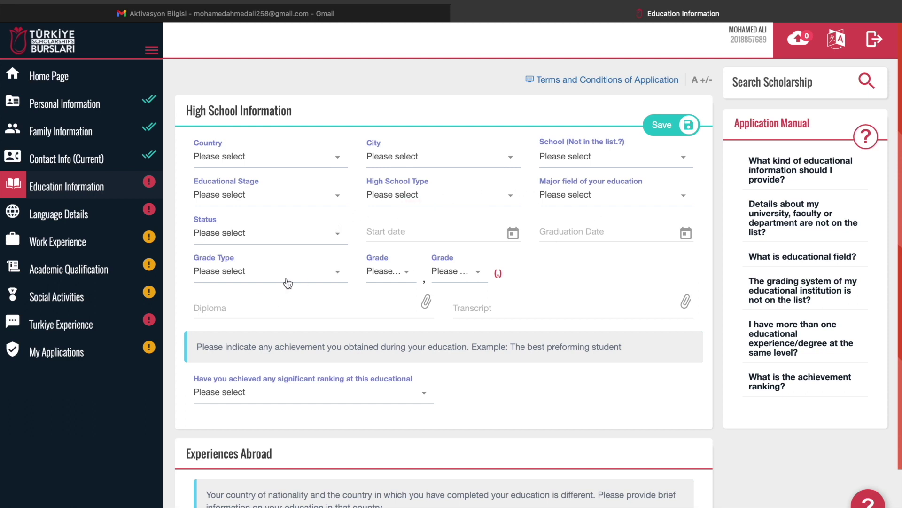
pyautogui.click(282, 163)
pyautogui.write('soamlia')
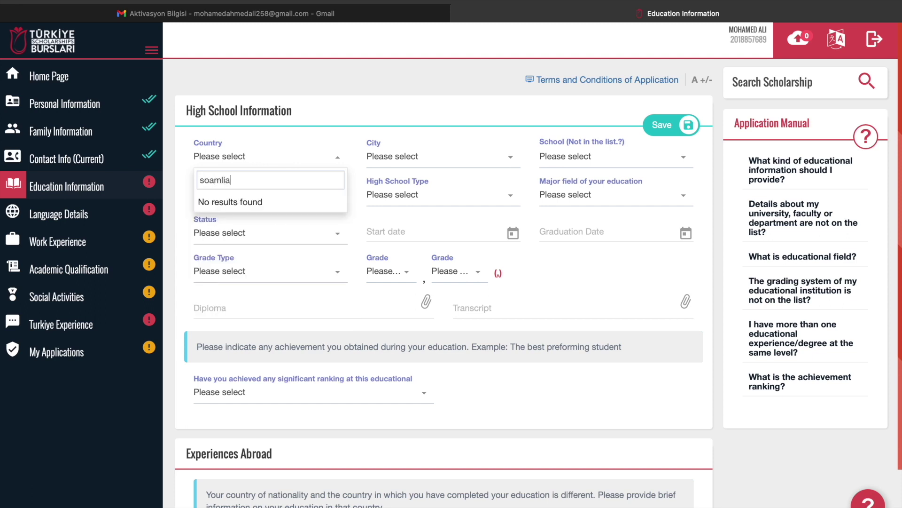
pyautogui.press('BackSpace')
pyautogui.press('BackSpace')
pyautogui.press('BackSpace')
pyautogui.press('BackSpace')
pyautogui.press('BackSpace')
pyautogui.write('mali')
pyautogui.press('Return')
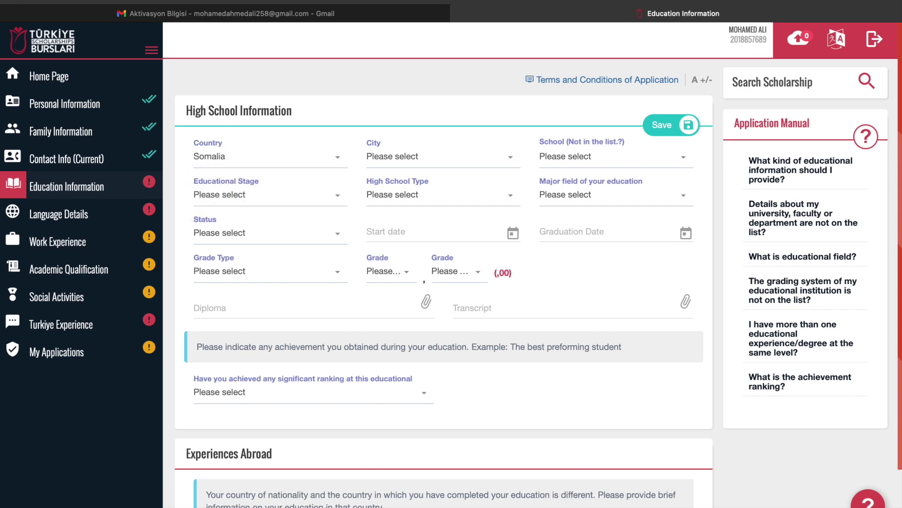
# Choose city Bossaso, school AL IMAAMU AL NAWAWI, stage Secondary Education and General High School type
pyautogui.click(399, 165)
pyautogui.write('bosas')
pyautogui.press('BackSpace')
pyautogui.press('BackSpace')
pyautogui.press('Return')
pyautogui.click(576, 162)
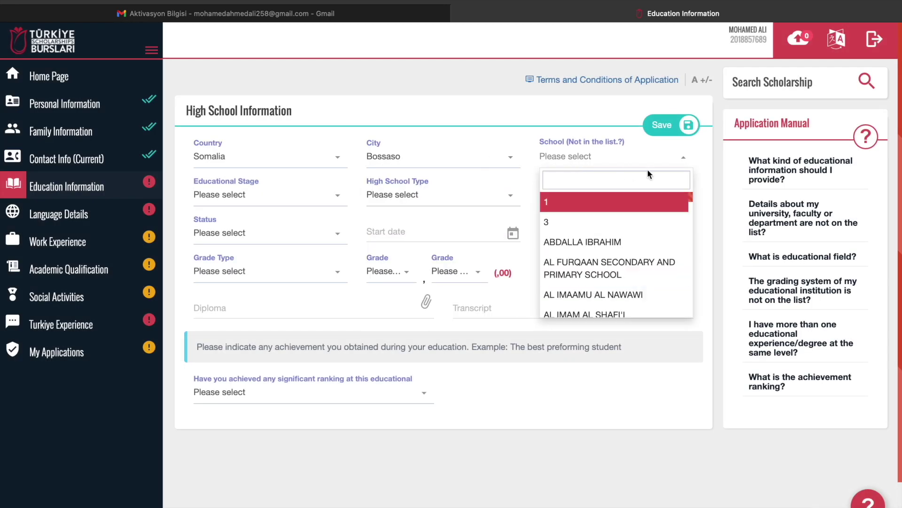
pyautogui.click(615, 295)
pyautogui.click(288, 200)
pyautogui.click(265, 260)
pyautogui.click(423, 195)
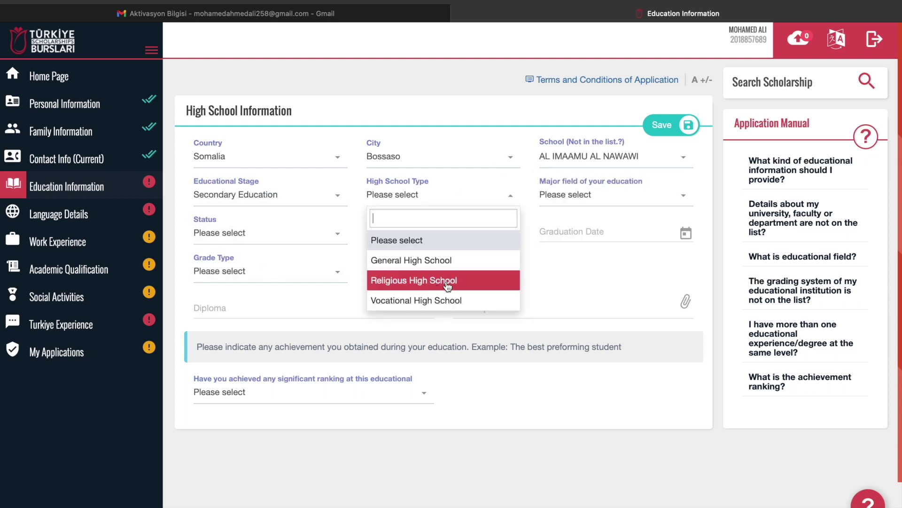
pyautogui.click(466, 260)
# Mark the status Graduate with start date 08/08/2016 and graduation date 04/08/2020
pyautogui.click(597, 196)
pyautogui.click(559, 321)
pyautogui.click(265, 235)
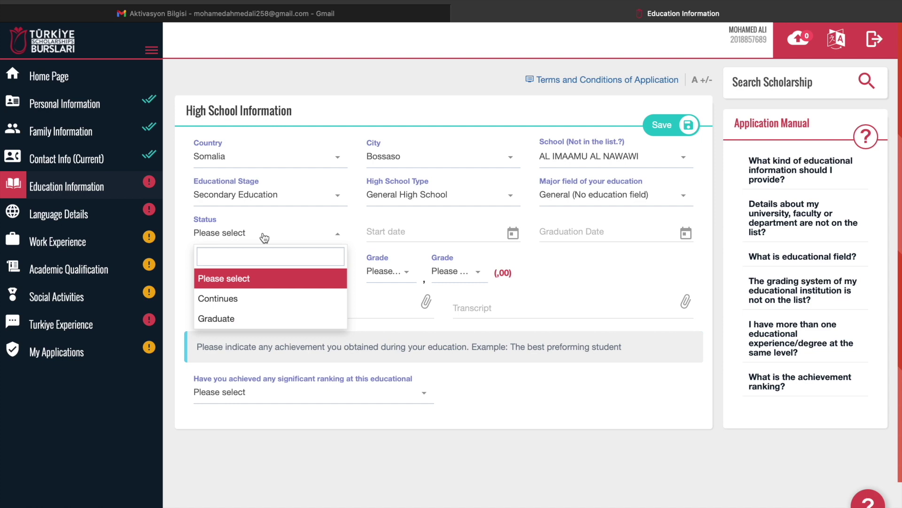
pyautogui.click(217, 318)
pyautogui.click(388, 235)
pyautogui.click(377, 40)
pyautogui.click(415, 107)
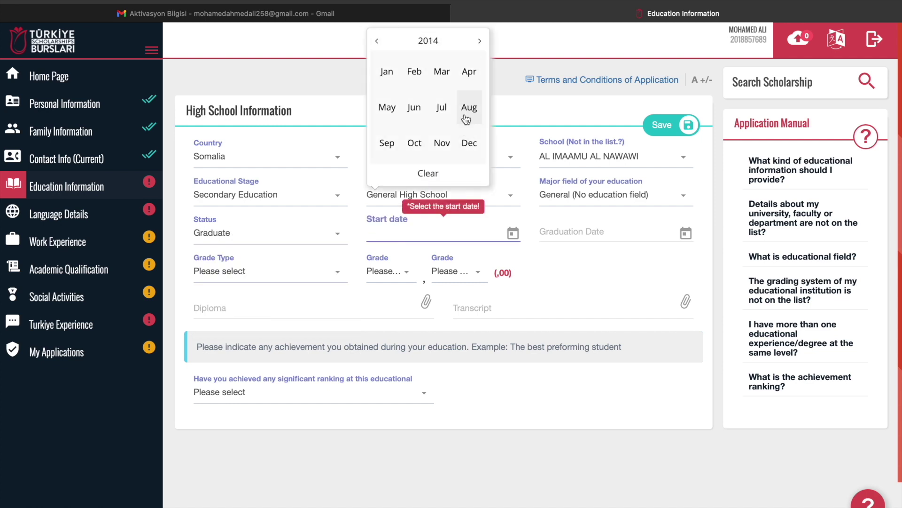
pyautogui.click(470, 41)
pyautogui.click(469, 107)
pyautogui.click(469, 108)
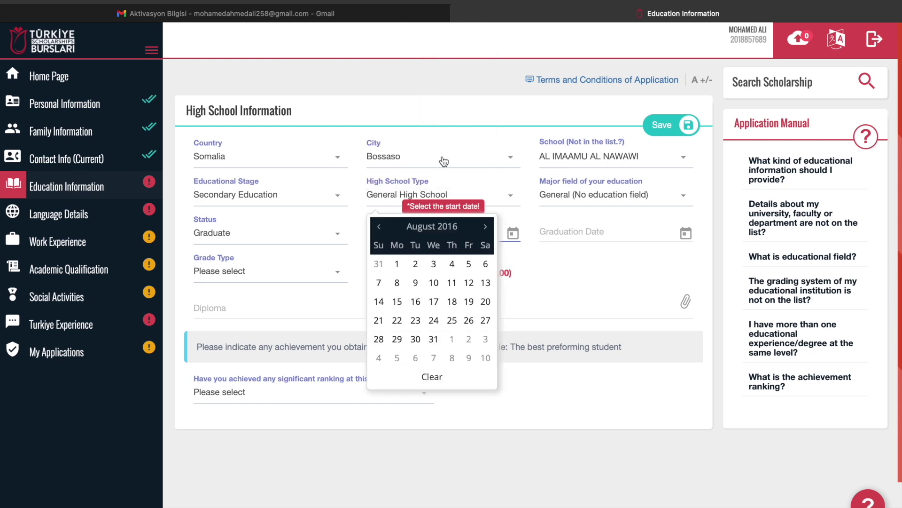
pyautogui.click(398, 283)
pyautogui.click(588, 71)
pyautogui.click(642, 107)
pyautogui.click(588, 324)
# Set the grade to 98,98 on the 100-point scale
pyautogui.click(235, 273)
pyautogui.click(211, 420)
pyautogui.click(387, 273)
pyautogui.click(383, 388)
pyautogui.click(456, 274)
pyautogui.scroll(-2, 460, 335)
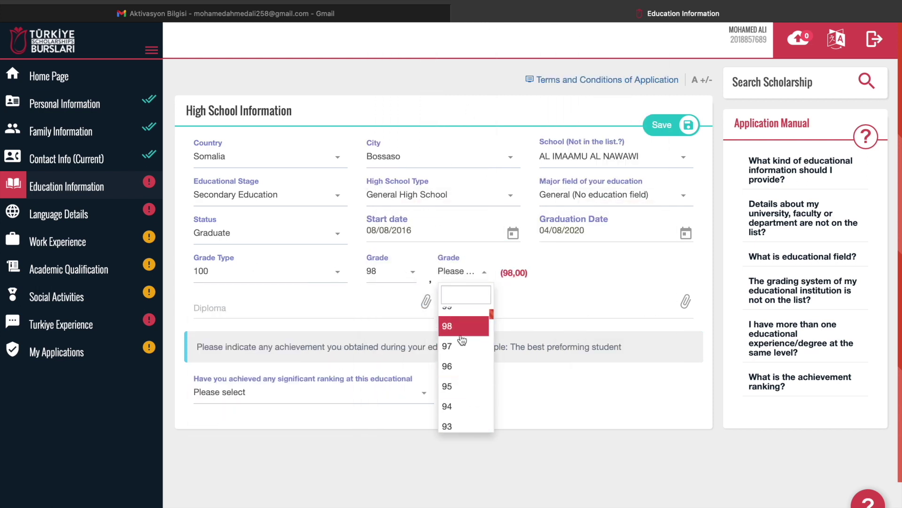
pyautogui.click(460, 334)
# Attach trans.pdf from the Downloads scholarships folder as the diploma
pyautogui.click(426, 302)
pyautogui.click(280, 211)
pyautogui.click(361, 247)
pyautogui.click(512, 178)
pyautogui.doubleClick(562, 206)
pyautogui.click(686, 302)
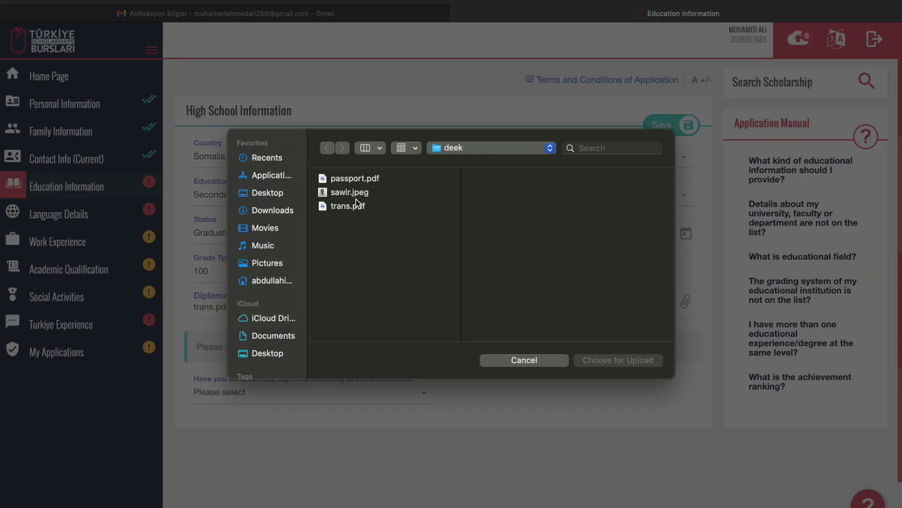
# Pick trans.pdf in the file dialog as the transcript upload
pyautogui.doubleClick(354, 205)
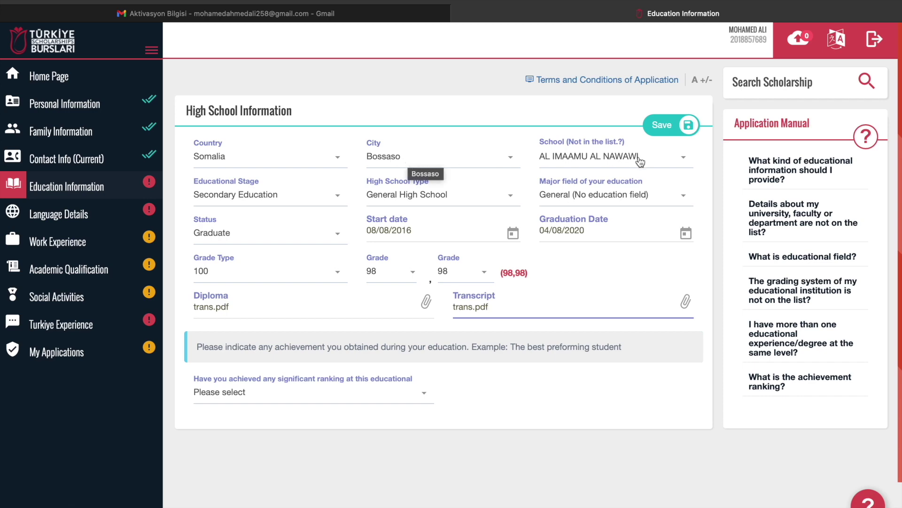
# Review the school list, keep Secondary Education and General High School, and open major field choices
pyautogui.click(667, 163)
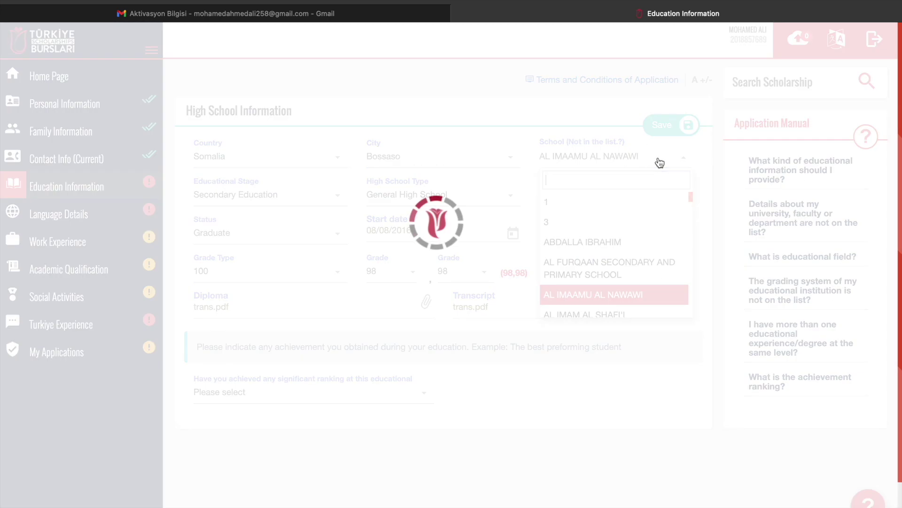
pyautogui.scroll(-5, 644, 262)
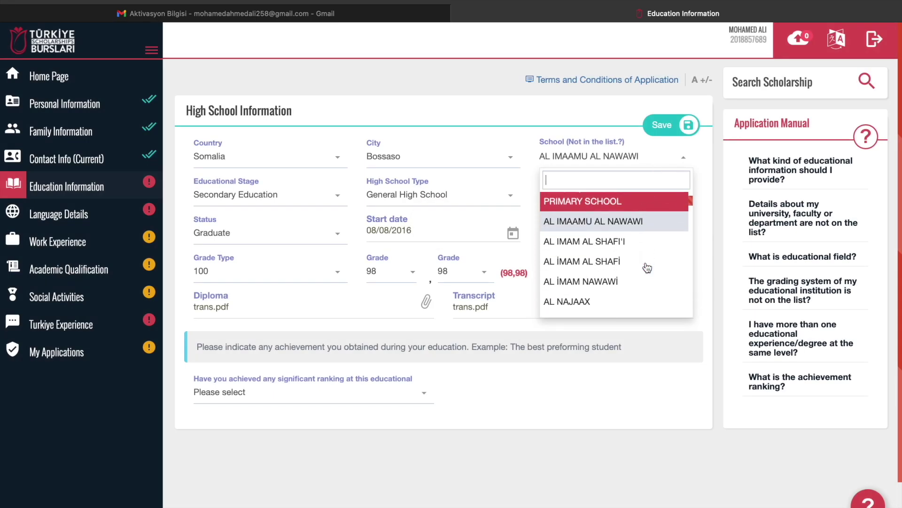
pyautogui.scroll(-3, 646, 264)
pyautogui.scroll(10, 647, 263)
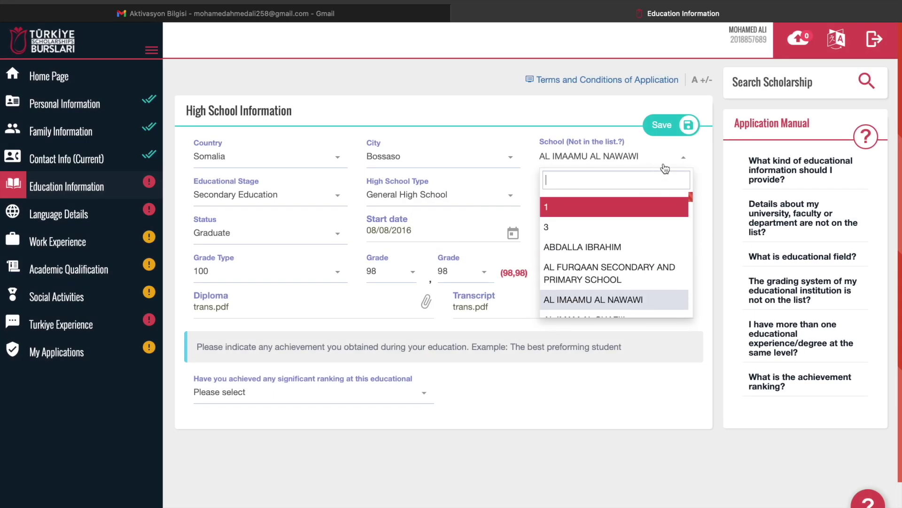
pyautogui.click(648, 165)
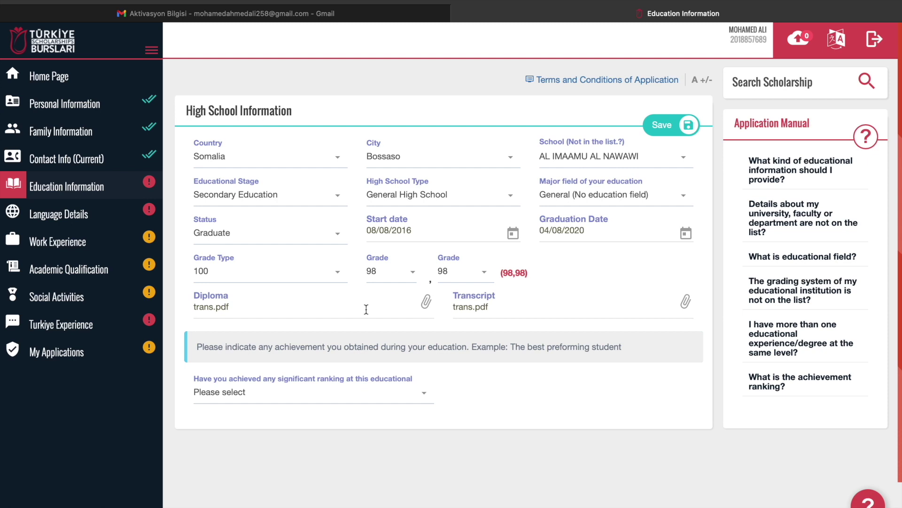
pyautogui.click(242, 193)
pyautogui.click(240, 262)
pyautogui.click(417, 201)
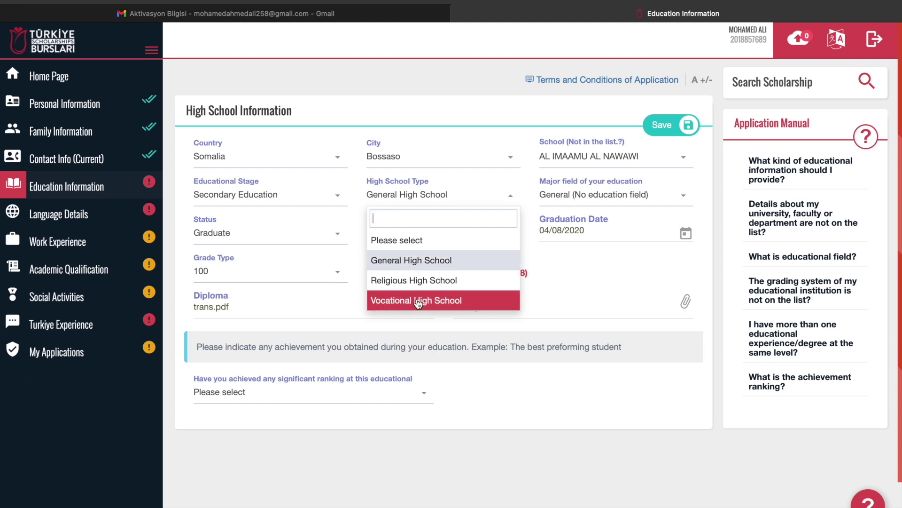
pyautogui.click(415, 260)
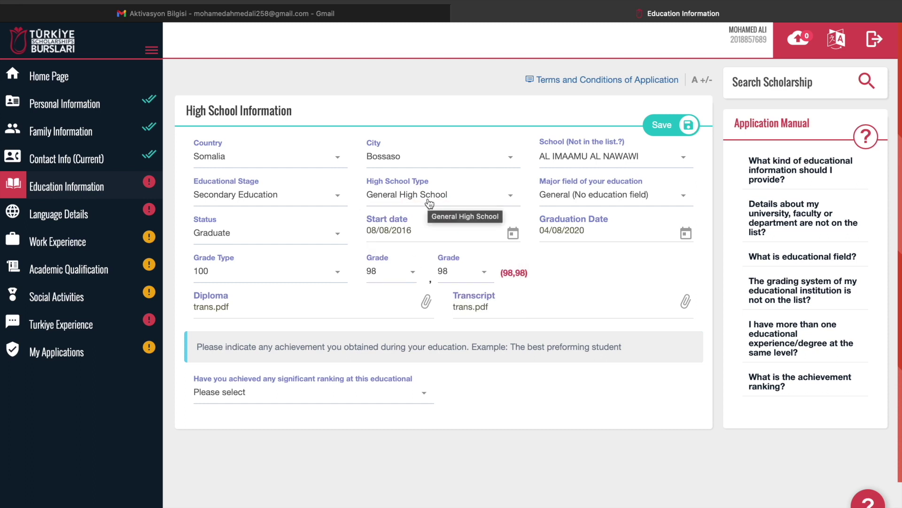
pyautogui.click(572, 200)
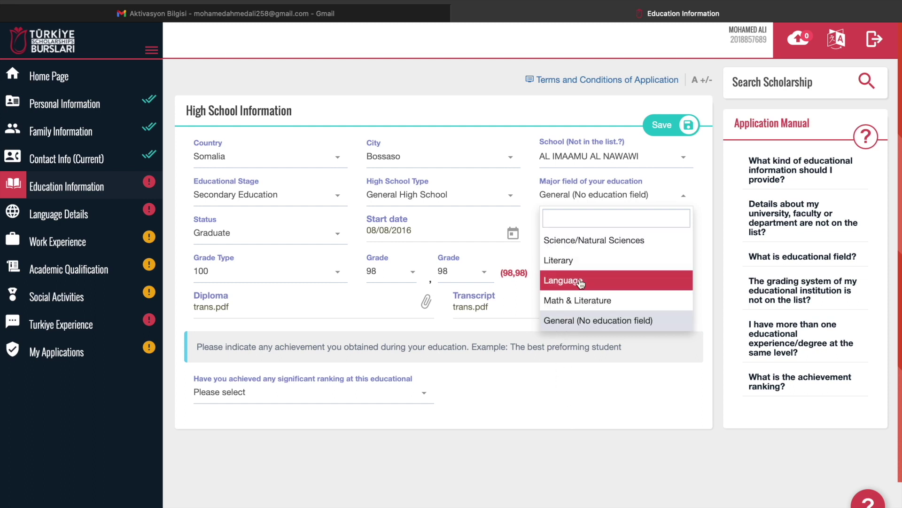
# Set the major field to Science/Natural Sciences and the status to Continues
pyautogui.click(581, 248)
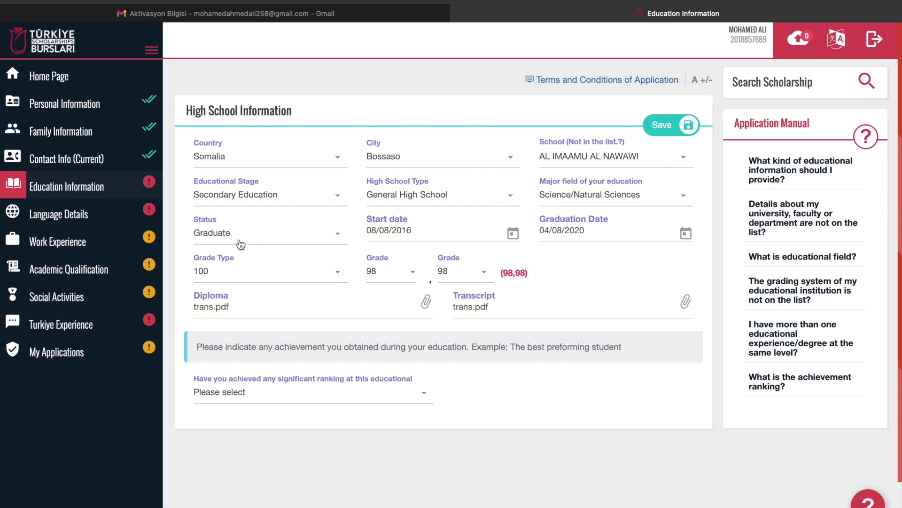
pyautogui.click(222, 243)
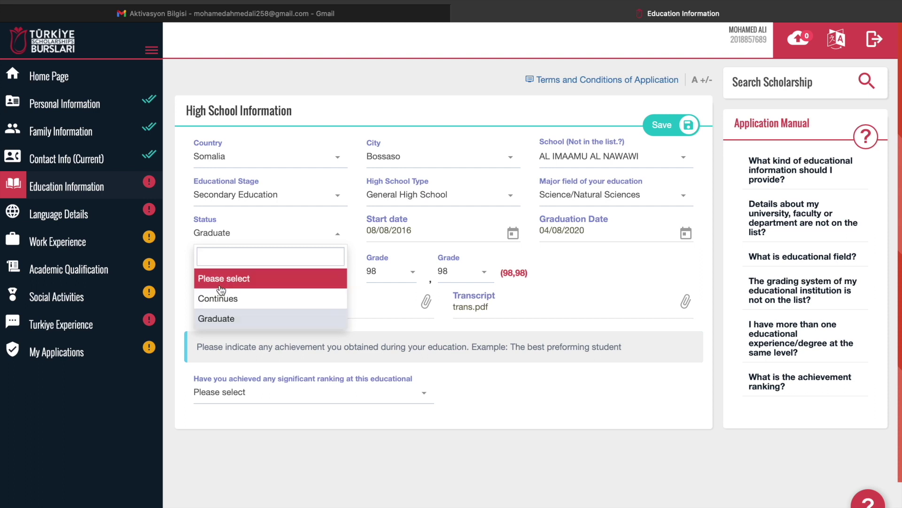
pyautogui.click(223, 319)
pyautogui.click(256, 233)
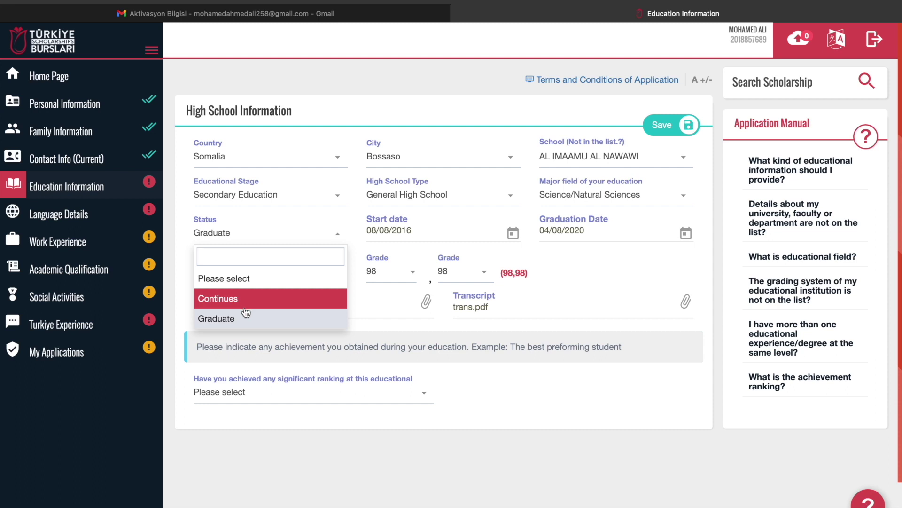
pyautogui.click(253, 303)
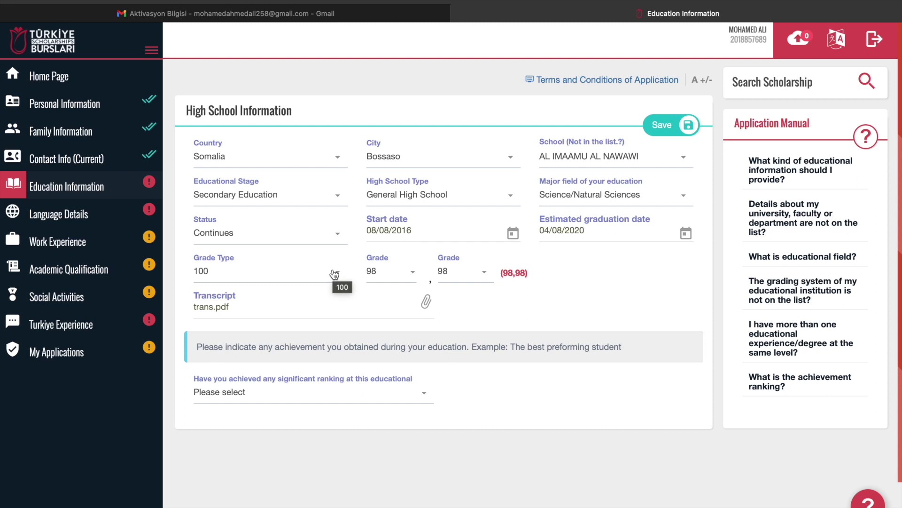
pyautogui.click(235, 236)
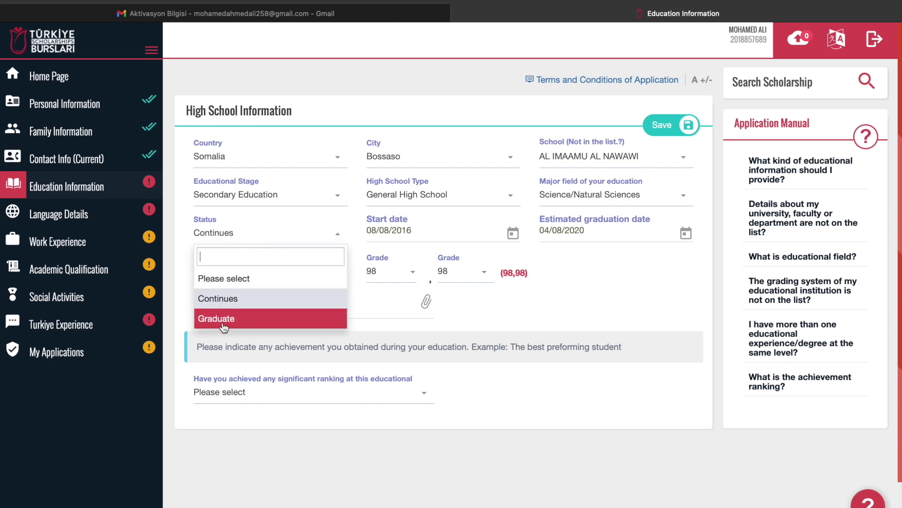
pyautogui.click(230, 299)
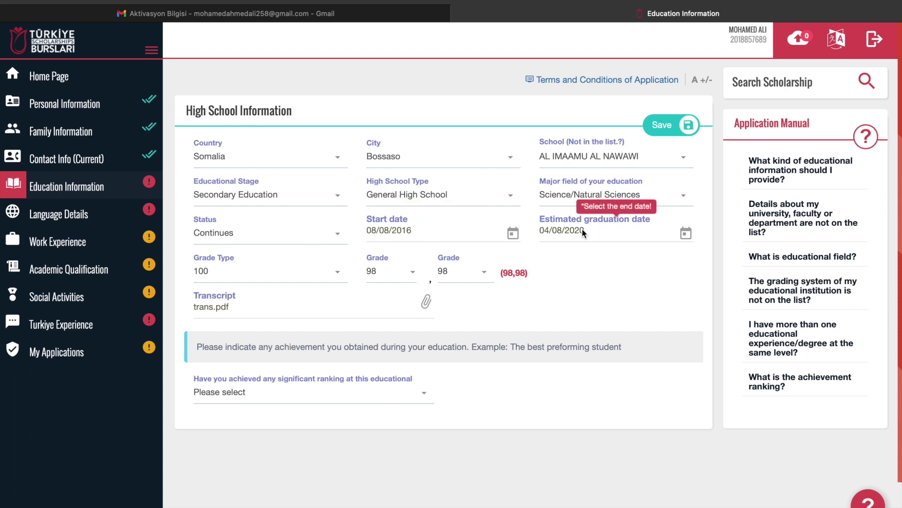
# Keep the 100-point scale, change the grade to 98,05, and set status back to Graduate
pyautogui.click(236, 274)
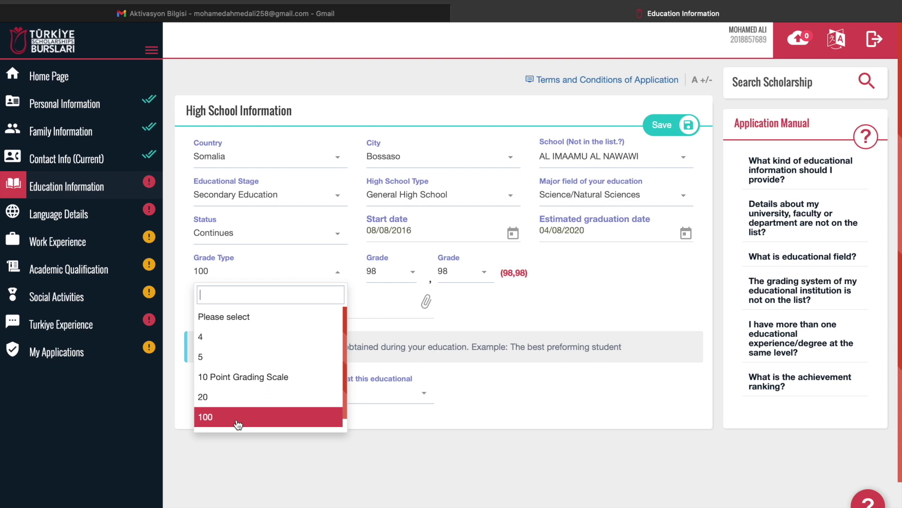
pyautogui.click(237, 424)
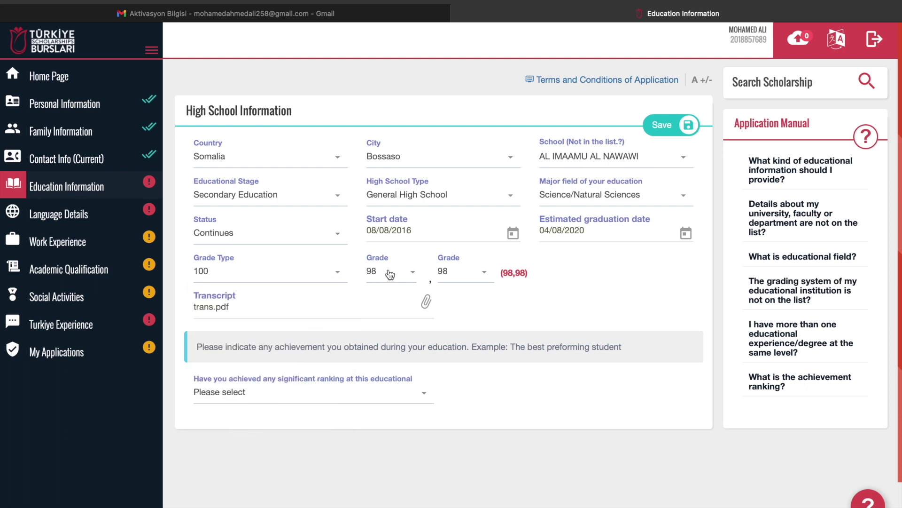
pyautogui.click(450, 279)
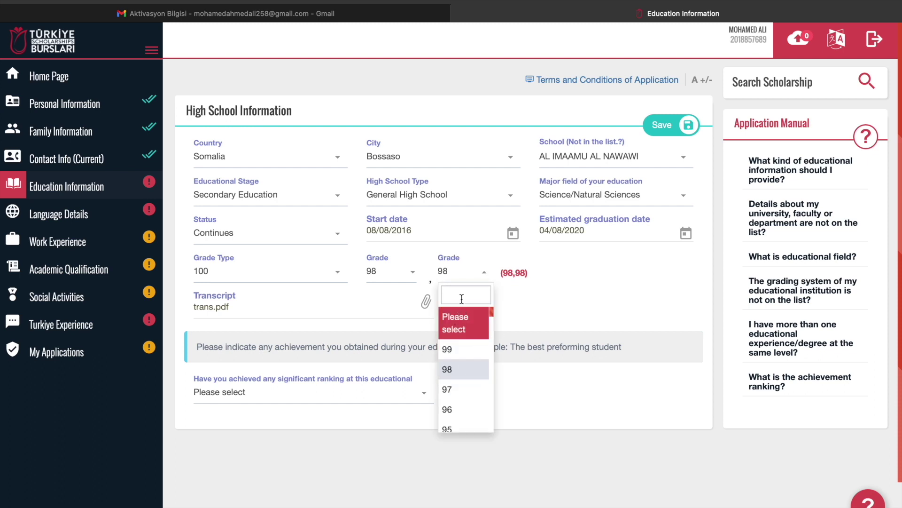
pyautogui.write('01')
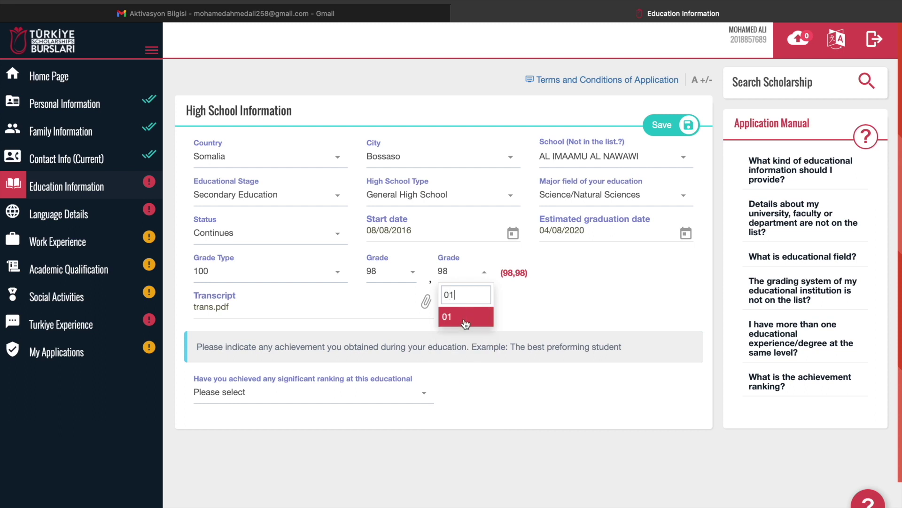
pyautogui.click(465, 317)
pyautogui.click(451, 273)
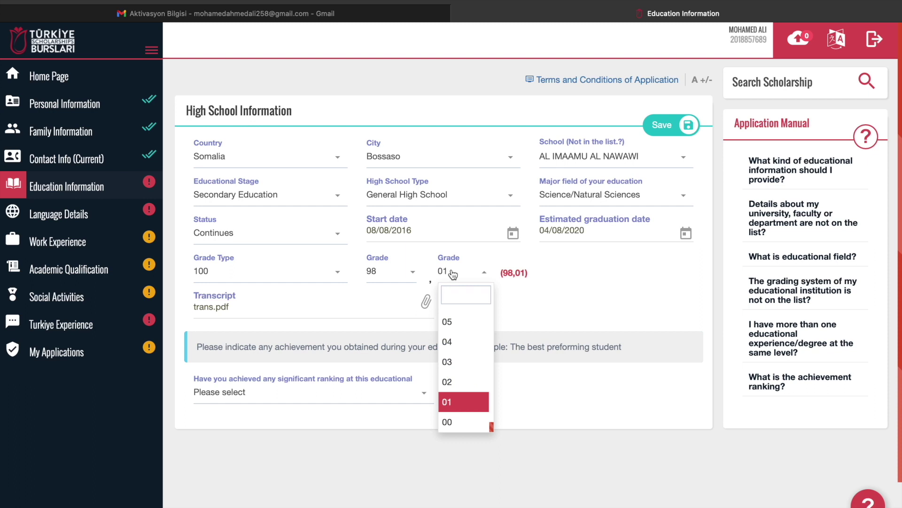
pyautogui.scroll(-3, 463, 404)
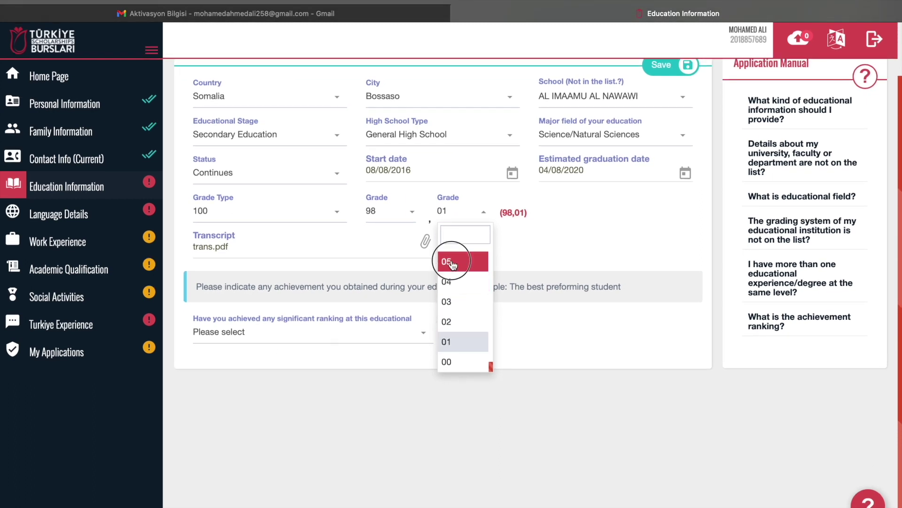
pyautogui.click(451, 260)
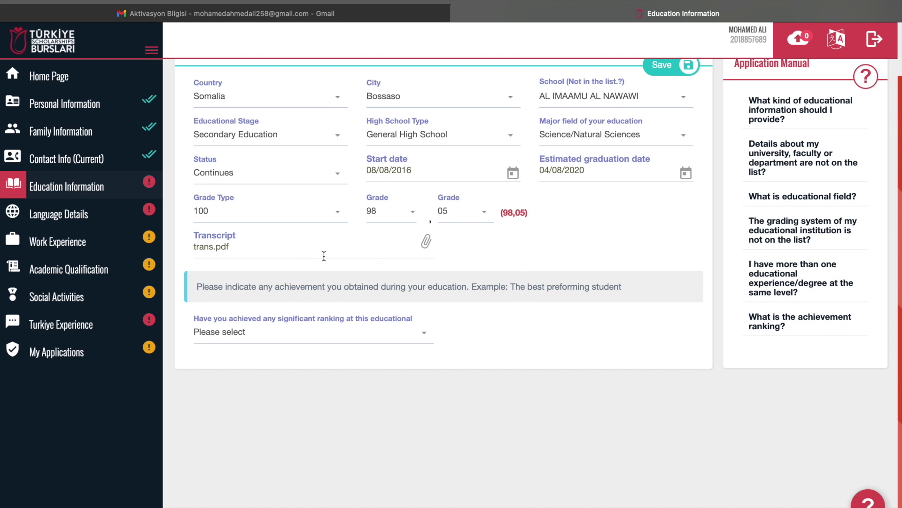
pyautogui.click(260, 173)
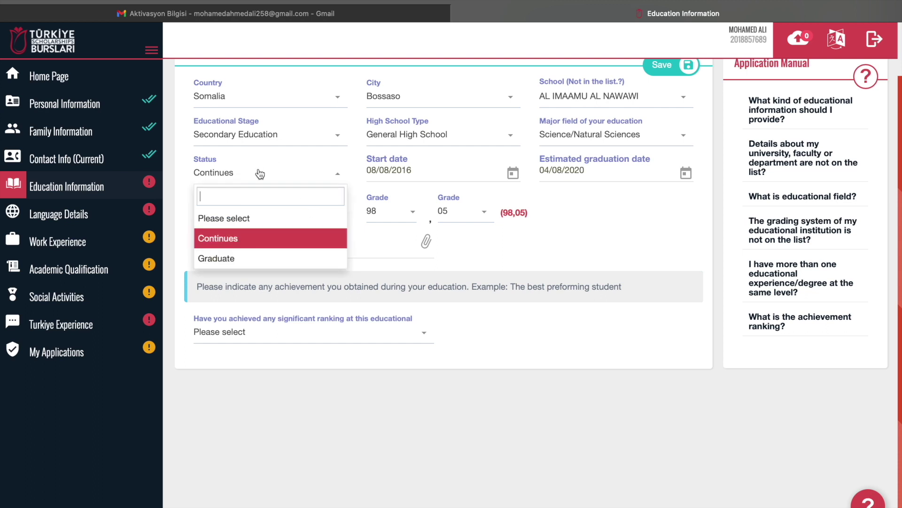
pyautogui.click(241, 260)
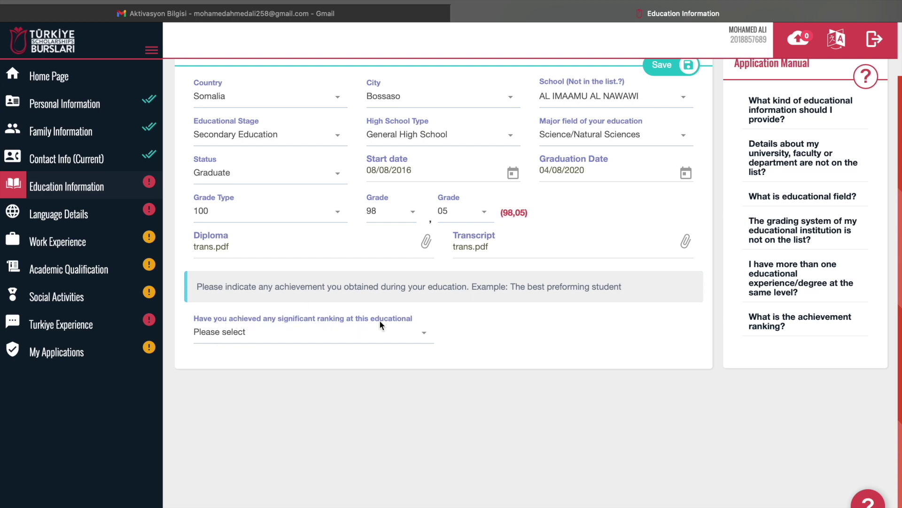
# Change the significant ranking answer from Yes to No and save the Somalia high school record
pyautogui.click(306, 336)
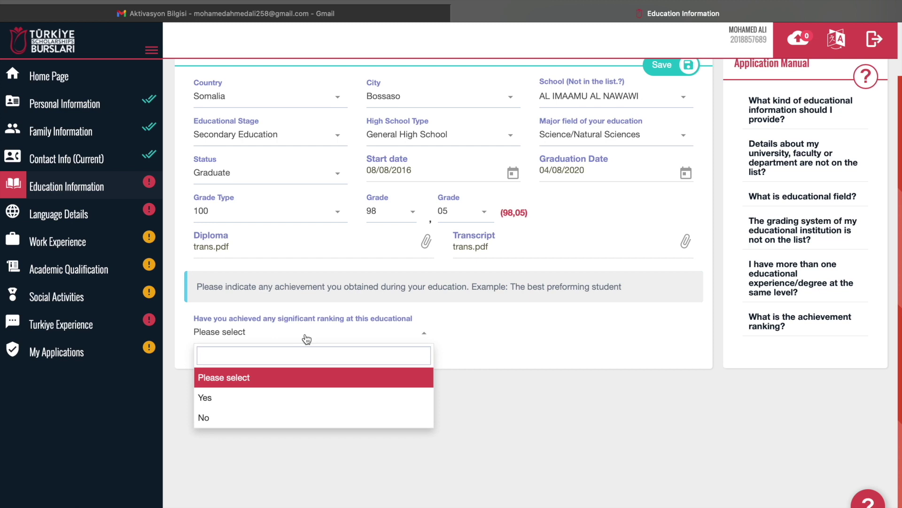
pyautogui.click(232, 400)
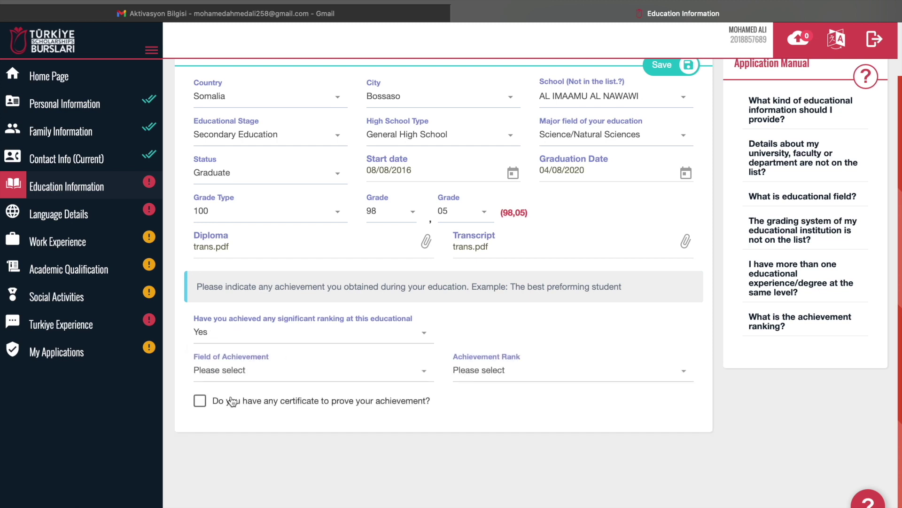
pyautogui.click(269, 375)
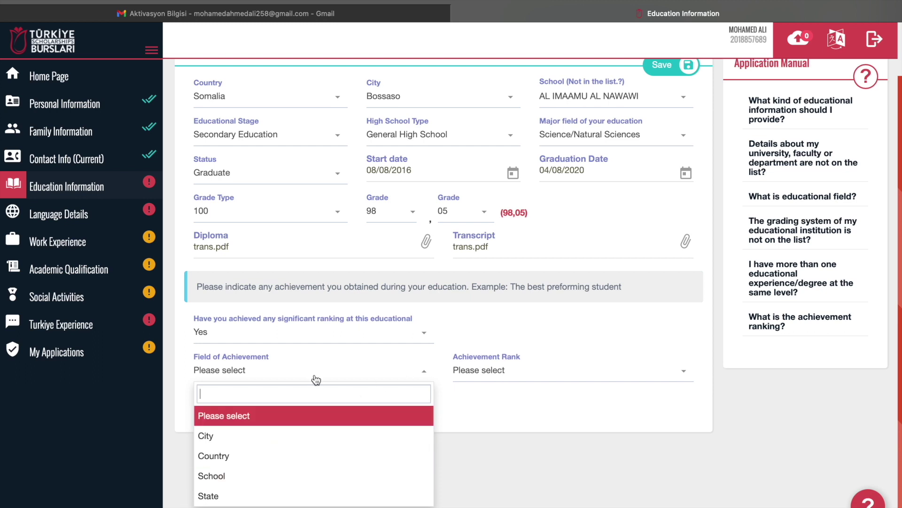
pyautogui.click(401, 335)
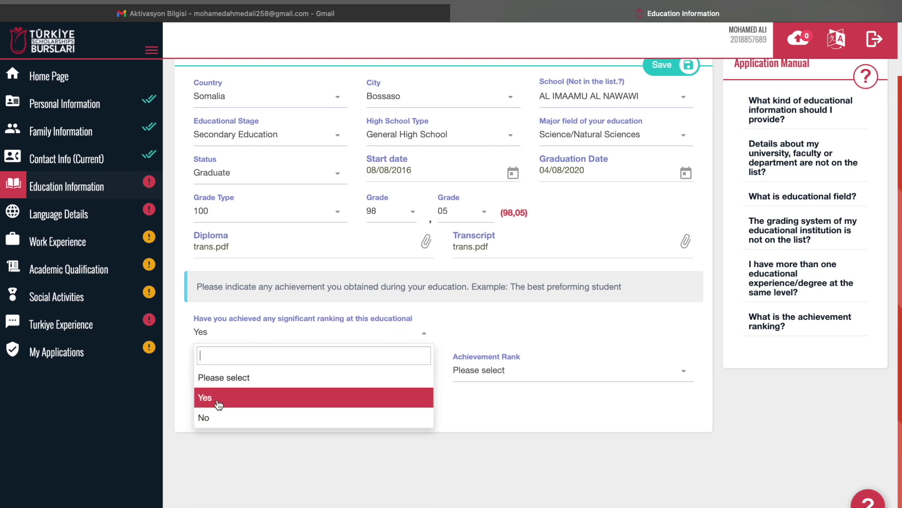
pyautogui.click(211, 418)
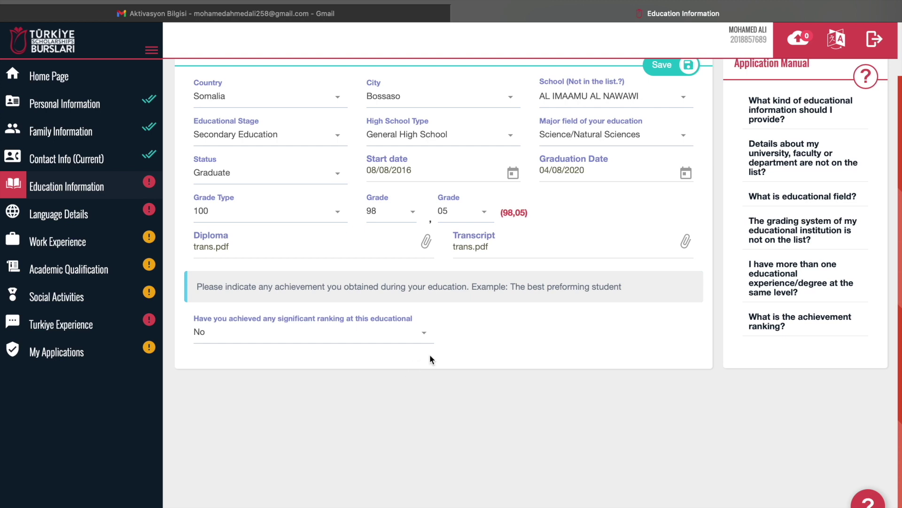
pyautogui.scroll(2, 581, 314)
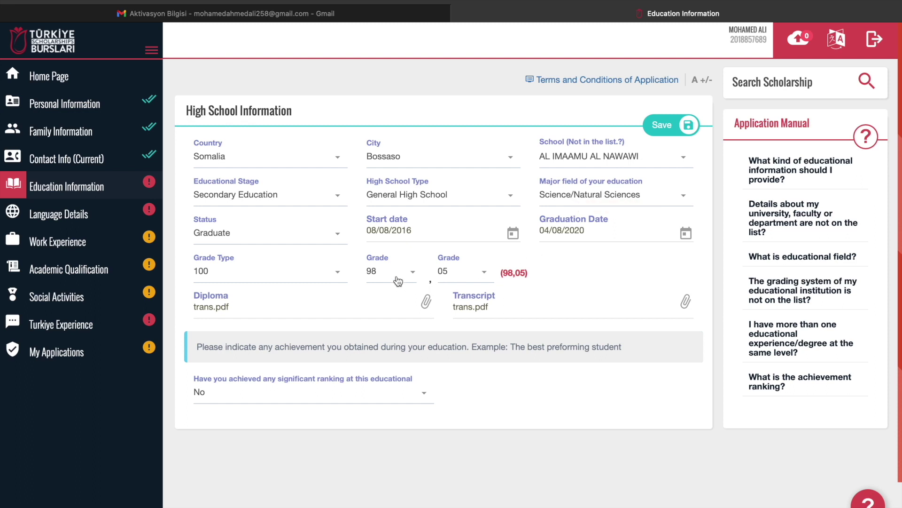
pyautogui.click(678, 127)
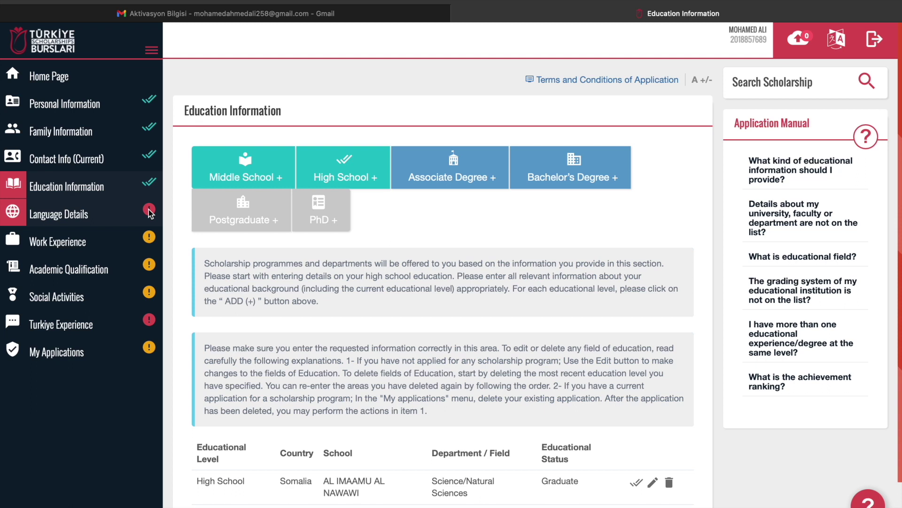
# On Language Details, search 'af so' and pick Somali (Soomaaliga, af Soomaali) as native language
pyautogui.click(70, 222)
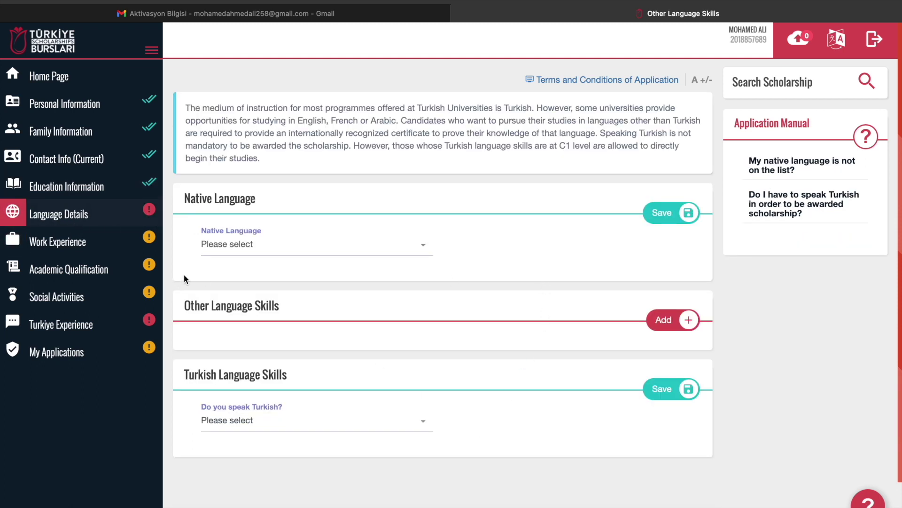
pyautogui.click(244, 249)
pyautogui.write('af')
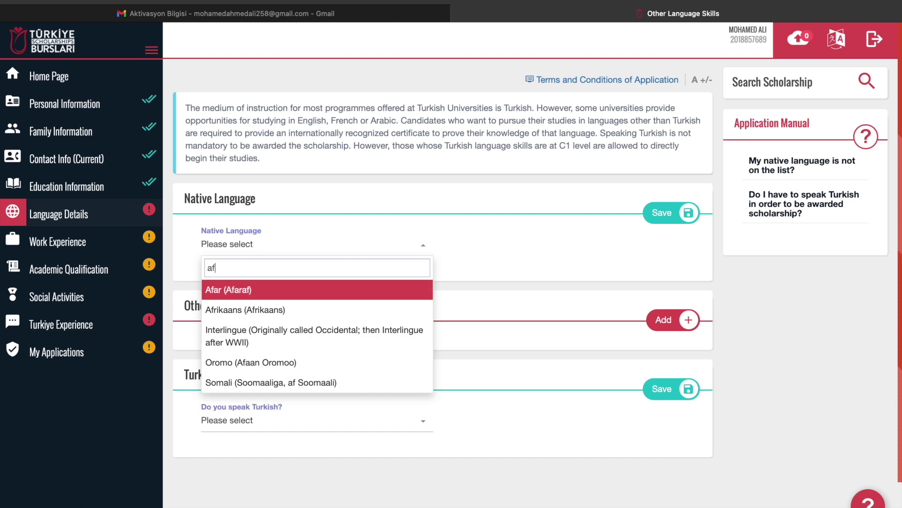
pyautogui.write('som')
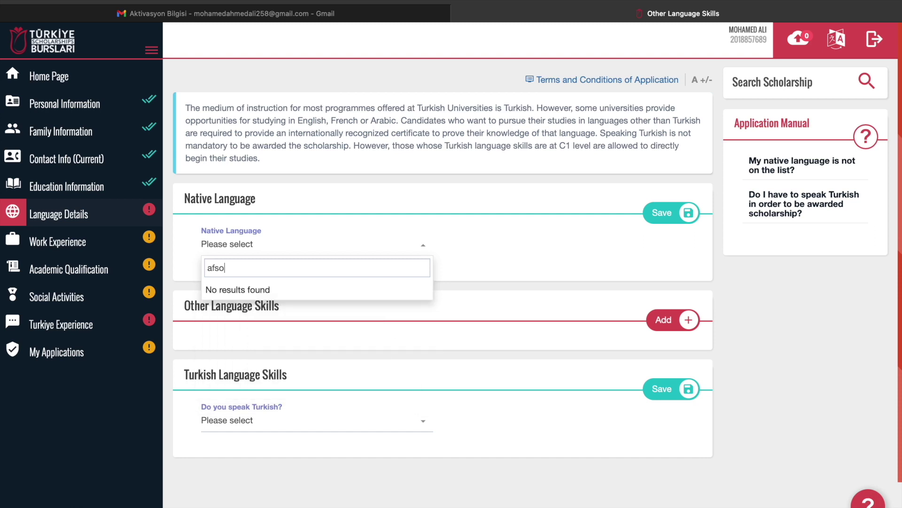
pyautogui.press('BackSpace')
pyautogui.press('BackSpace')
pyautogui.press('BackSpace')
pyautogui.write('som')
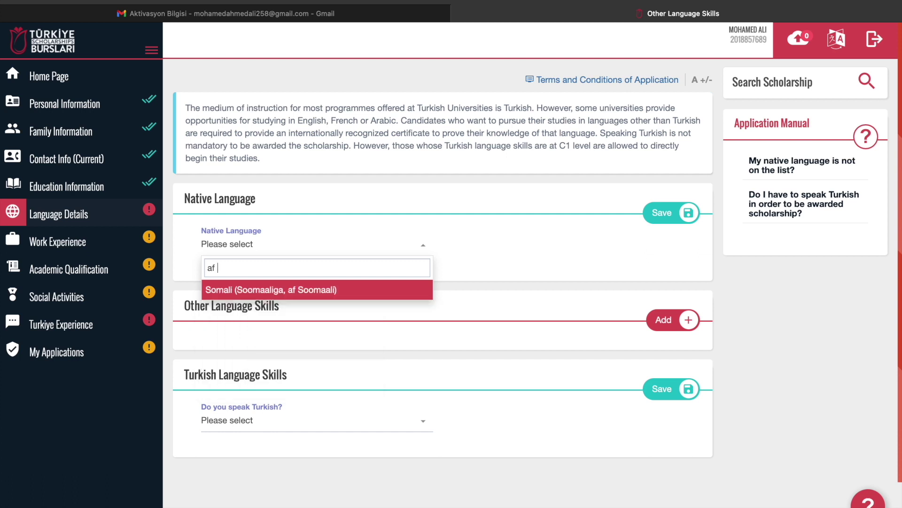
pyautogui.press('BackSpace')
pyautogui.click(243, 290)
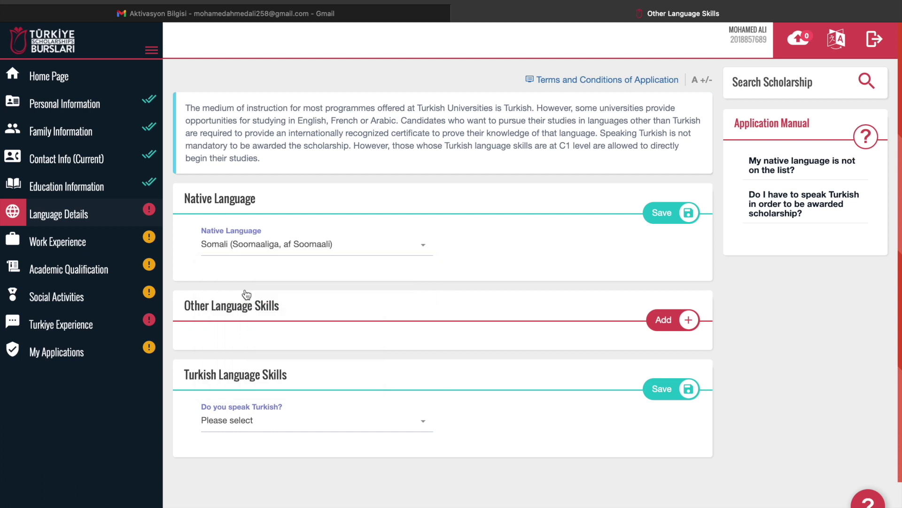
pyautogui.scroll(-2, 380, 301)
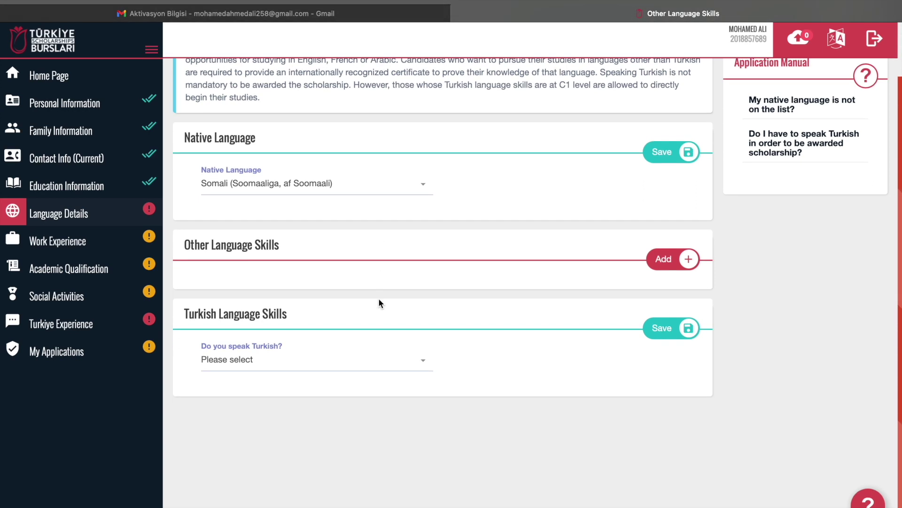
# Add Arabic at Beginner level under Other Language Skills and save the entry
pyautogui.click(689, 260)
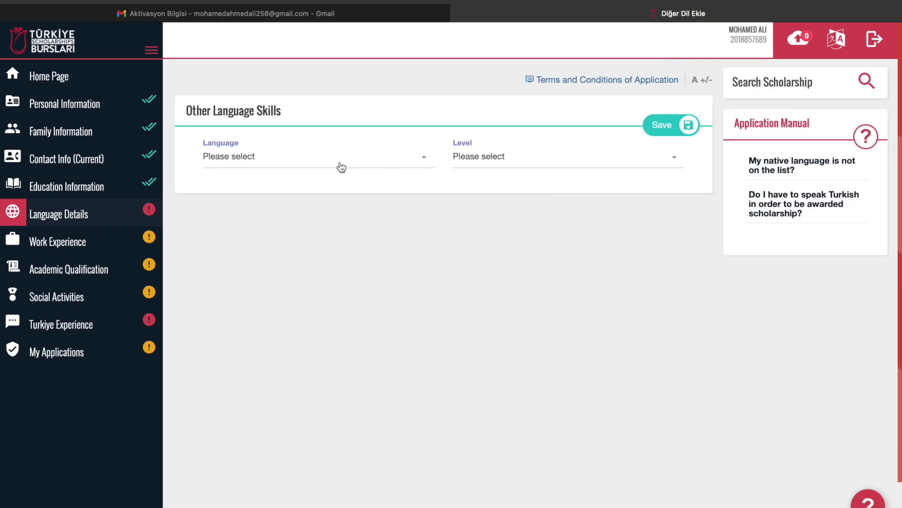
pyautogui.click(245, 159)
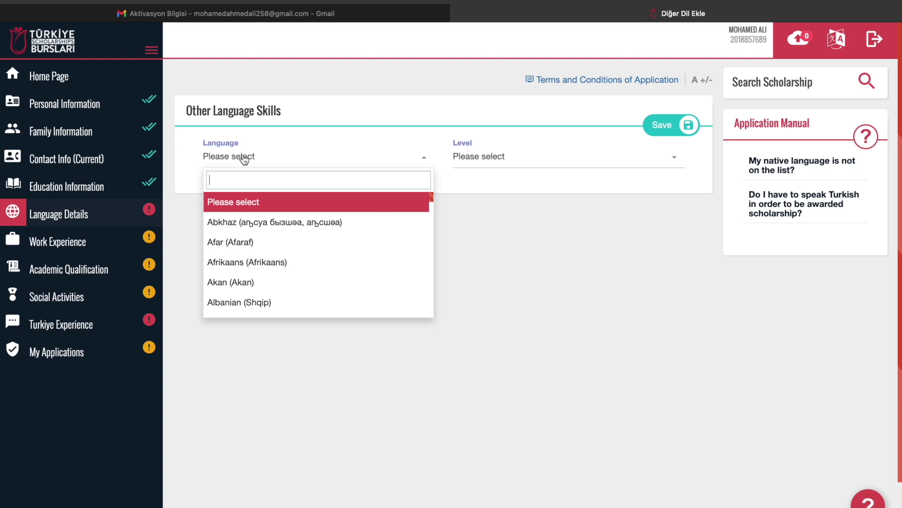
pyautogui.write('AR')
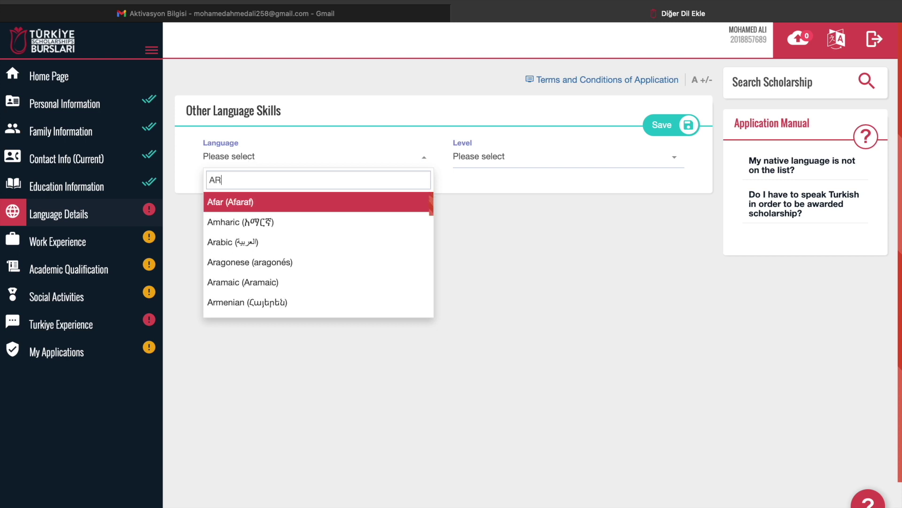
pyautogui.press('BackSpace')
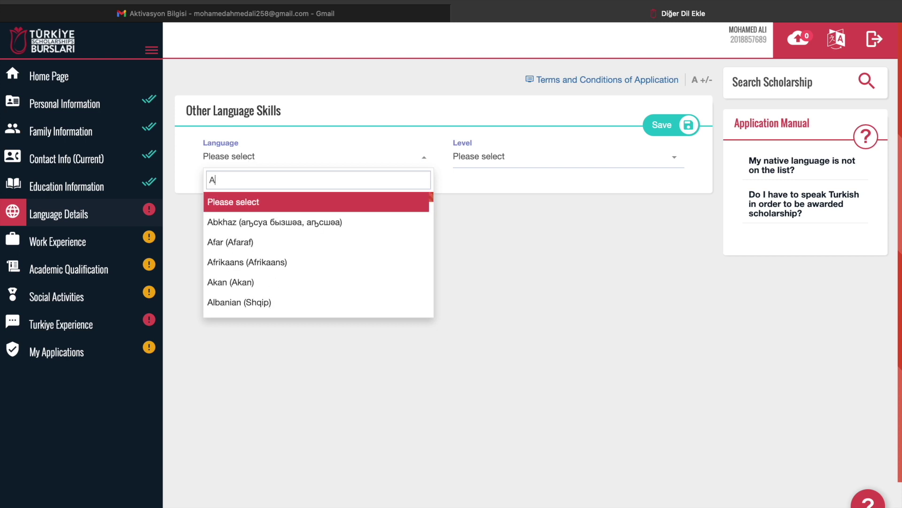
pyautogui.write('rb')
pyautogui.press('BackSpace')
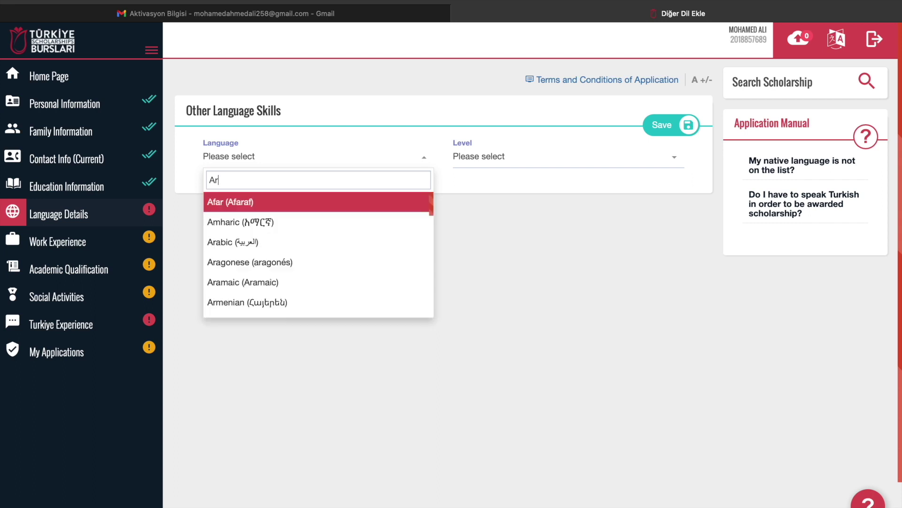
pyautogui.click(254, 242)
pyautogui.click(489, 157)
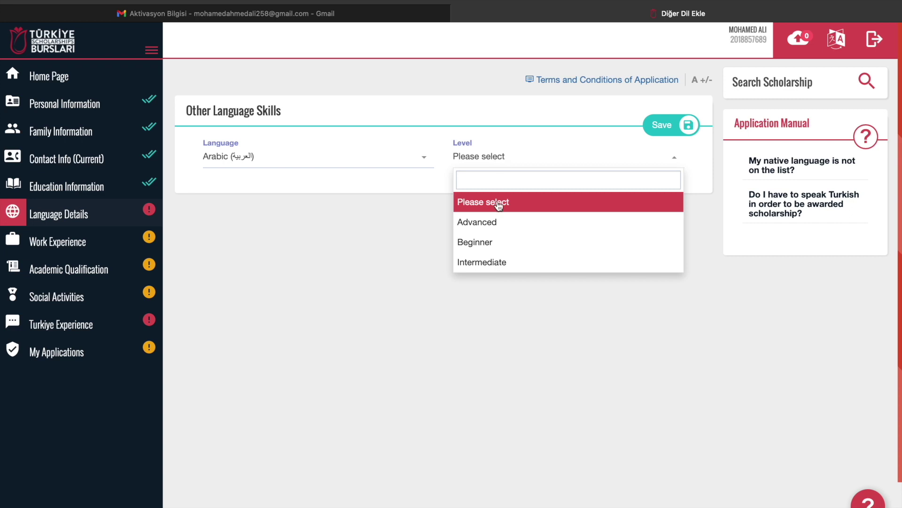
pyautogui.click(482, 242)
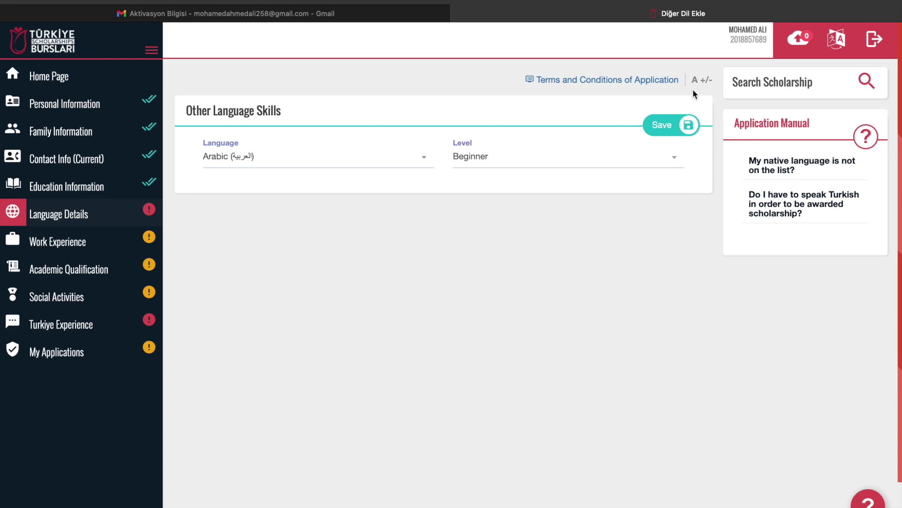
pyautogui.click(669, 127)
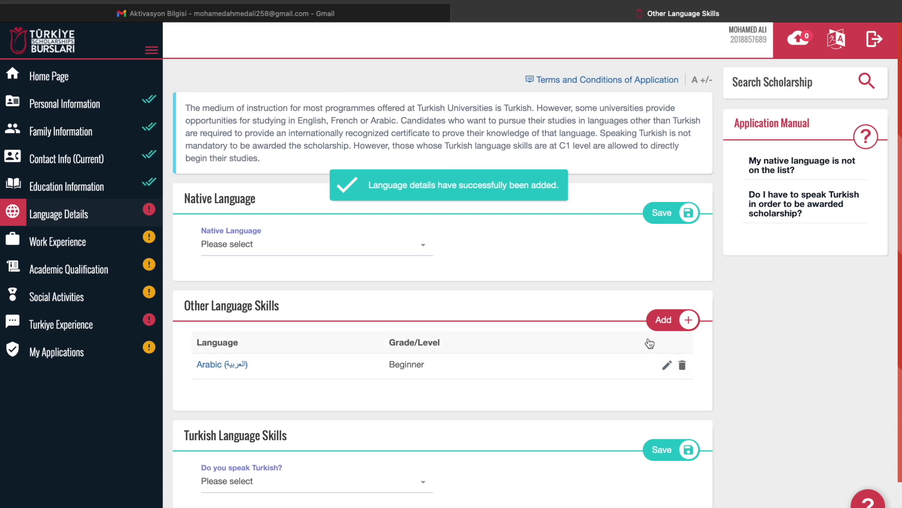
pyautogui.click(685, 325)
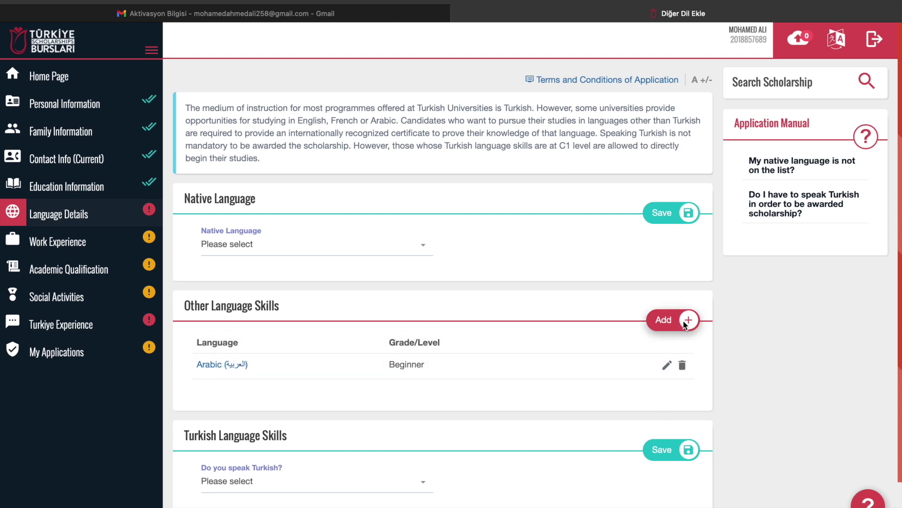
# Add English at Advanced level, with no language certificate, and save the entry
pyautogui.click(310, 166)
pyautogui.write('eng')
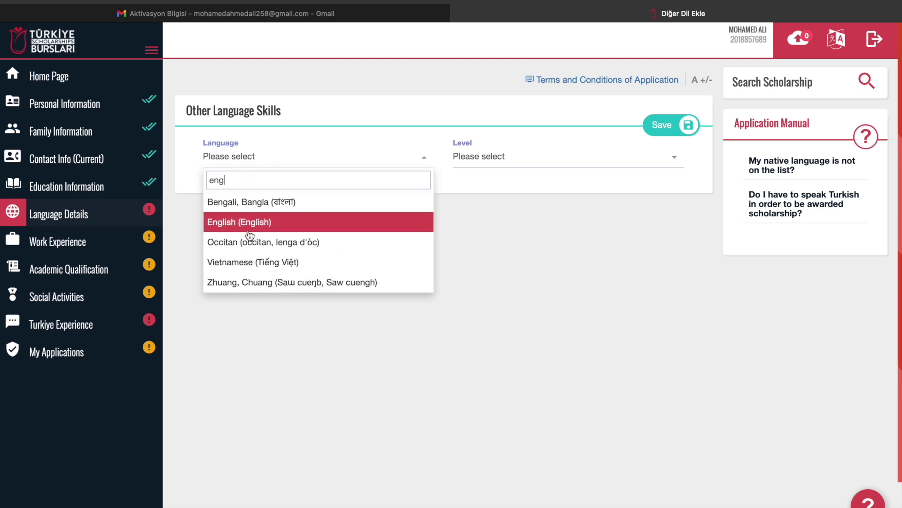
pyautogui.click(248, 222)
pyautogui.click(312, 201)
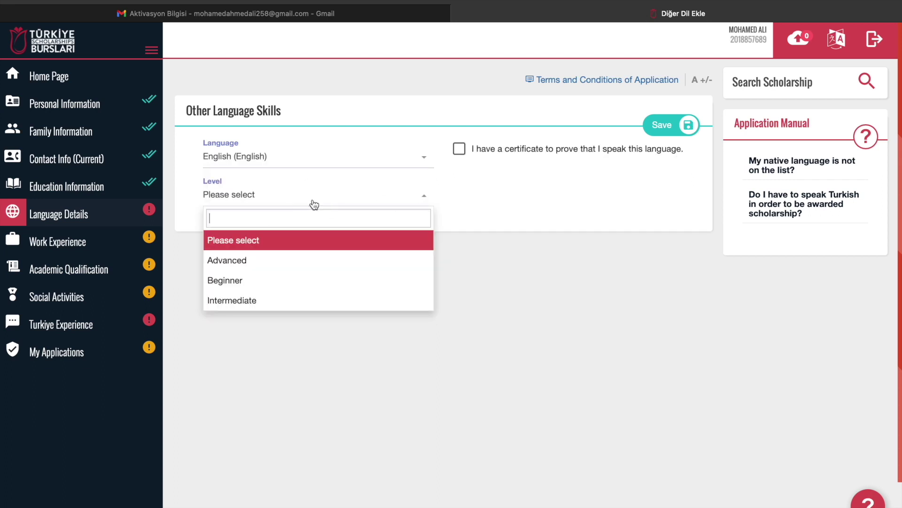
pyautogui.click(240, 261)
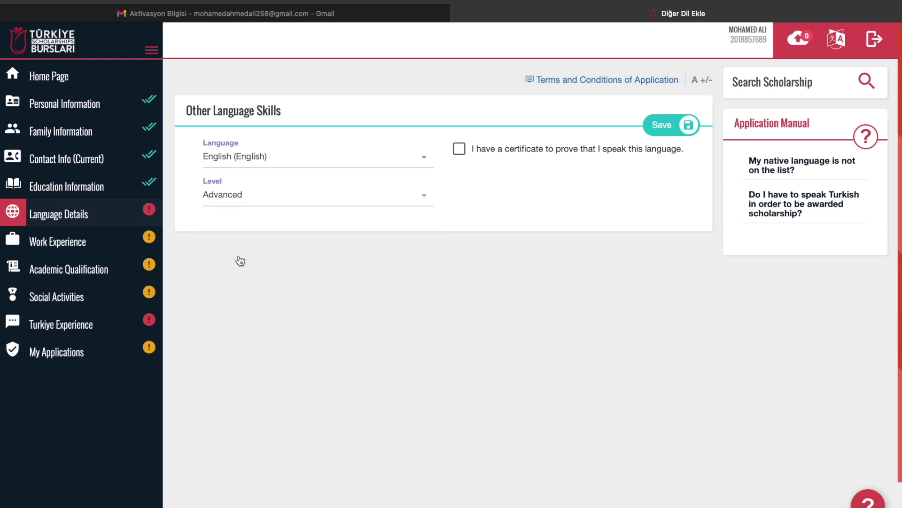
pyautogui.click(460, 152)
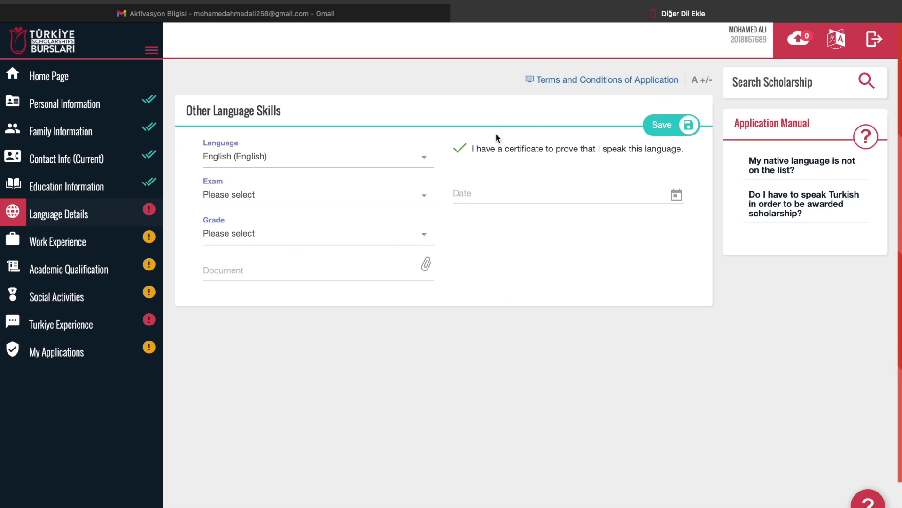
pyautogui.click(460, 150)
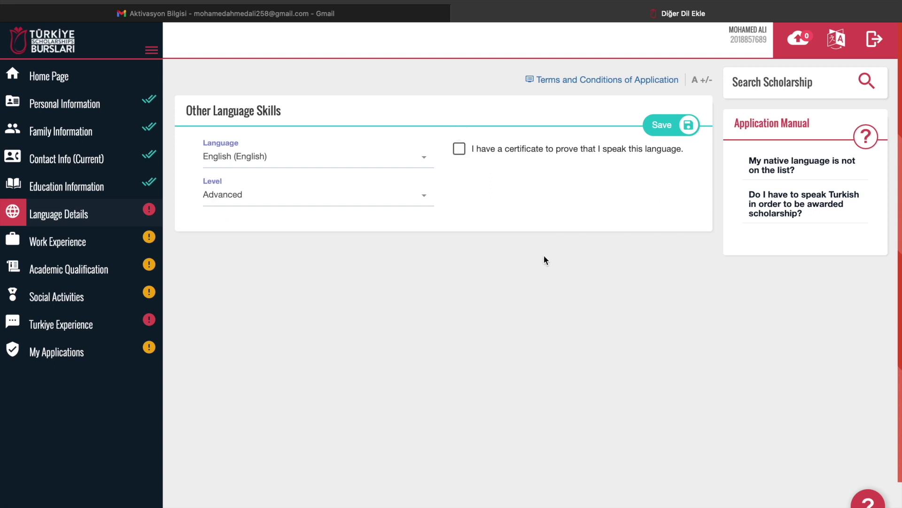
pyautogui.click(677, 135)
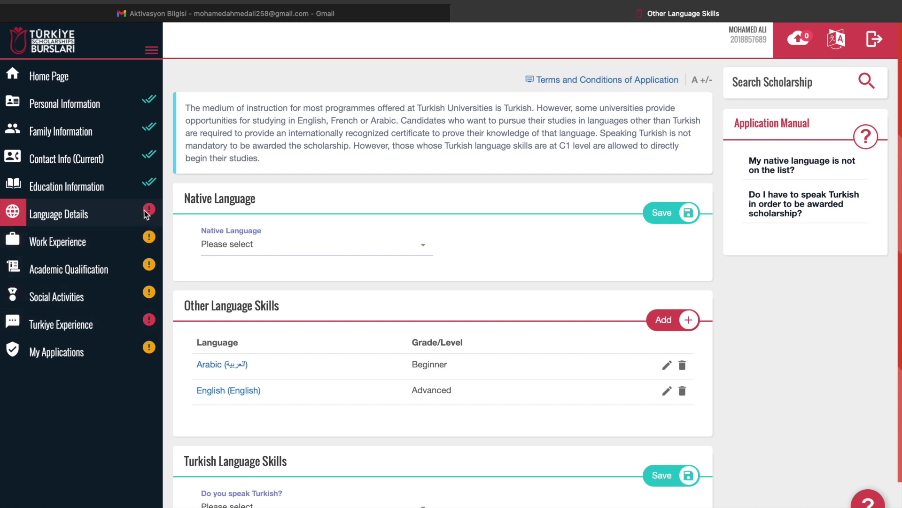
# Answer No to 'Do you speak Turkish?' and save the Turkish Language Skills section
pyautogui.click(20, 212)
pyautogui.scroll(-2, 532, 345)
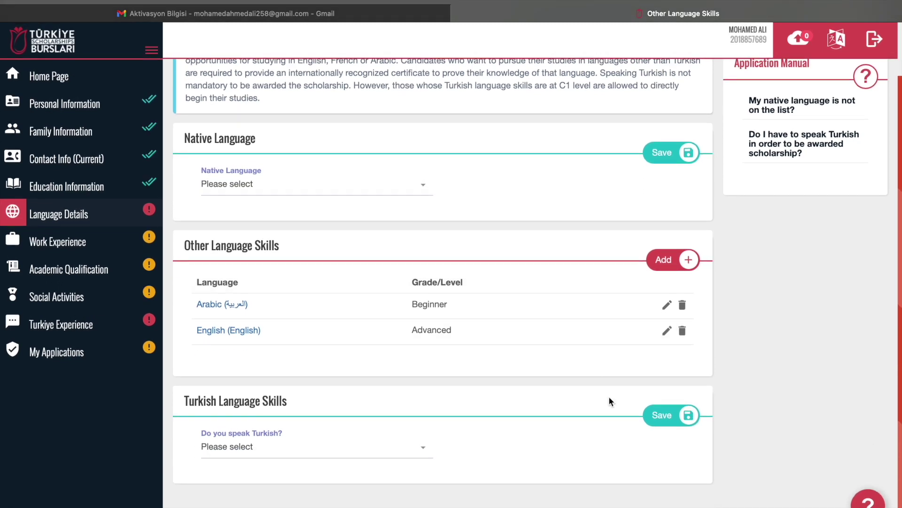
pyautogui.click(255, 456)
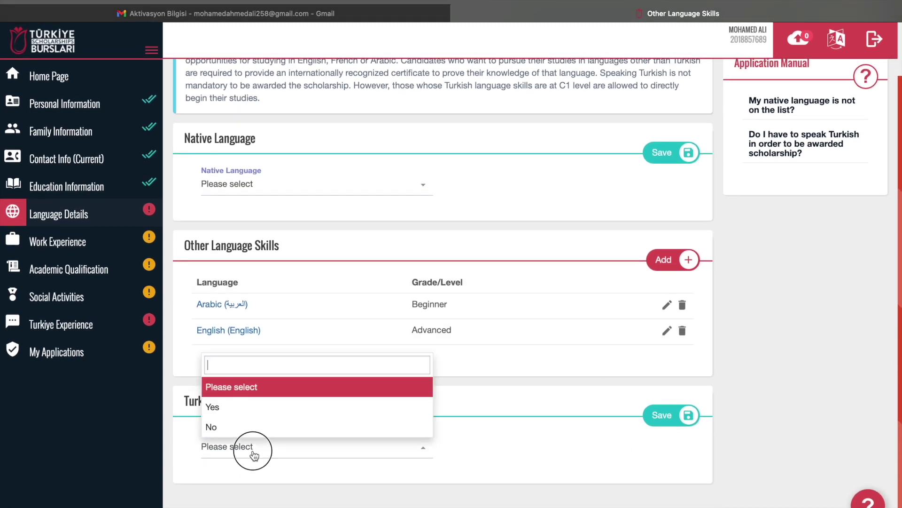
pyautogui.click(218, 409)
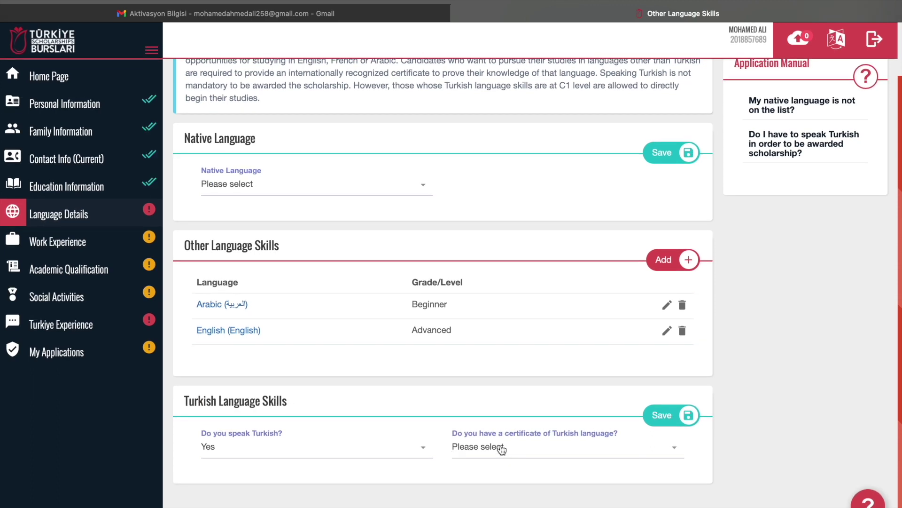
pyautogui.click(513, 452)
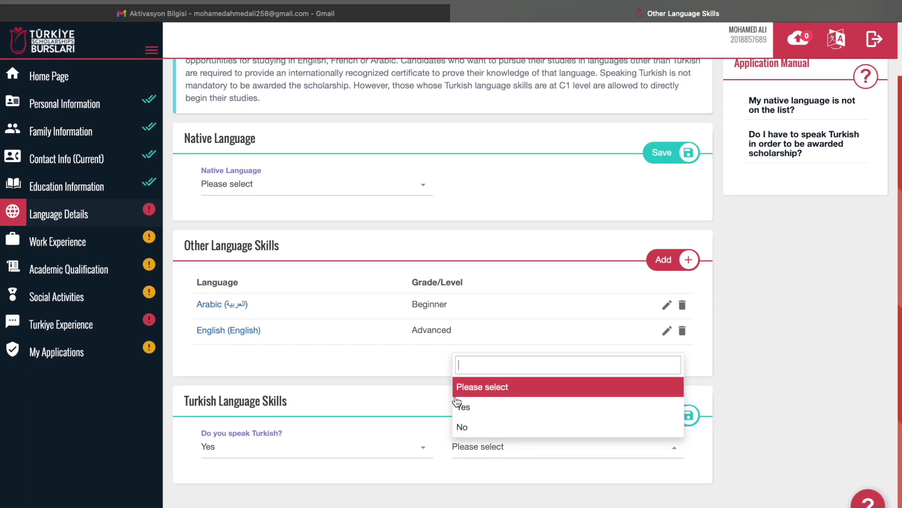
pyautogui.click(458, 468)
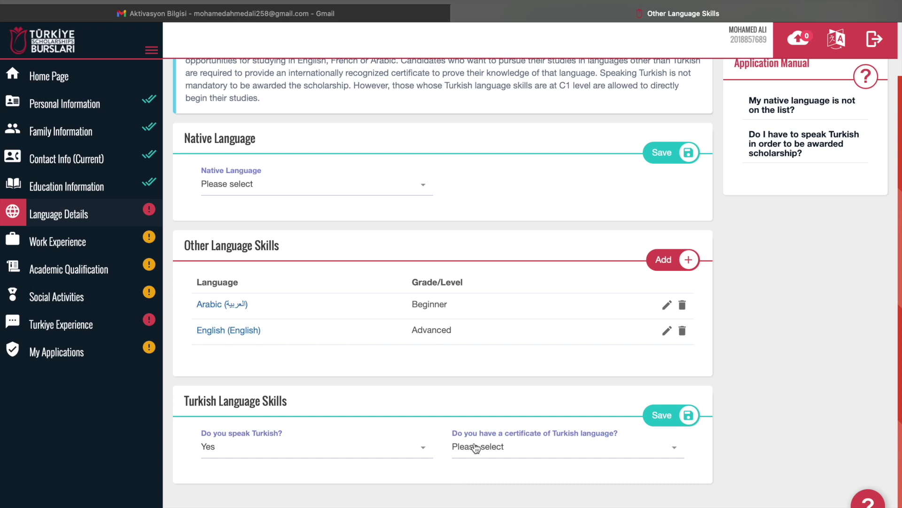
pyautogui.click(500, 447)
pyautogui.click(483, 403)
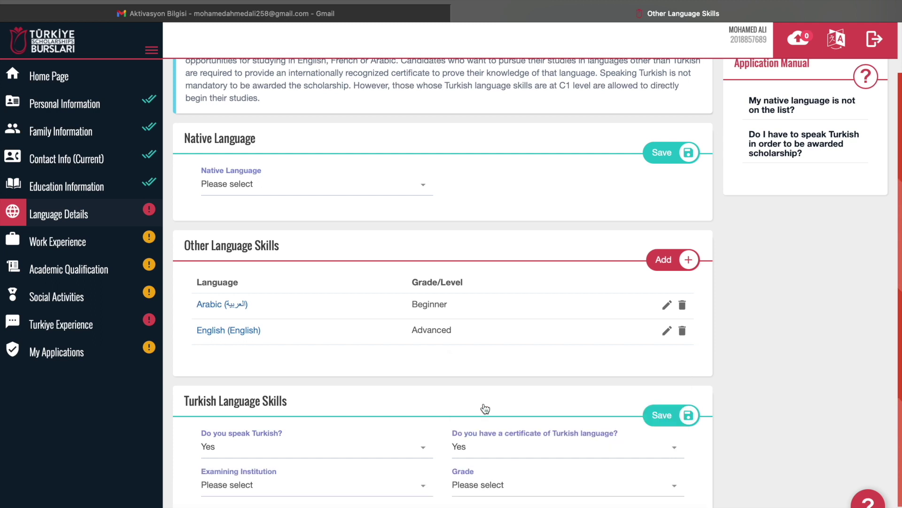
pyautogui.scroll(-1, 484, 405)
pyautogui.click(494, 412)
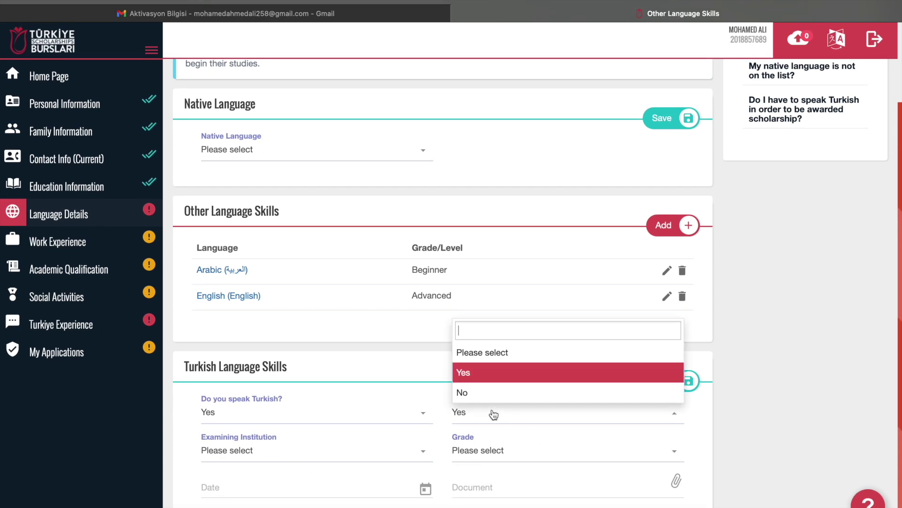
pyautogui.click(477, 401)
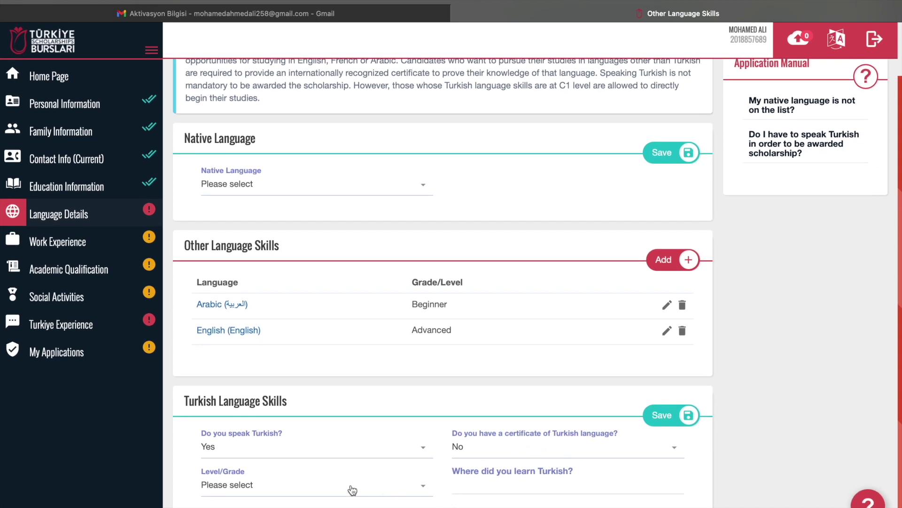
pyautogui.click(219, 452)
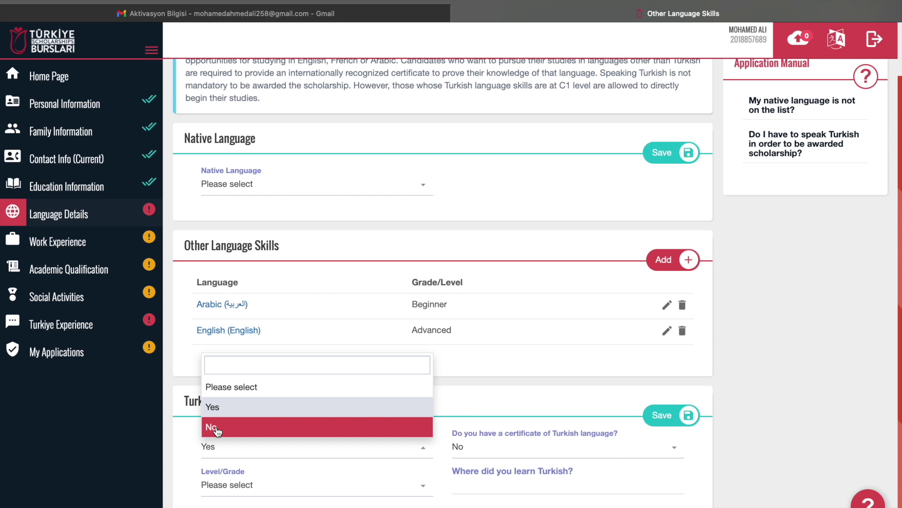
pyautogui.click(213, 427)
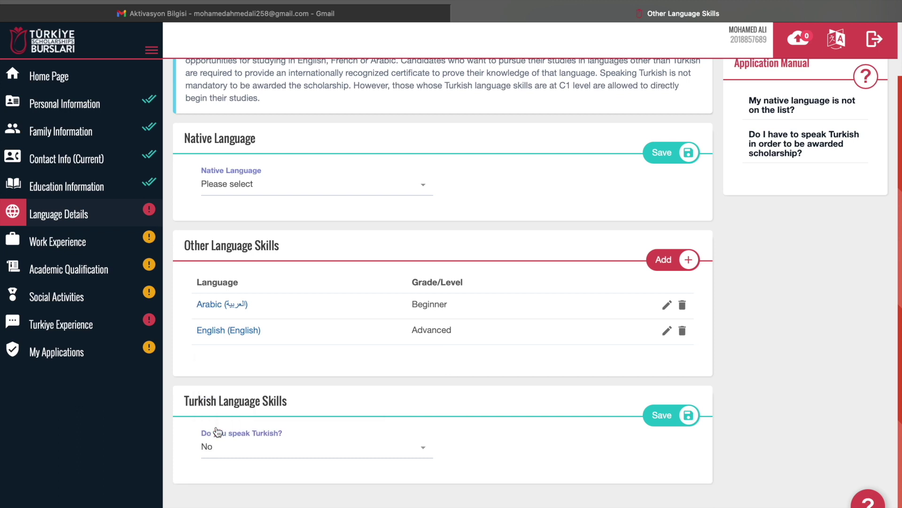
pyautogui.click(662, 418)
# Choose Somali in the Native Language dropdown and save it
pyautogui.click(295, 191)
pyautogui.write('soma')
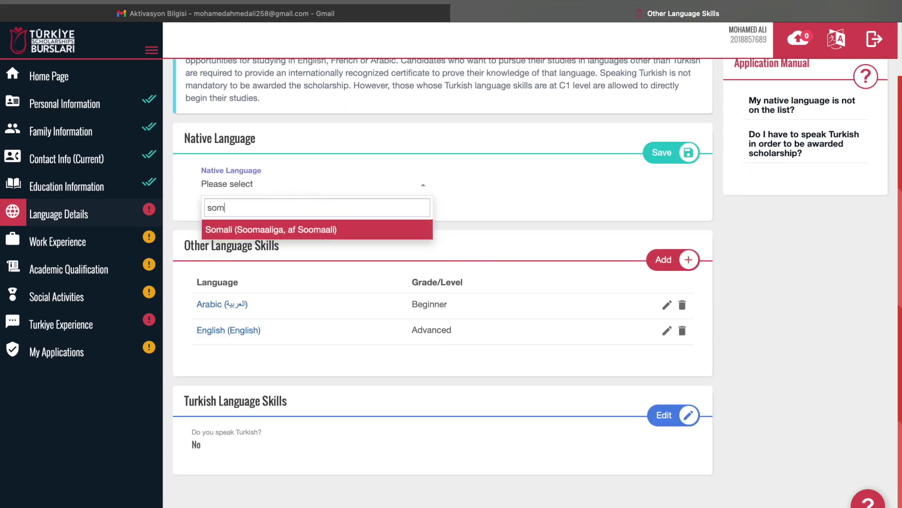
pyautogui.click(240, 234)
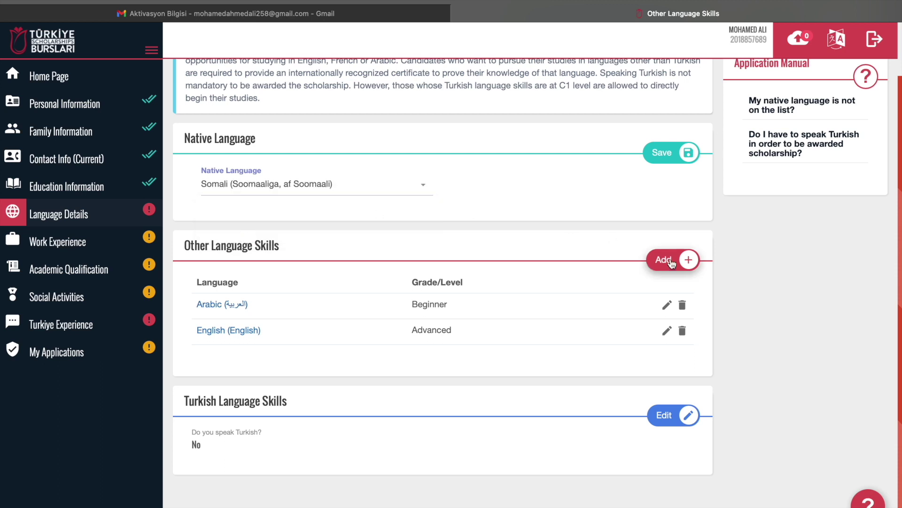
pyautogui.scroll(3, 804, 337)
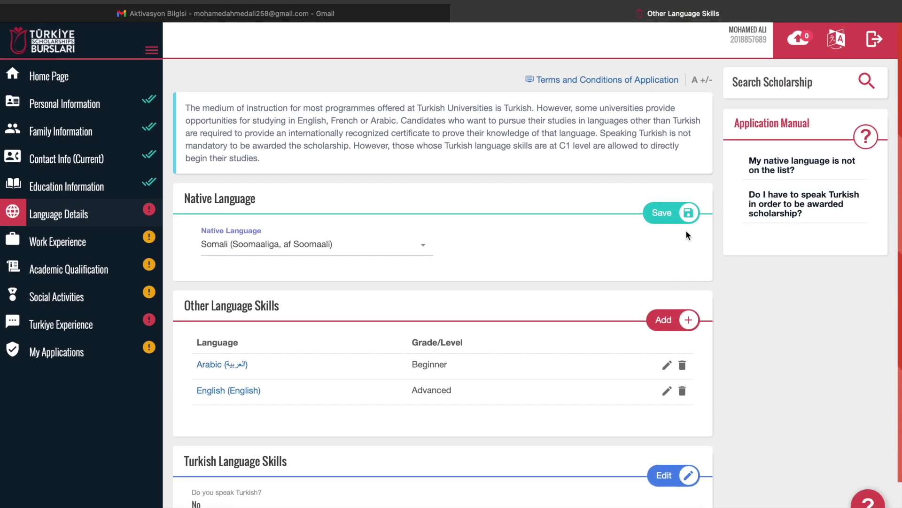
pyautogui.click(679, 217)
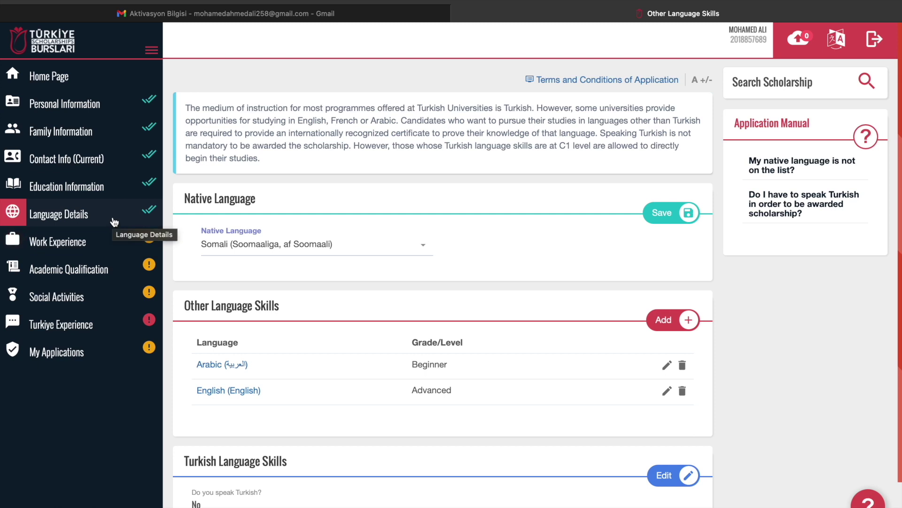
# Edit the Turkiye Experience form and select Social Media as the scholarship source
pyautogui.click(56, 296)
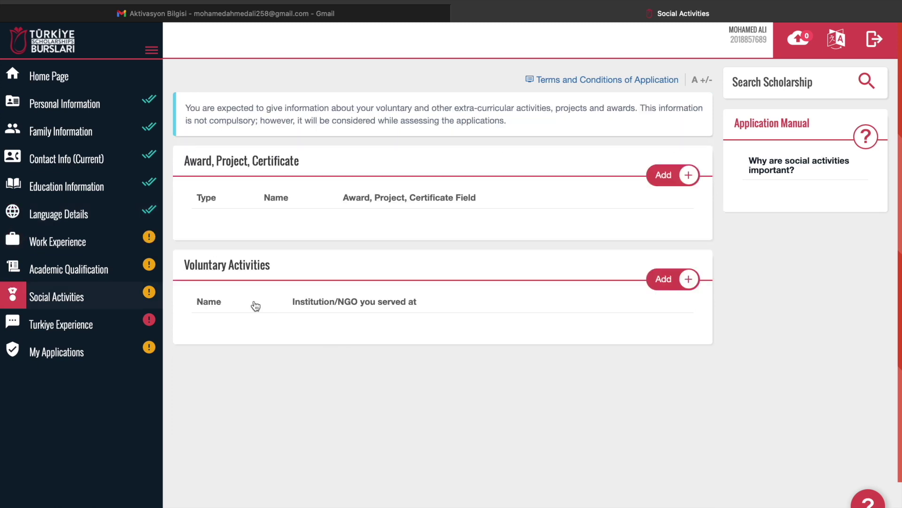
pyautogui.click(99, 326)
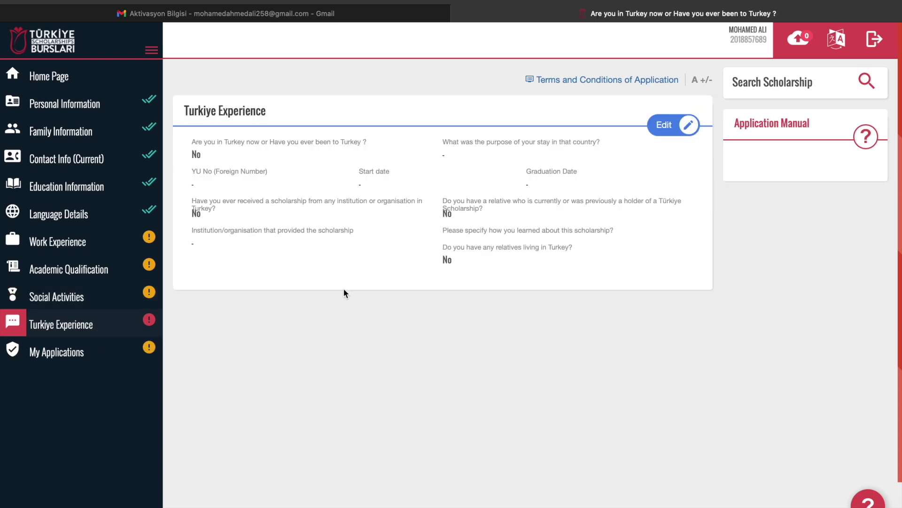
pyautogui.click(662, 125)
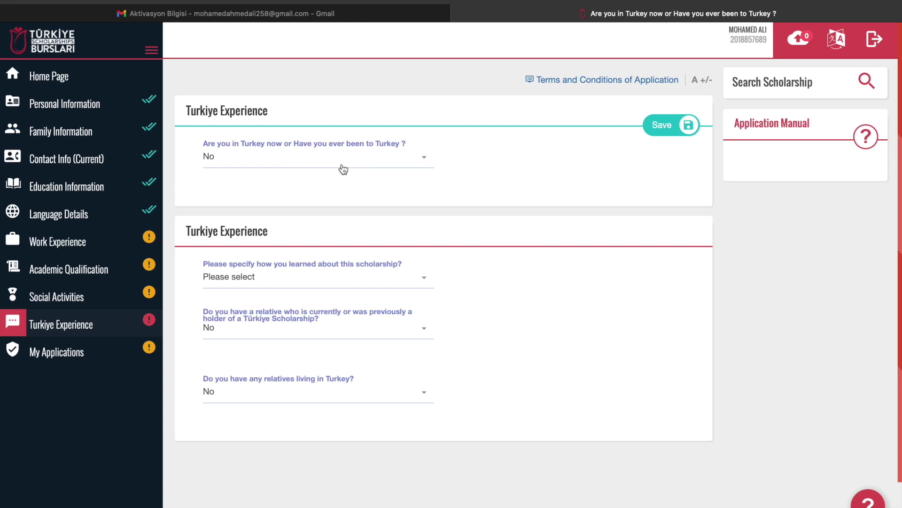
pyautogui.scroll(-1, 341, 170)
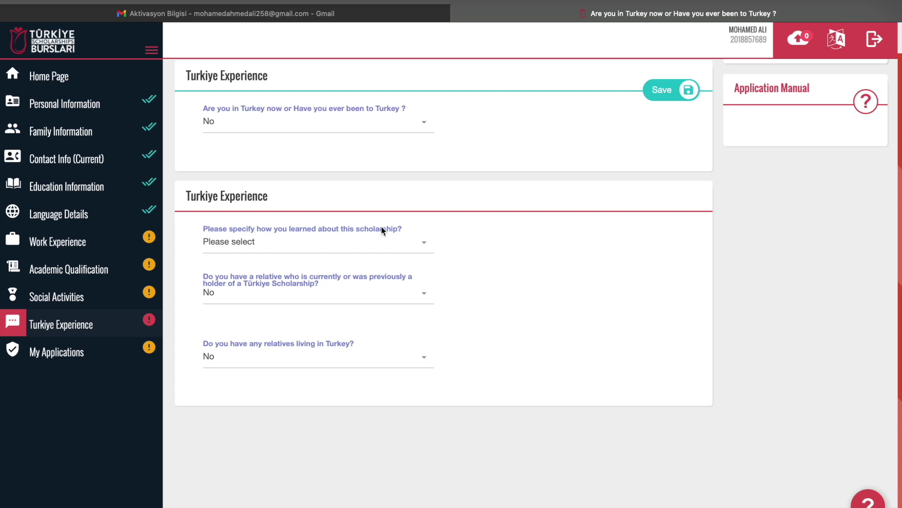
pyautogui.click(253, 249)
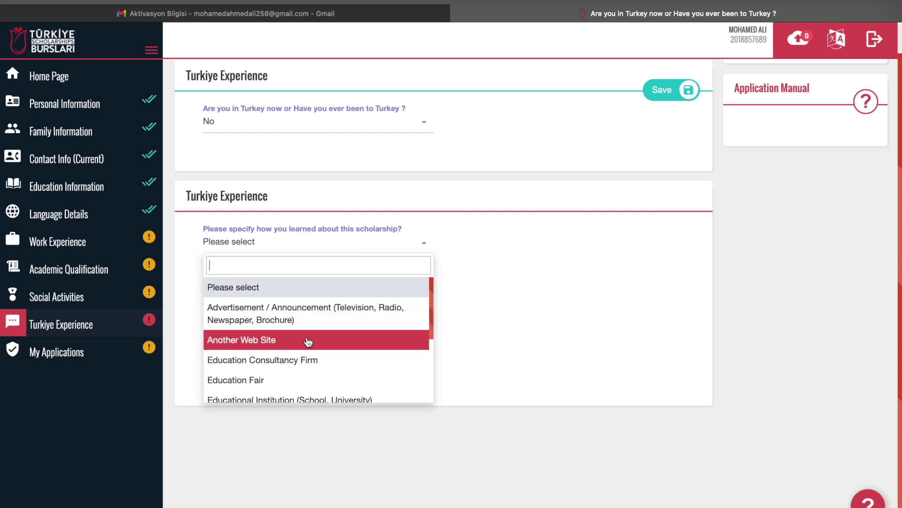
pyautogui.scroll(-5, 310, 368)
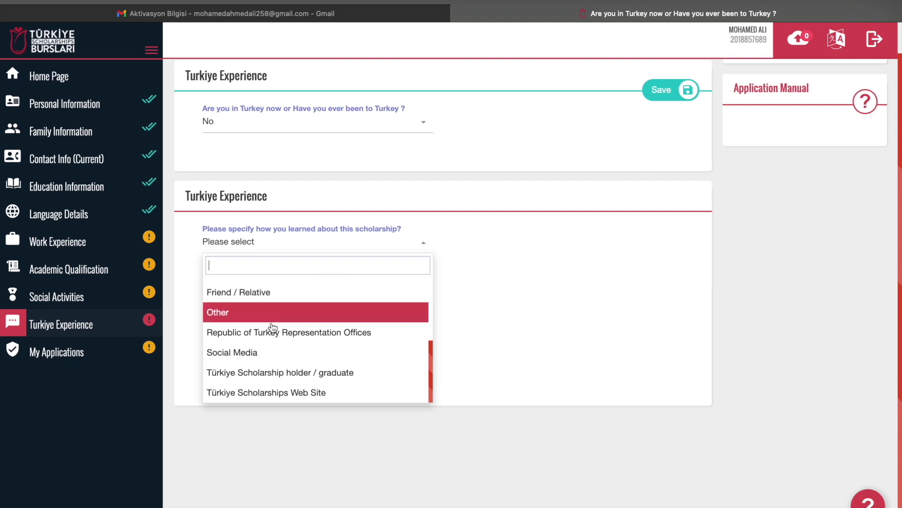
pyautogui.click(261, 352)
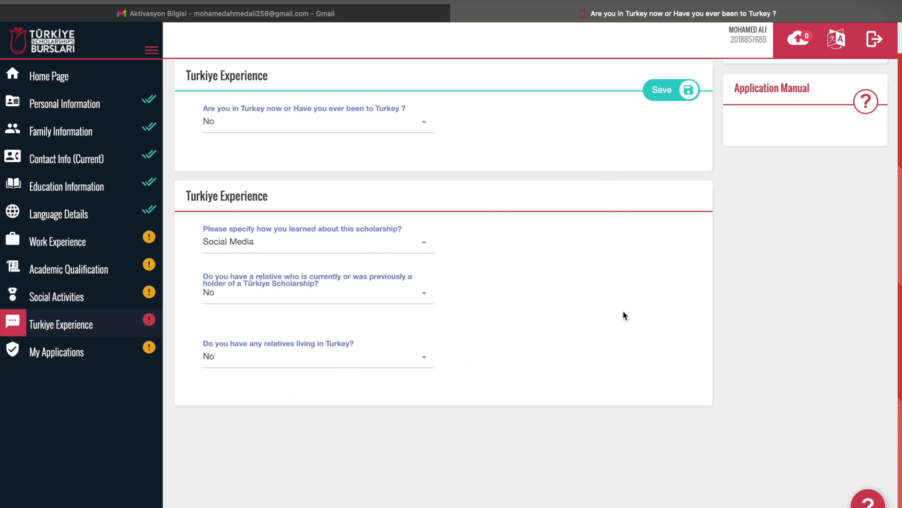
pyautogui.scroll(2, 623, 311)
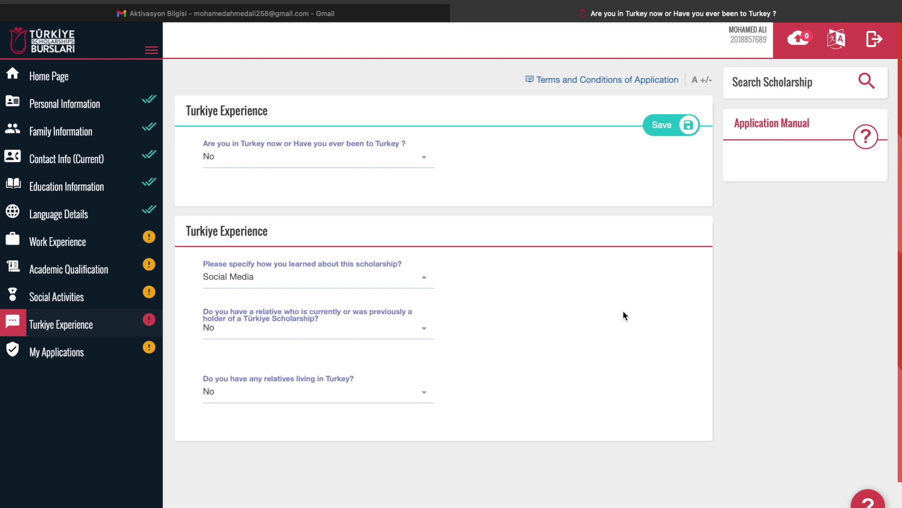
# Save the Turkiye Experience answers and list the Home Page's Bachelor's Degree programmes
pyautogui.click(678, 122)
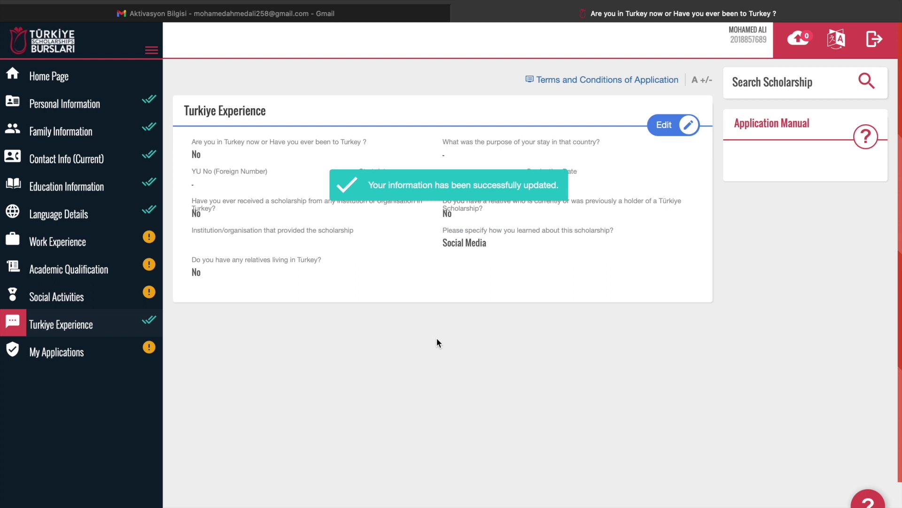
pyautogui.click(19, 81)
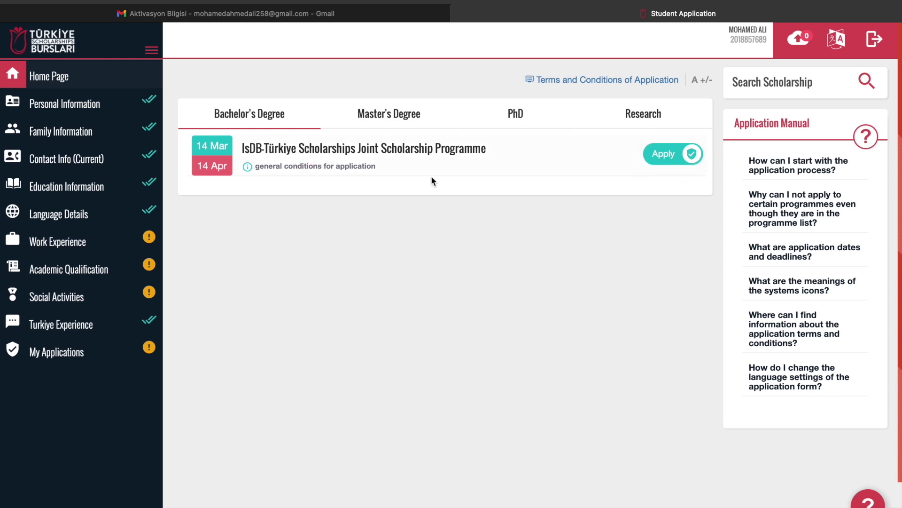
pyautogui.click(395, 112)
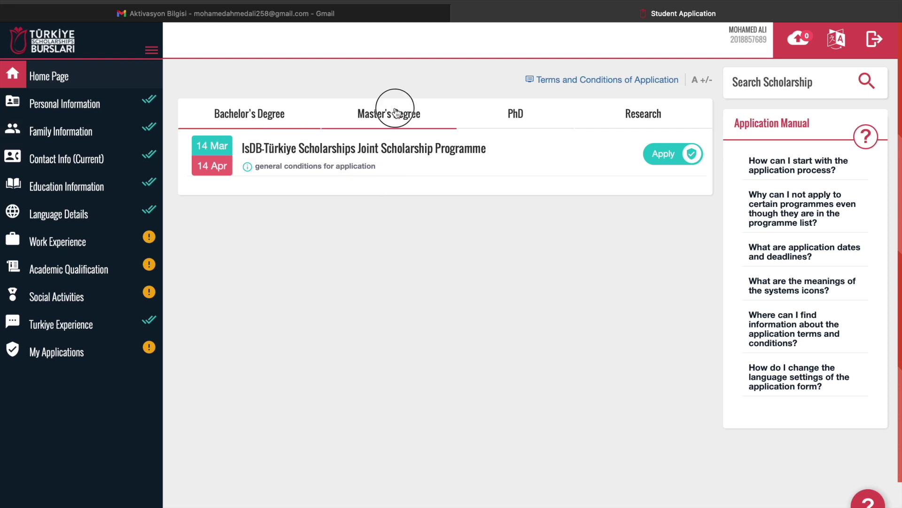
pyautogui.click(517, 114)
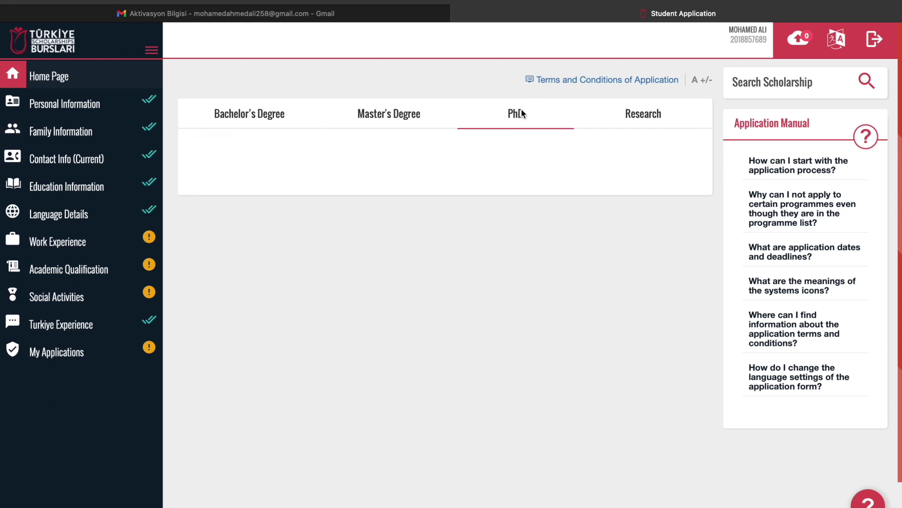
pyautogui.click(644, 121)
pyautogui.click(390, 113)
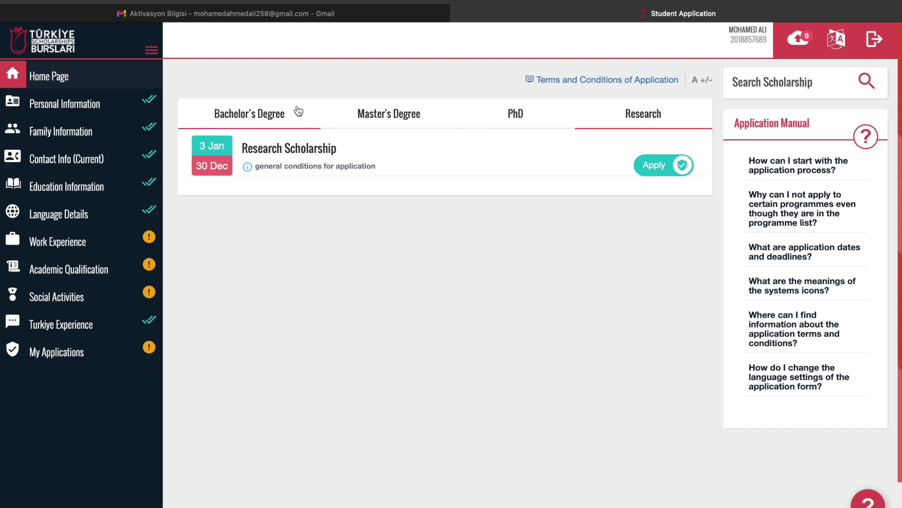
pyautogui.click(282, 118)
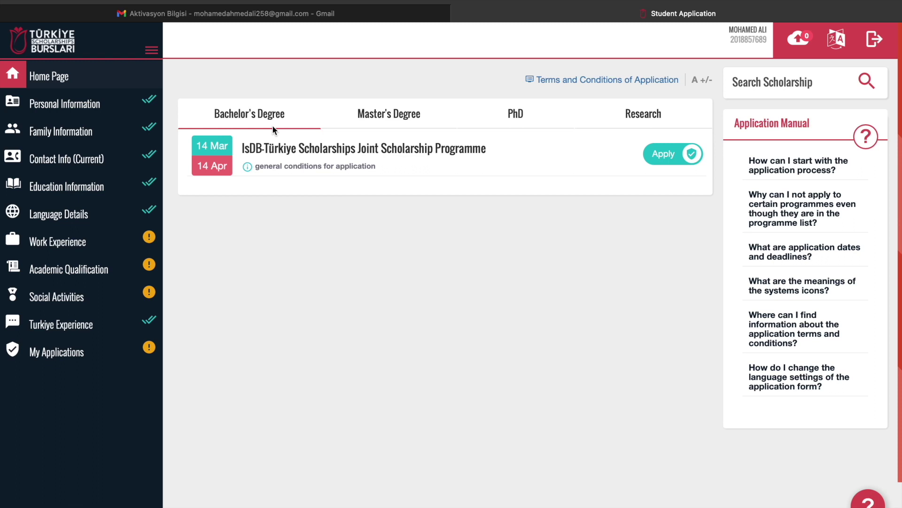
# Apply to the IsDB-Türkiye Joint Scholarship Programme and accept and save all application conditions
pyautogui.click(679, 160)
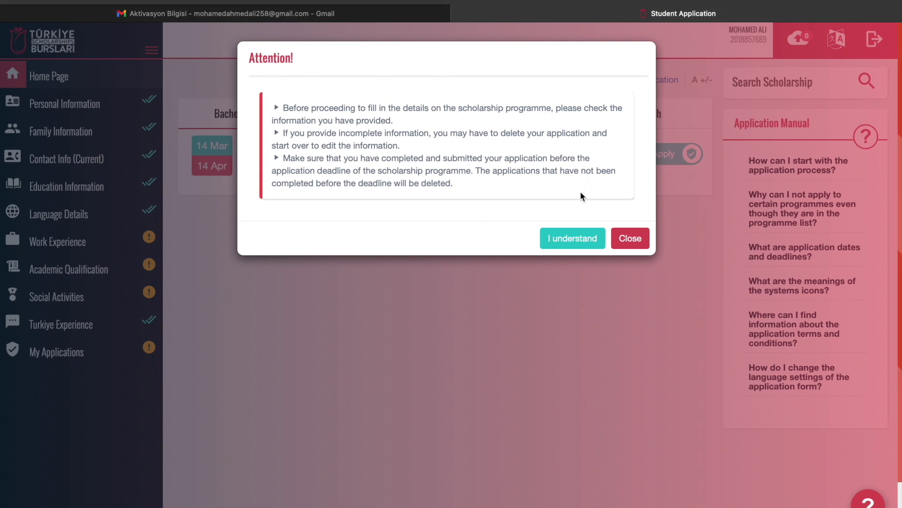
pyautogui.click(570, 241)
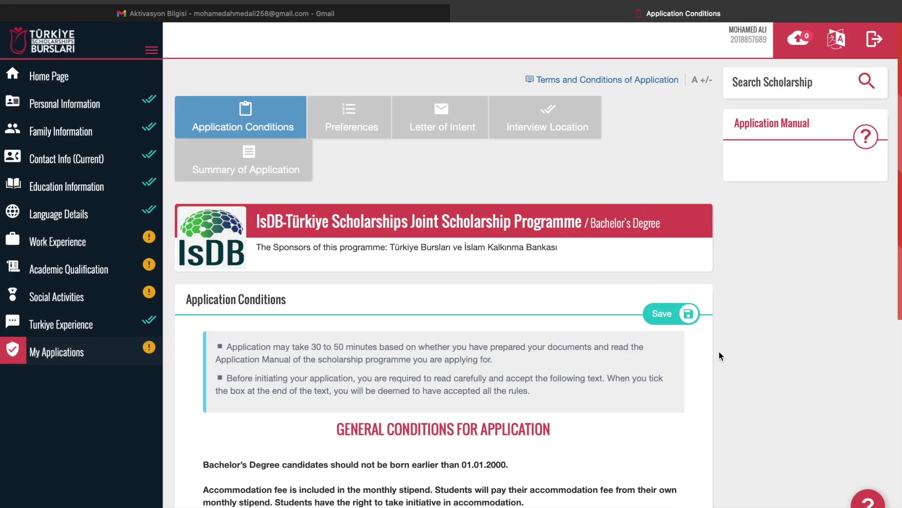
pyautogui.scroll(-10, 719, 356)
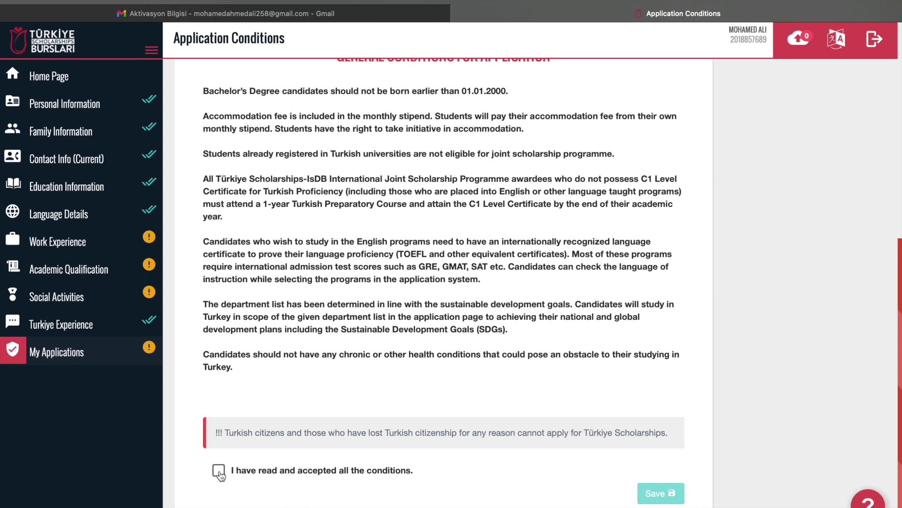
pyautogui.click(219, 471)
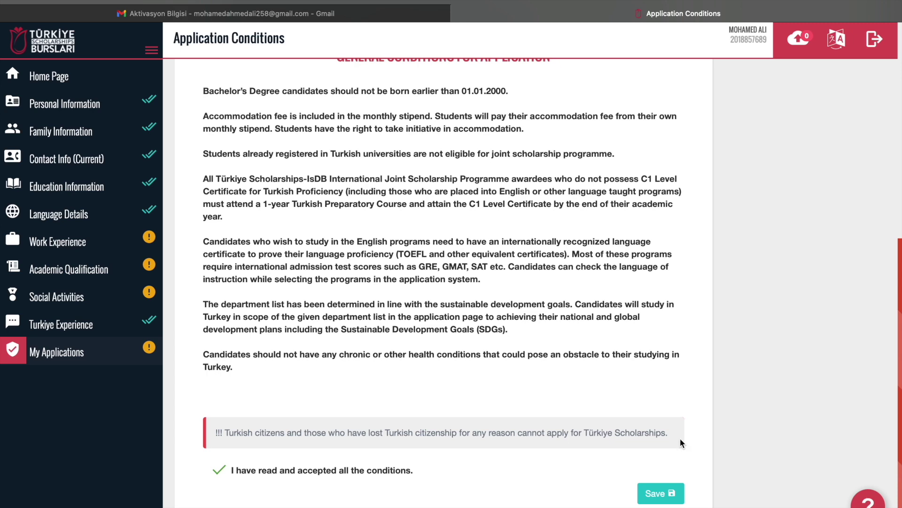
pyautogui.click(659, 493)
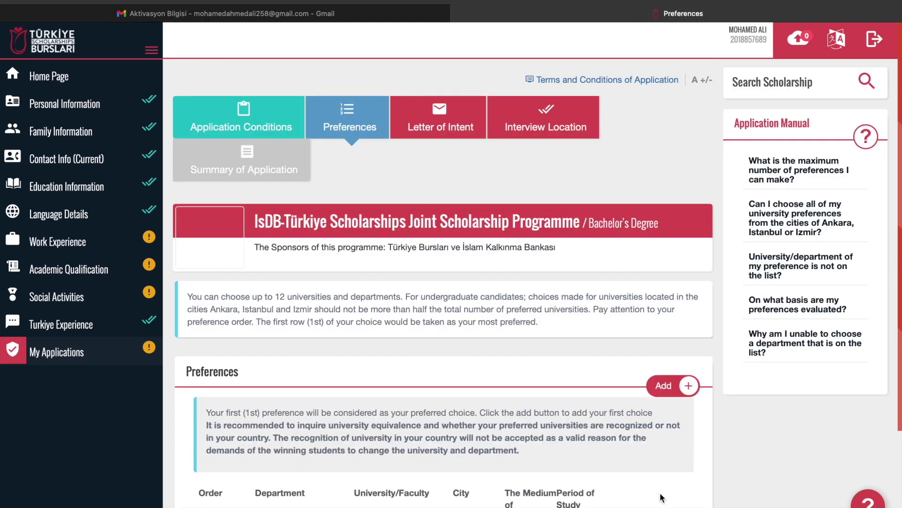
# Scroll through the empty Preferences table, which allows up to 12 university and department choices
pyautogui.scroll(-3, 585, 373)
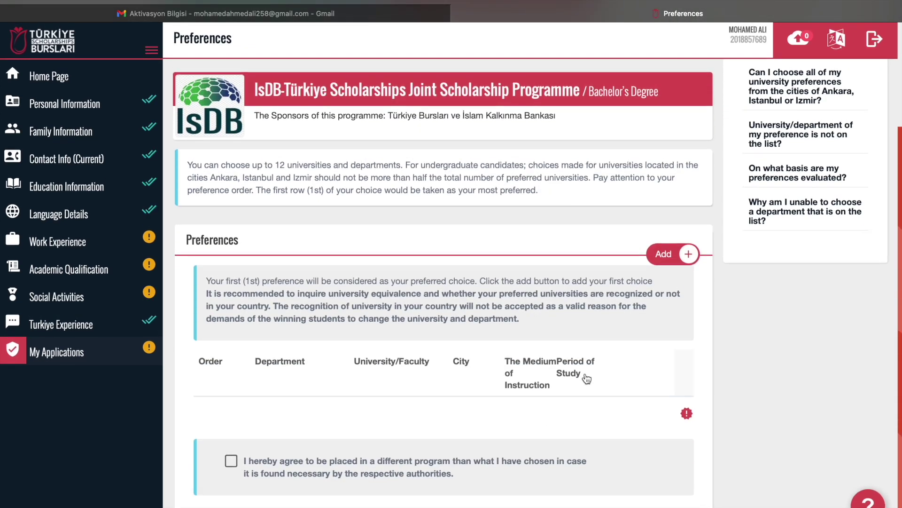
pyautogui.scroll(3, 587, 376)
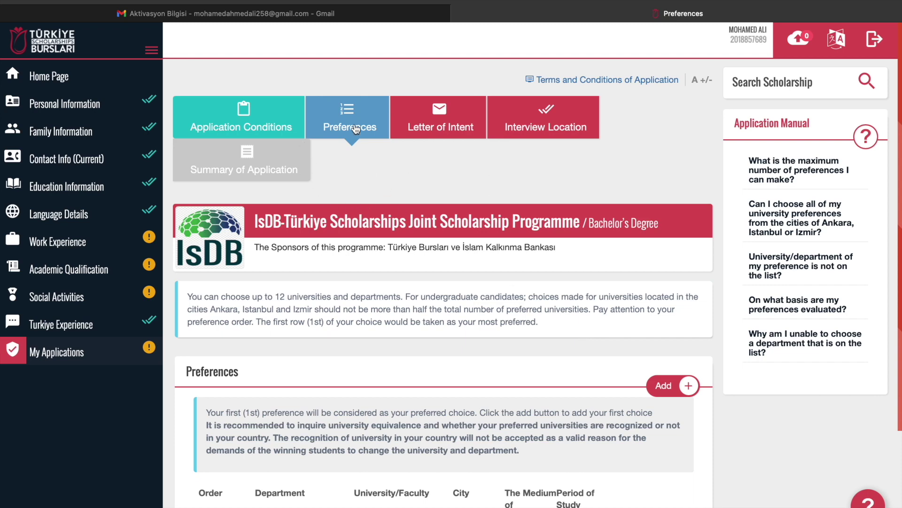
pyautogui.scroll(-3, 505, 298)
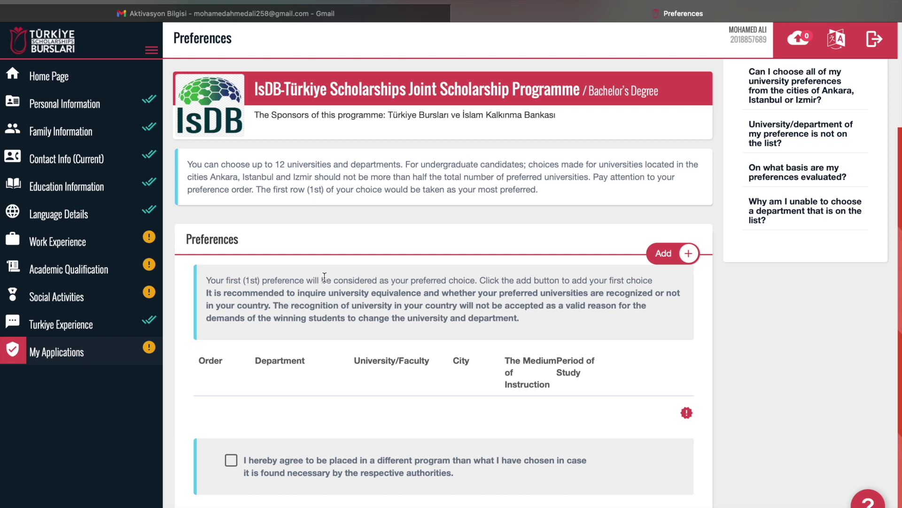
pyautogui.scroll(1, 416, 193)
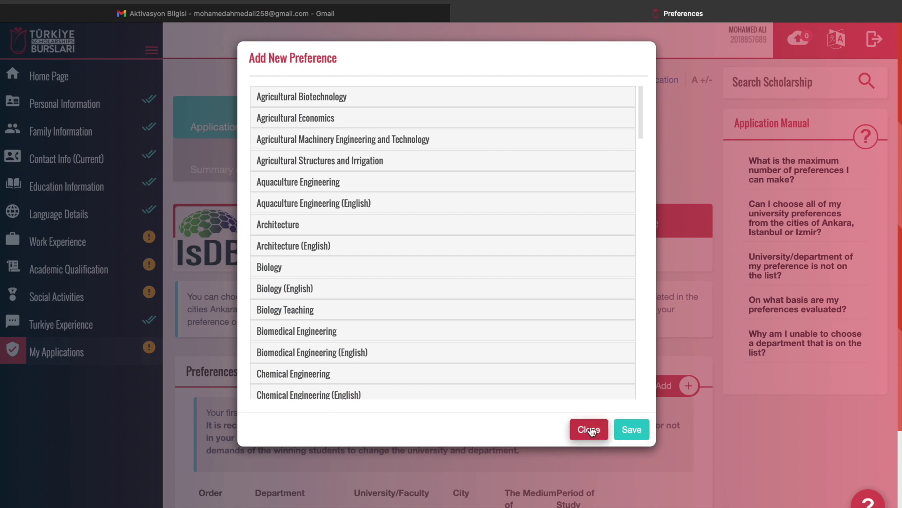
# Open the Add New Preference form and scroll the department list down to Economics
pyautogui.click(590, 430)
pyautogui.click(672, 386)
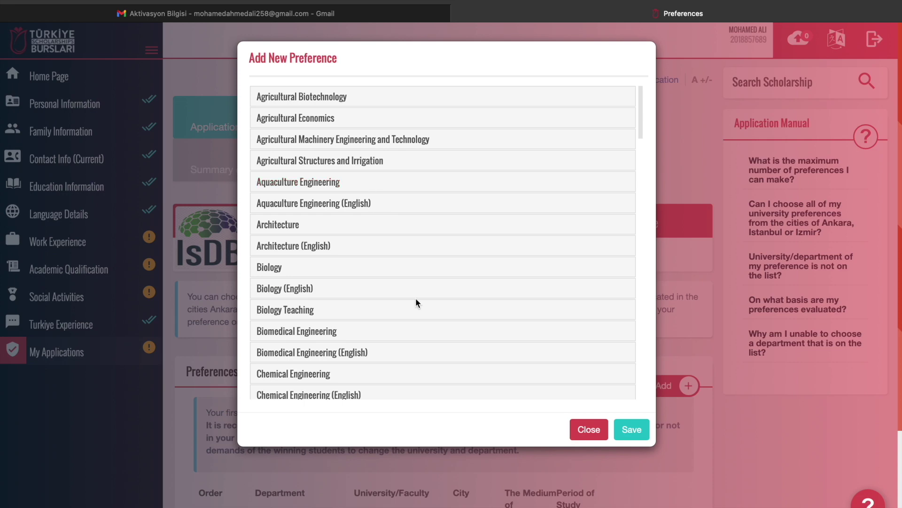
pyautogui.scroll(-7, 416, 302)
pyautogui.scroll(-3, 416, 303)
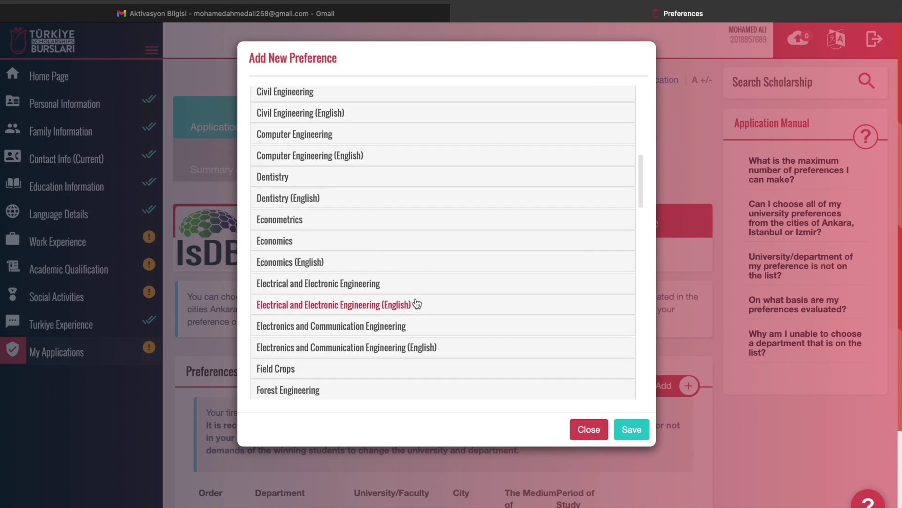
pyautogui.click(524, 451)
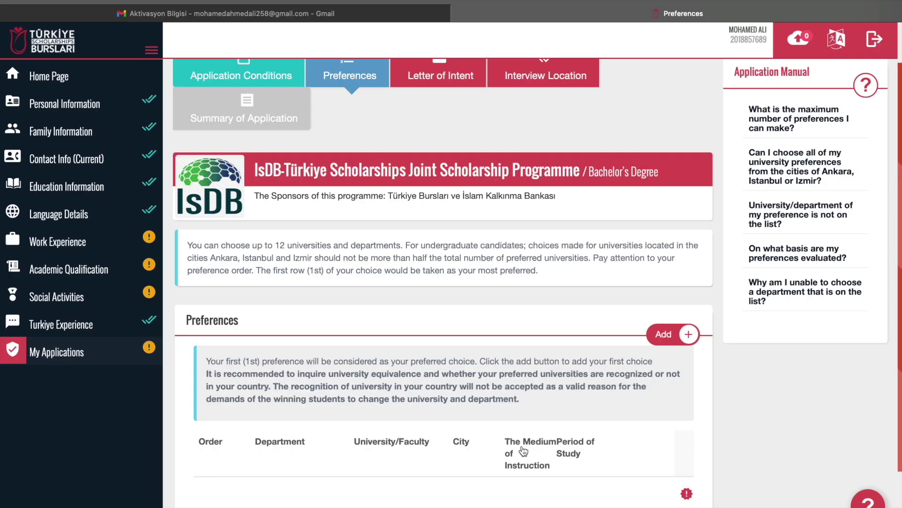
pyautogui.click(675, 340)
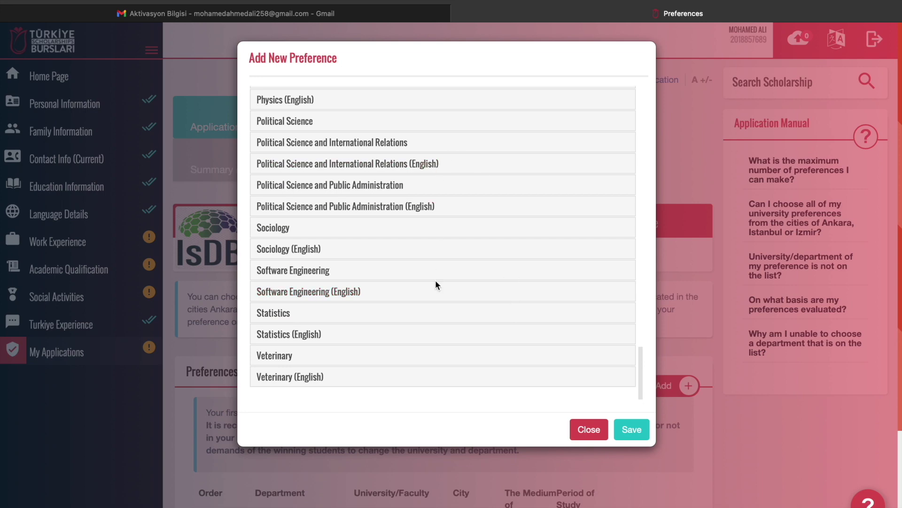
pyautogui.scroll(20, 436, 281)
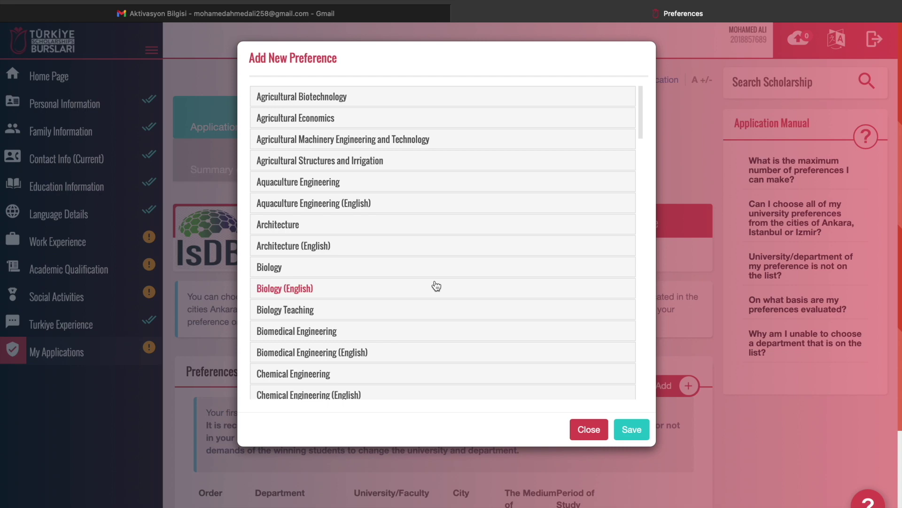
pyautogui.scroll(-7, 436, 285)
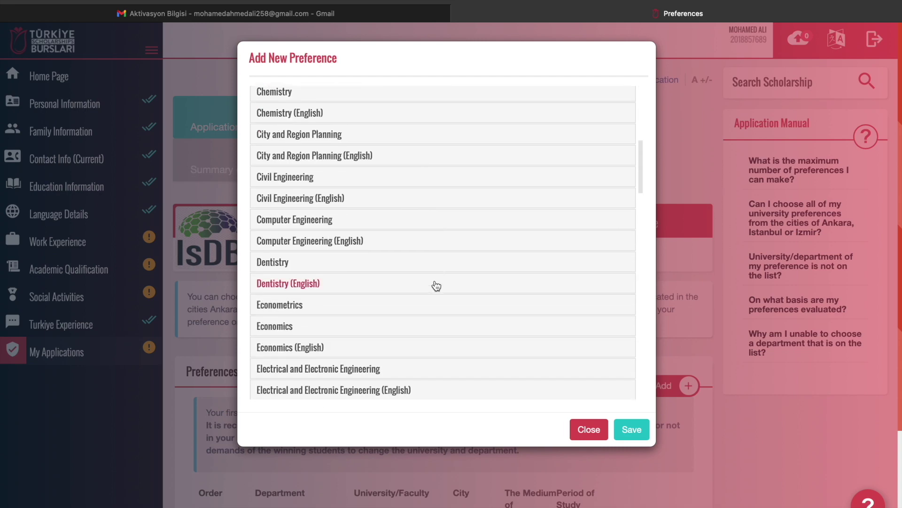
pyautogui.scroll(-3, 436, 285)
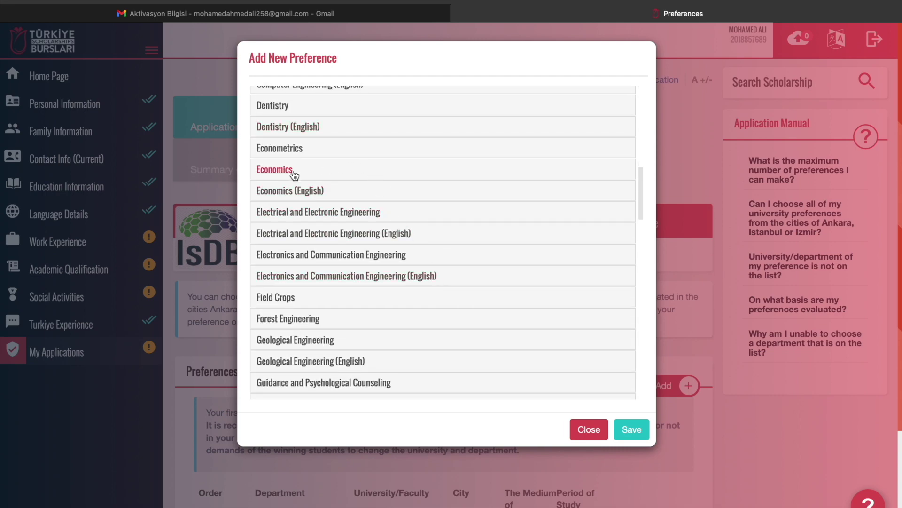
# Expand Economics and browse the list of universities offering it
pyautogui.click(294, 171)
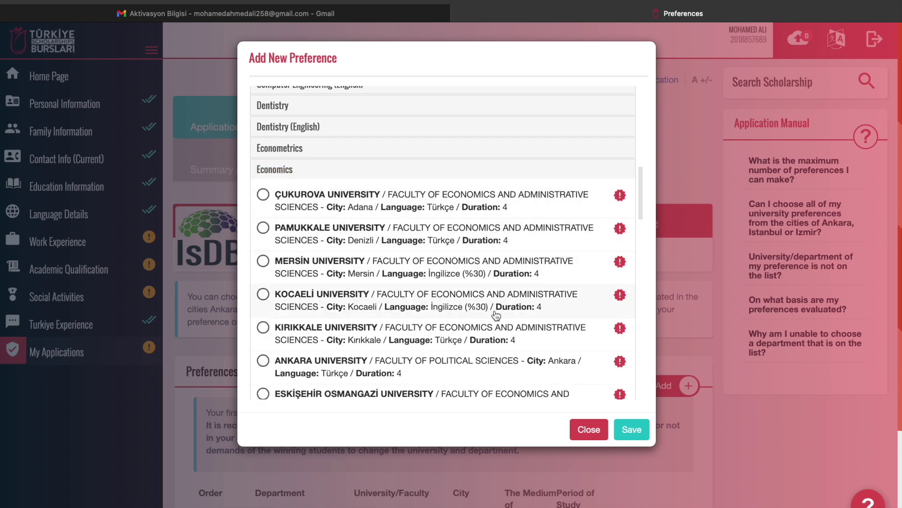
pyautogui.scroll(-20, 472, 319)
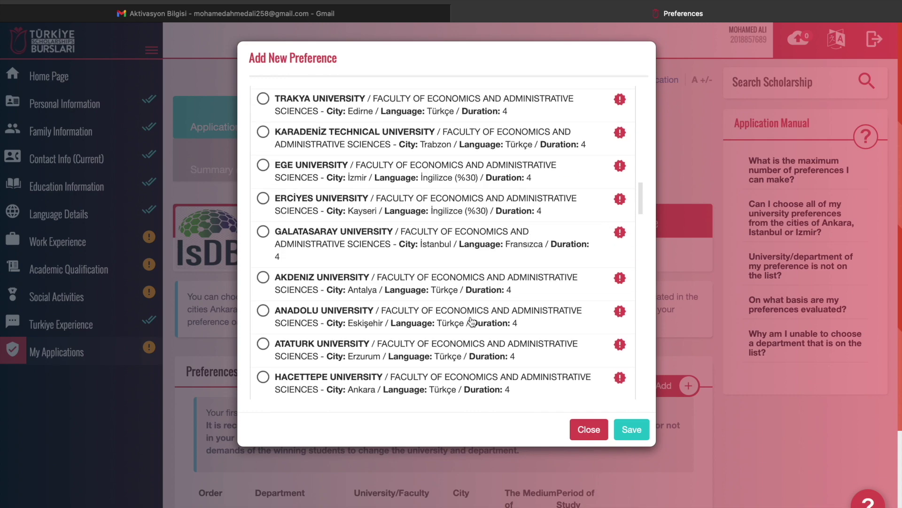
pyautogui.scroll(-10, 471, 321)
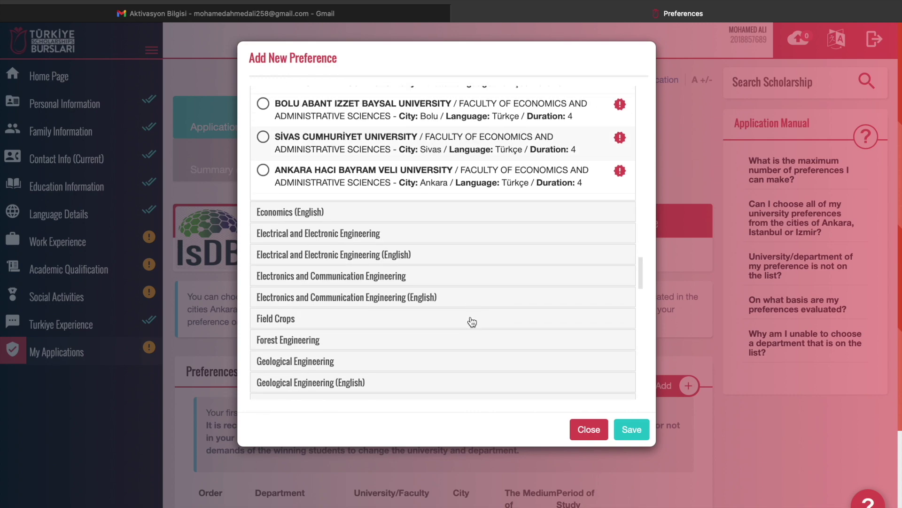
pyautogui.scroll(11, 471, 320)
pyautogui.scroll(6, 472, 321)
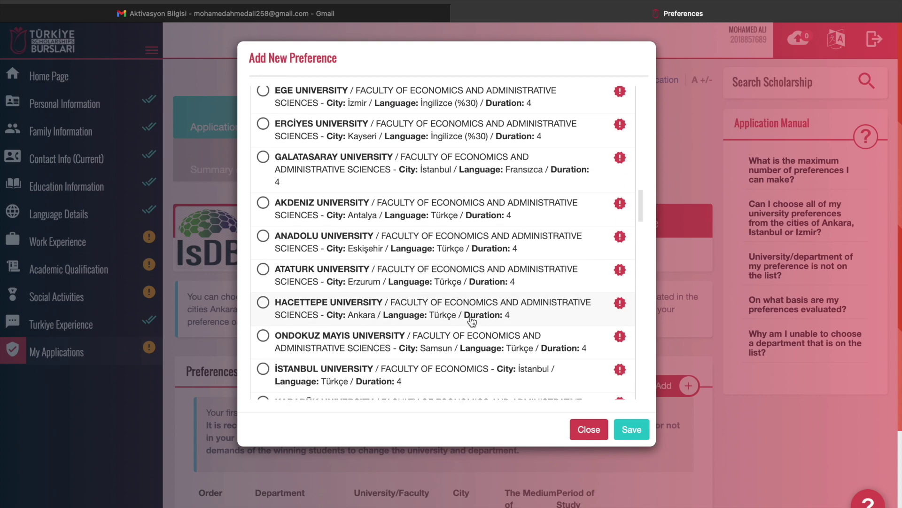
pyautogui.scroll(10, 471, 322)
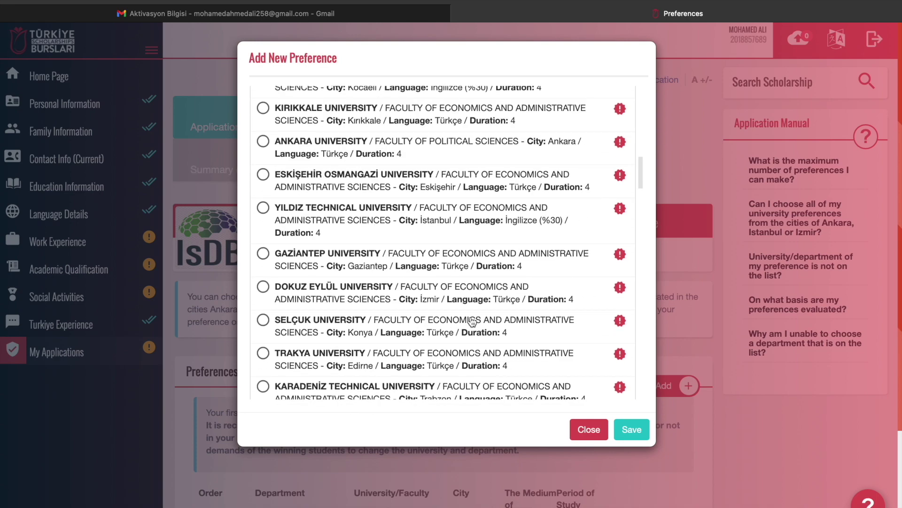
pyautogui.scroll(5, 472, 321)
pyautogui.scroll(-4, 472, 321)
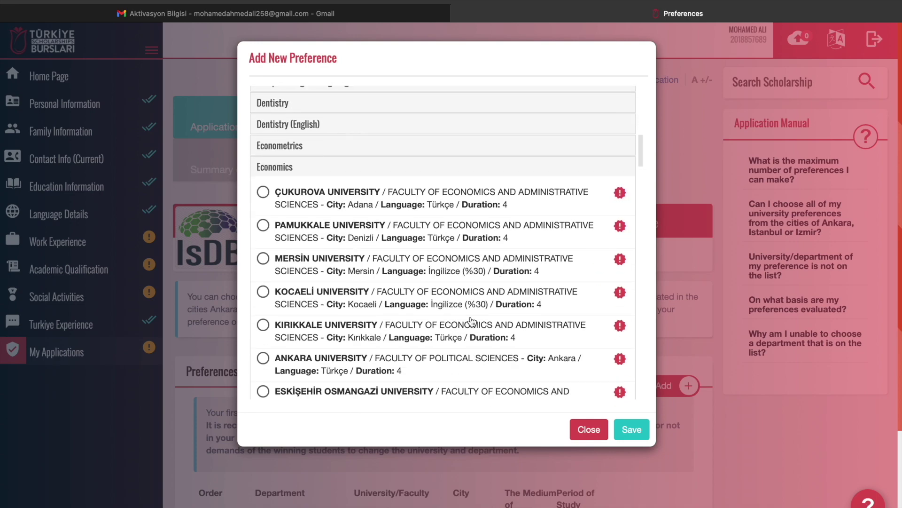
pyautogui.scroll(4, 472, 321)
pyautogui.scroll(-4, 471, 321)
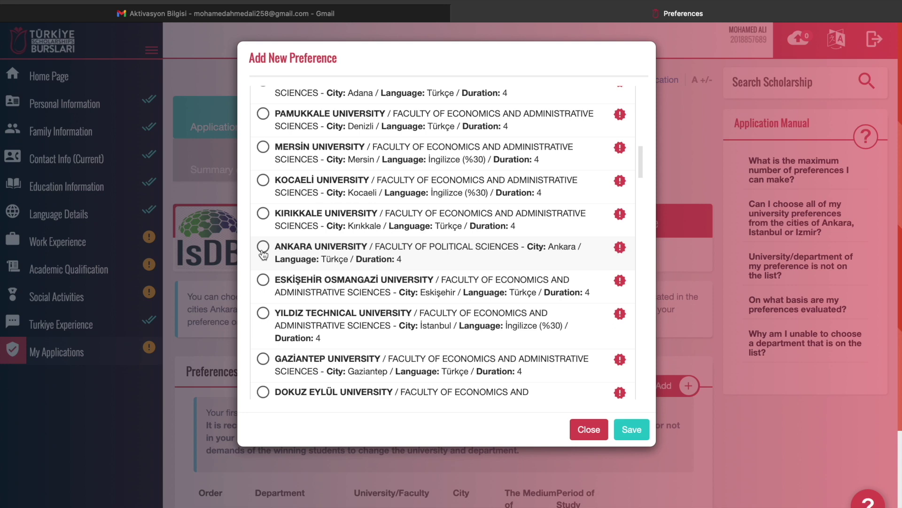
pyautogui.scroll(-6, 263, 255)
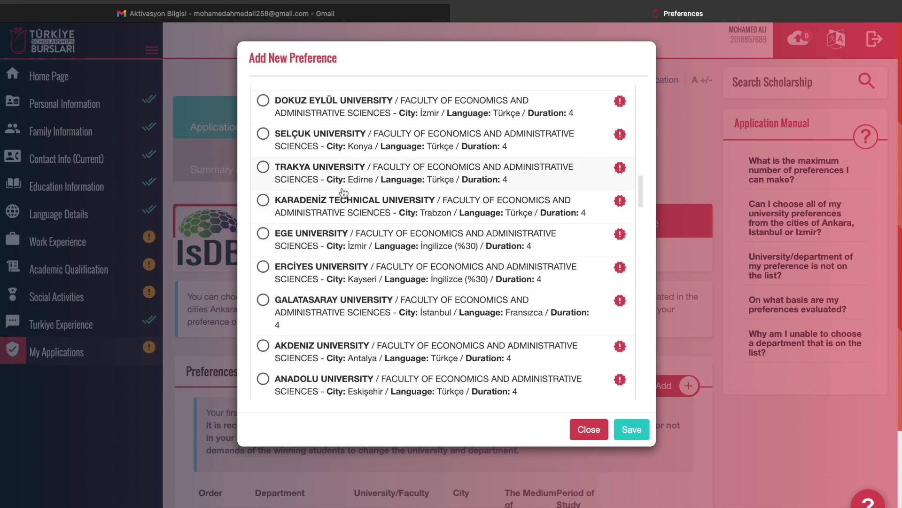
pyautogui.scroll(10, 343, 191)
pyautogui.scroll(-11, 344, 192)
pyautogui.scroll(2, 343, 191)
pyautogui.scroll(-7, 344, 192)
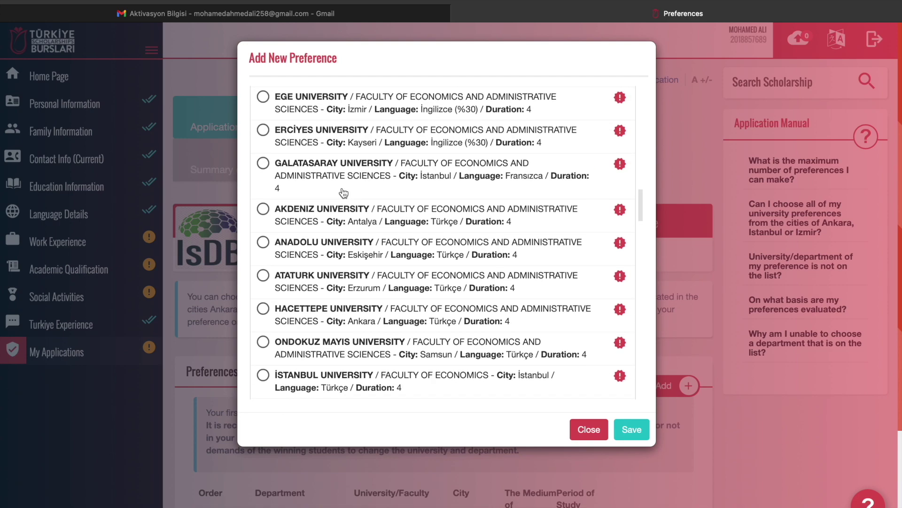
pyautogui.scroll(-5, 343, 192)
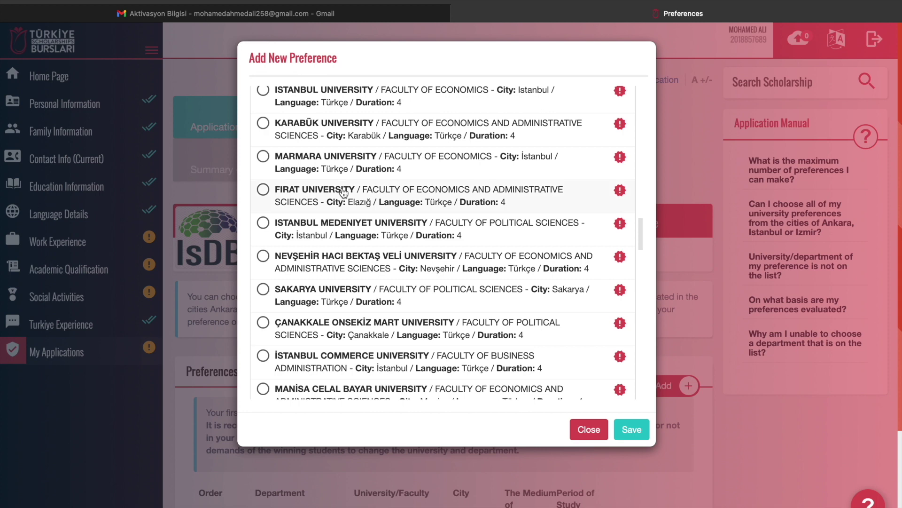
pyautogui.scroll(13, 345, 190)
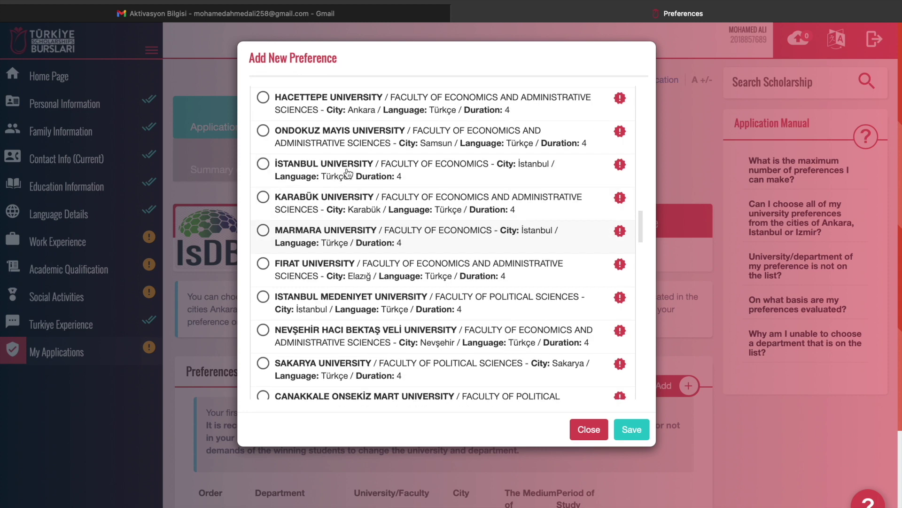
pyautogui.scroll(1, 348, 173)
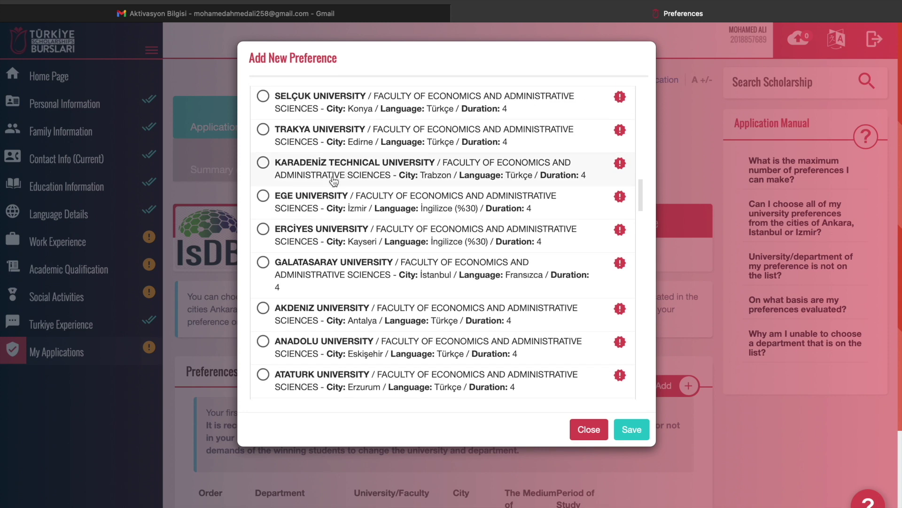
# Save Ege University's Economics (İzmir, İngilizce %30) as preference 1 and begin another preference
pyautogui.click(263, 197)
pyautogui.click(636, 432)
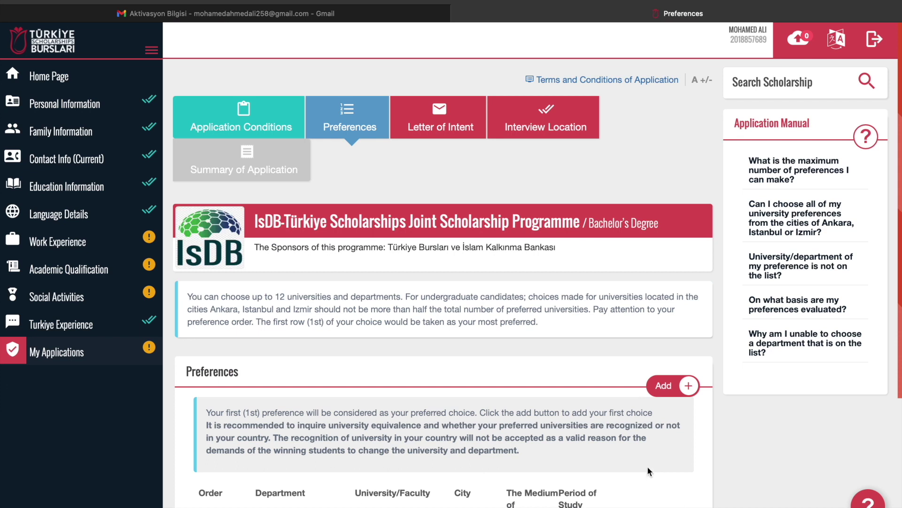
pyautogui.scroll(-2, 648, 446)
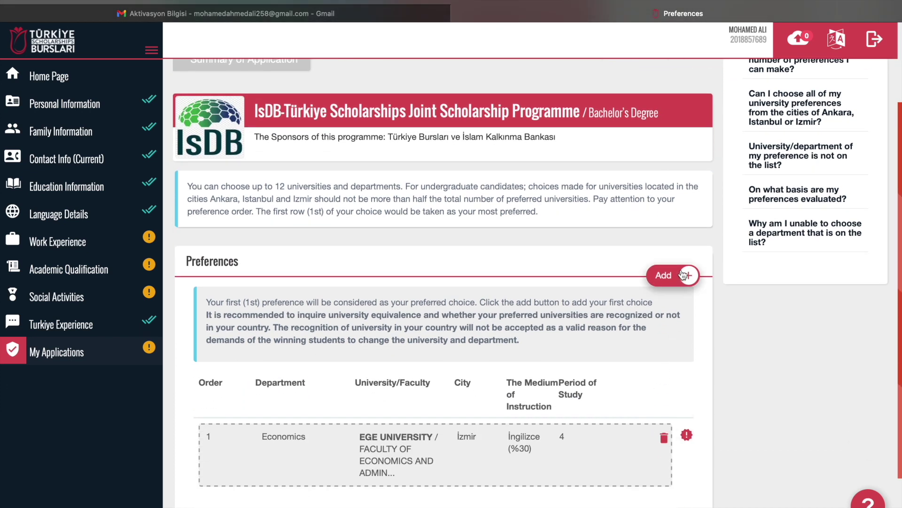
pyautogui.moveTo(427, 427); pyautogui.dragTo(494, 450)
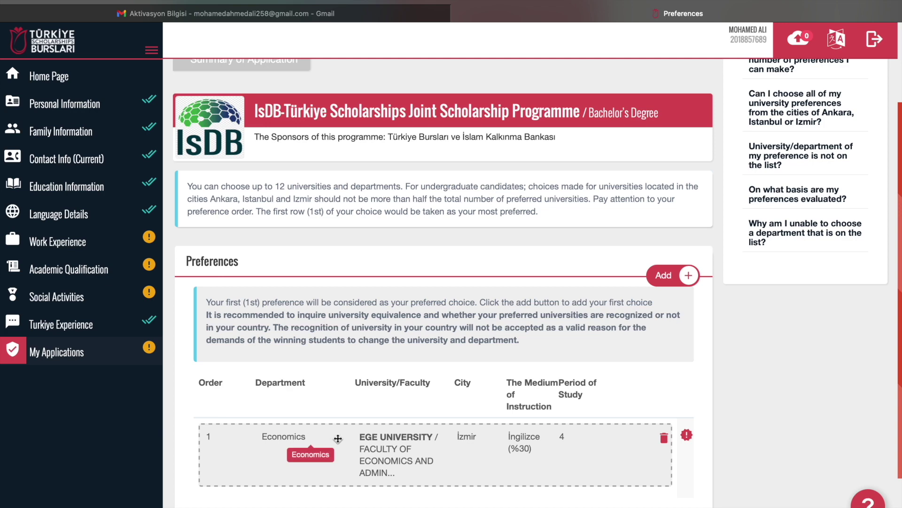
pyautogui.click(687, 276)
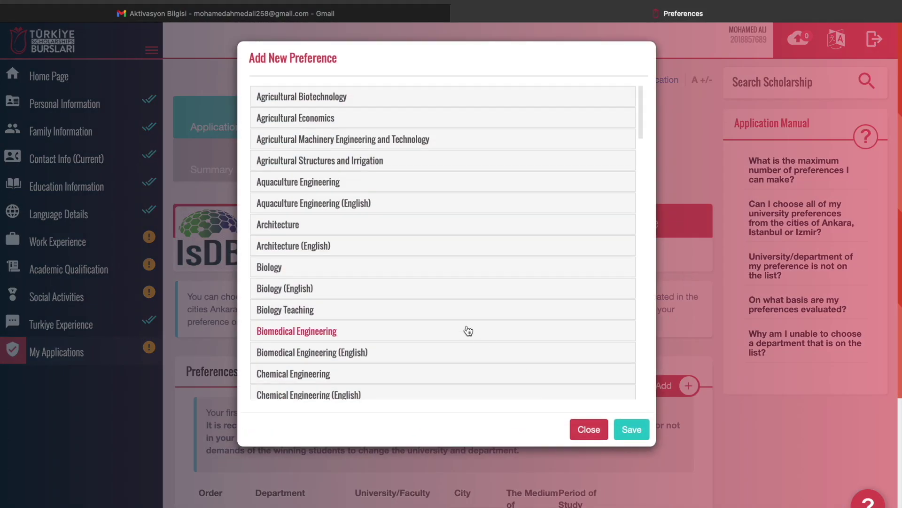
# List the Economics universities and review Akdeniz University's special requirements
pyautogui.scroll(-8, 466, 331)
pyautogui.scroll(-3, 467, 329)
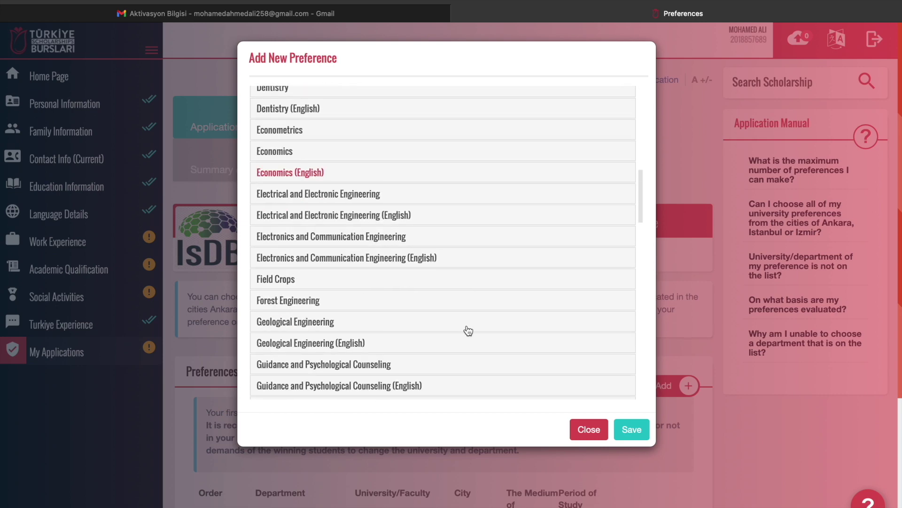
pyautogui.click(437, 172)
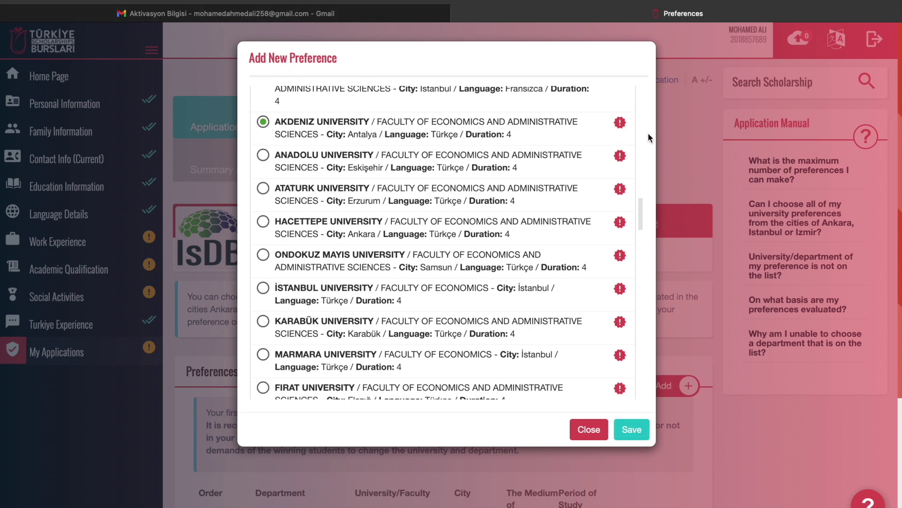
pyautogui.click(620, 123)
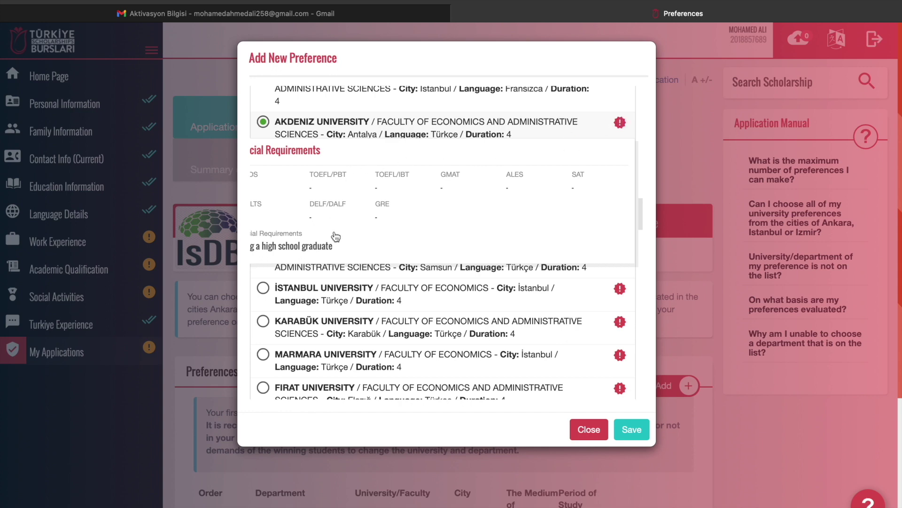
pyautogui.scroll(-2, 389, 218)
pyautogui.scroll(4, 390, 218)
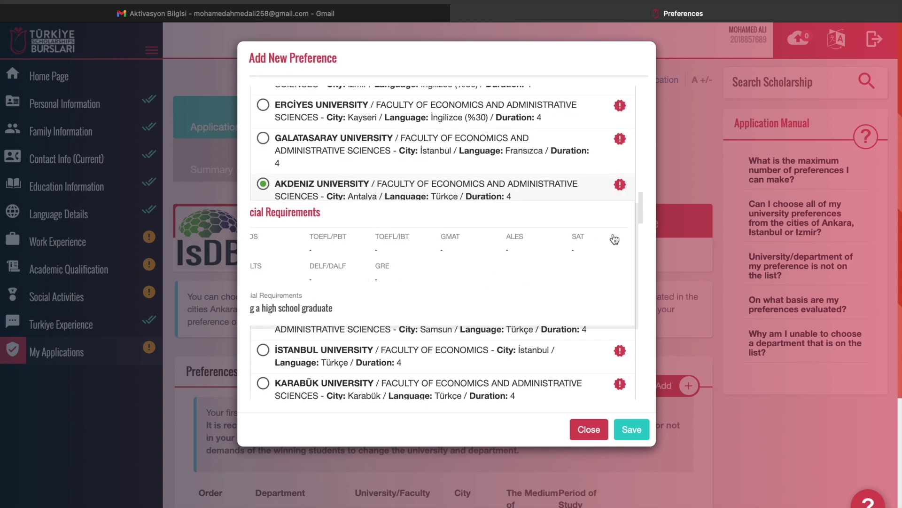
pyautogui.click(620, 188)
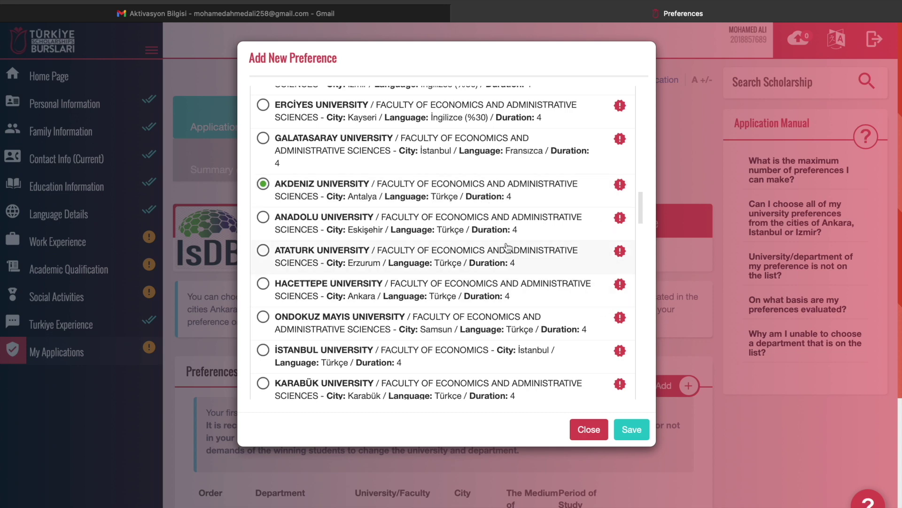
# Select Akdeniz University's Economics (Antalya, Türkçe) and save it as preference 2
pyautogui.click(263, 217)
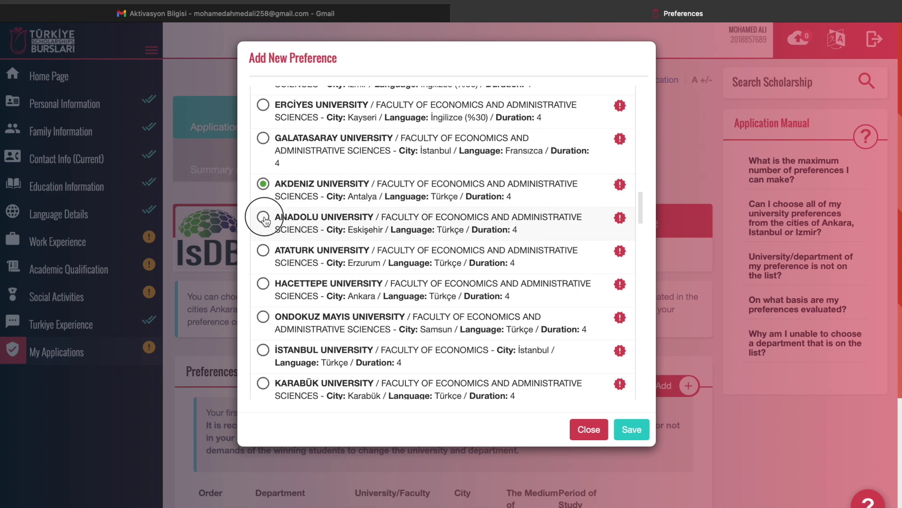
pyautogui.click(264, 186)
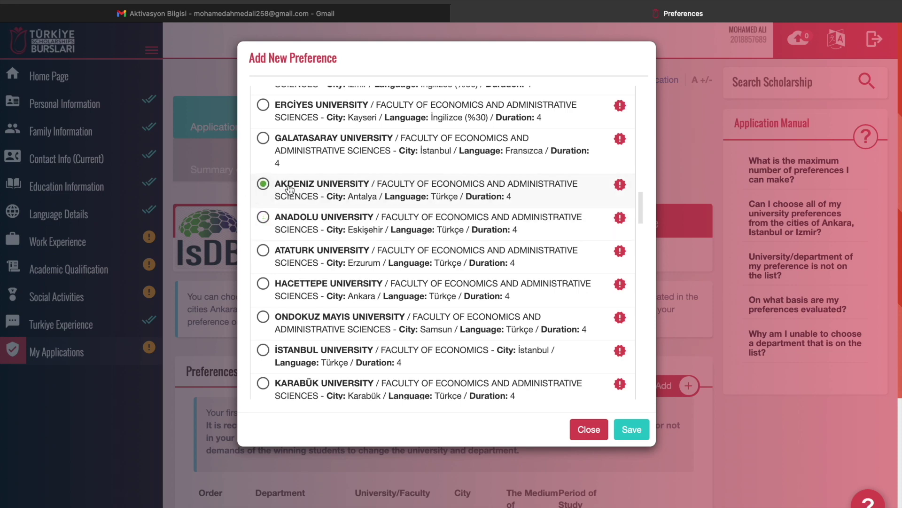
pyautogui.click(631, 429)
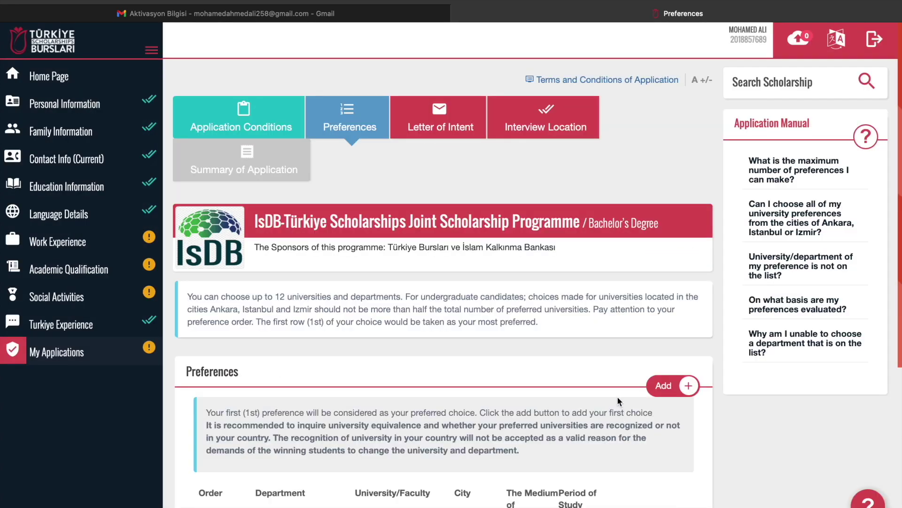
pyautogui.scroll(-3, 617, 396)
pyautogui.scroll(-2, 511, 461)
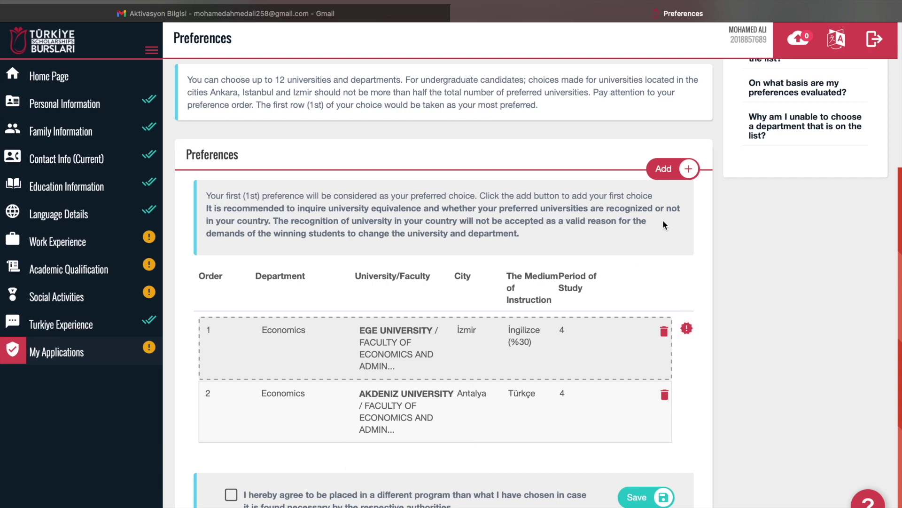
# Add Eskişehir Osmangazi University's Economics as preference 3
pyautogui.click(687, 169)
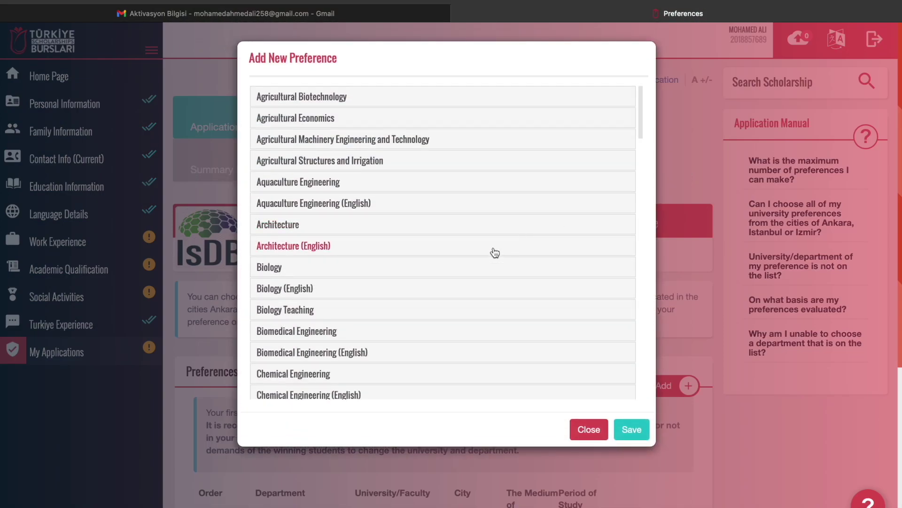
pyautogui.scroll(-5, 489, 251)
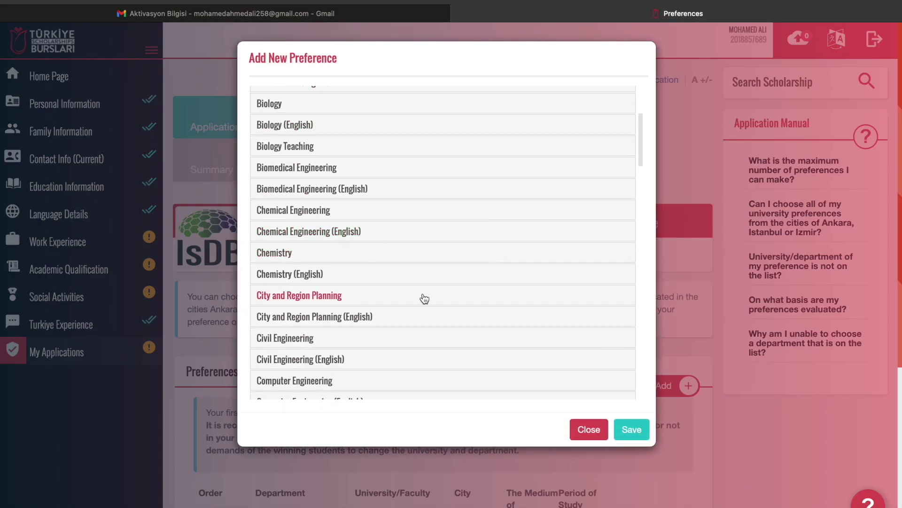
pyautogui.scroll(-10, 424, 299)
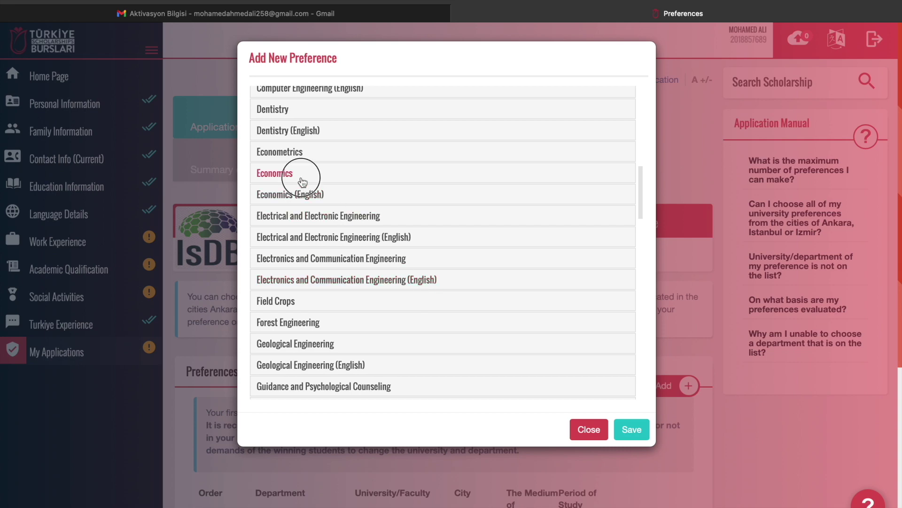
pyautogui.click(302, 178)
pyautogui.scroll(-10, 368, 300)
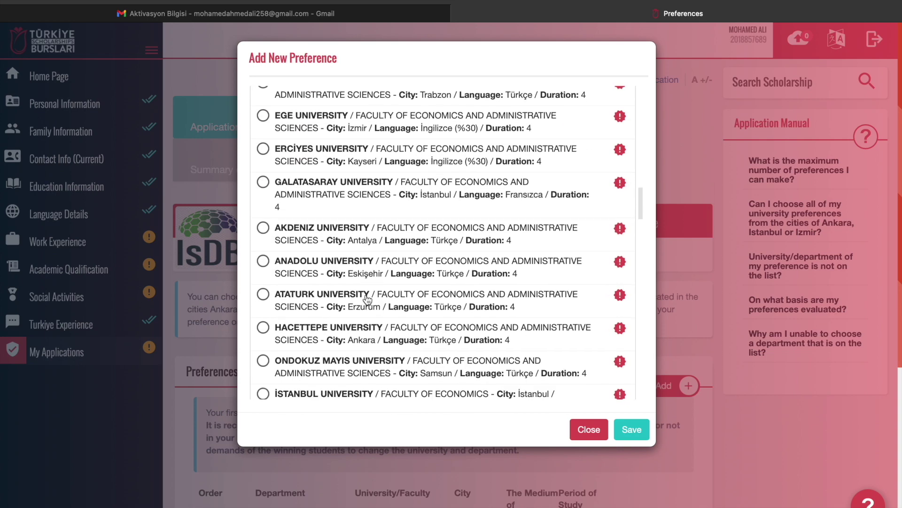
pyautogui.scroll(3, 367, 300)
pyautogui.scroll(-2, 368, 299)
pyautogui.scroll(-2, 367, 300)
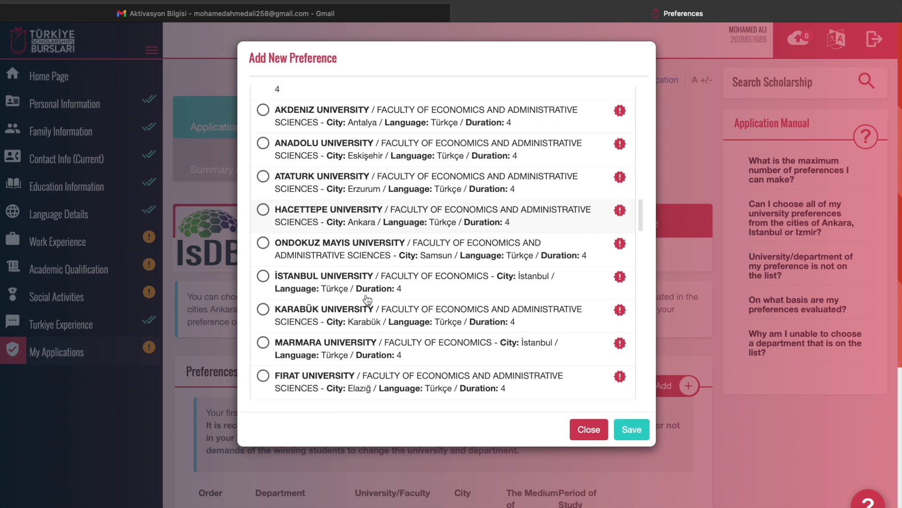
pyautogui.scroll(6, 367, 300)
pyautogui.click(263, 237)
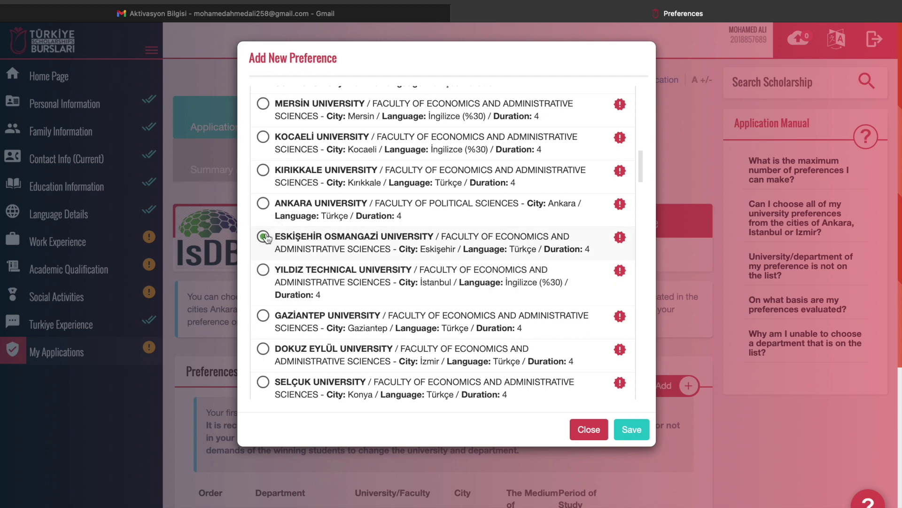
pyautogui.click(632, 430)
# Add Erciyes University's Economics (Kayseri, İngilizce %30) as preference 4
pyautogui.scroll(-2, 608, 431)
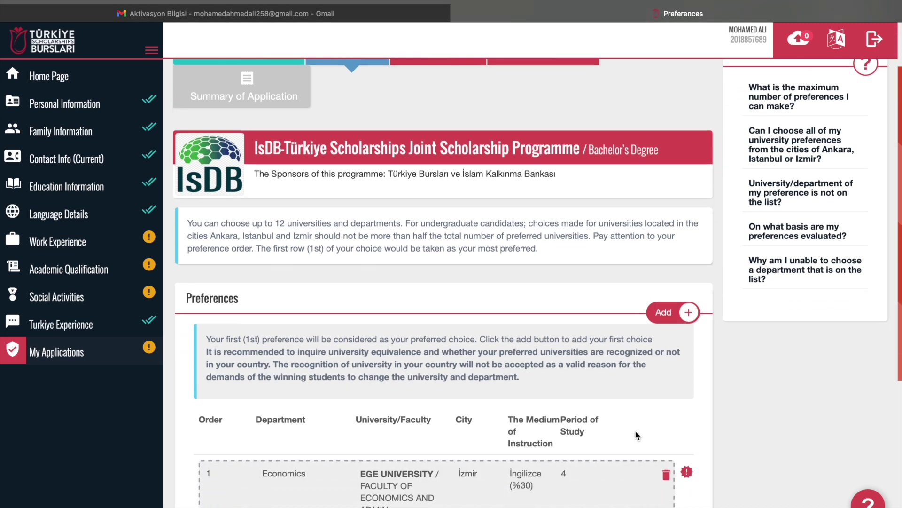
pyautogui.click(684, 311)
pyautogui.scroll(-10, 484, 243)
pyautogui.scroll(-1, 487, 243)
pyautogui.click(321, 220)
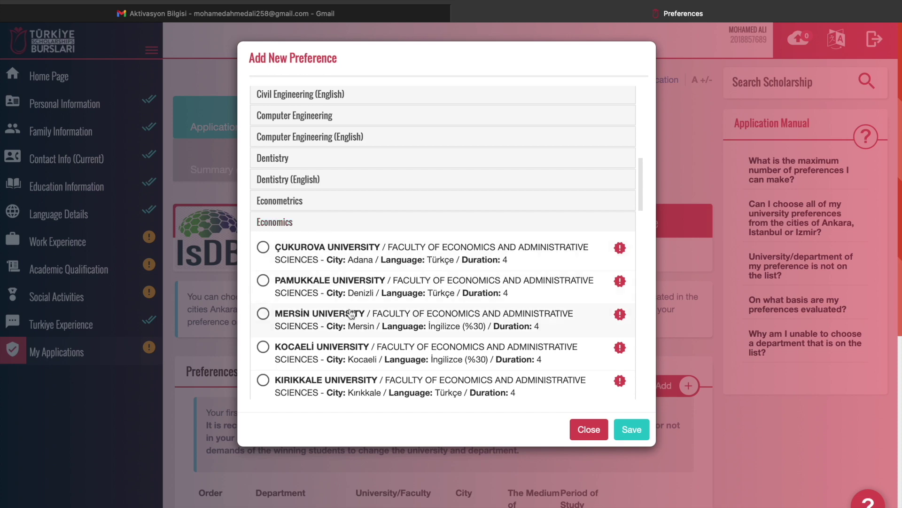
pyautogui.scroll(-10, 350, 312)
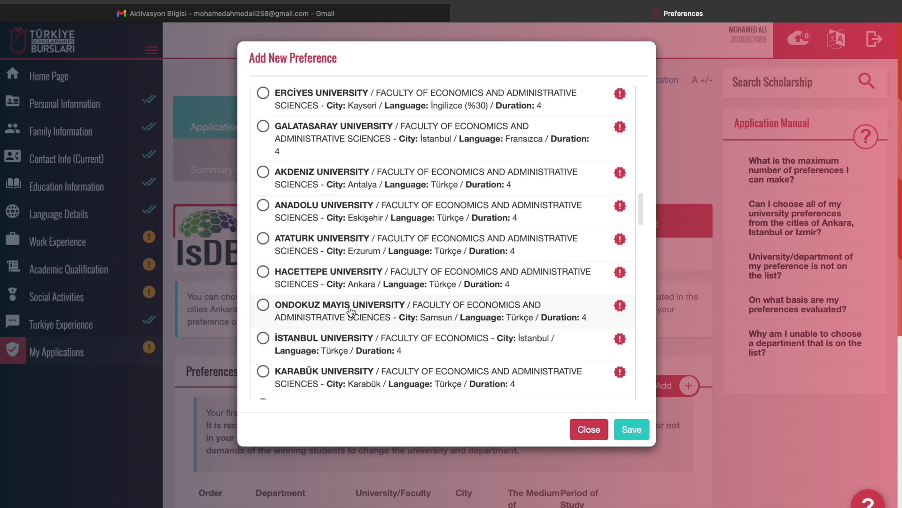
pyautogui.scroll(3, 350, 311)
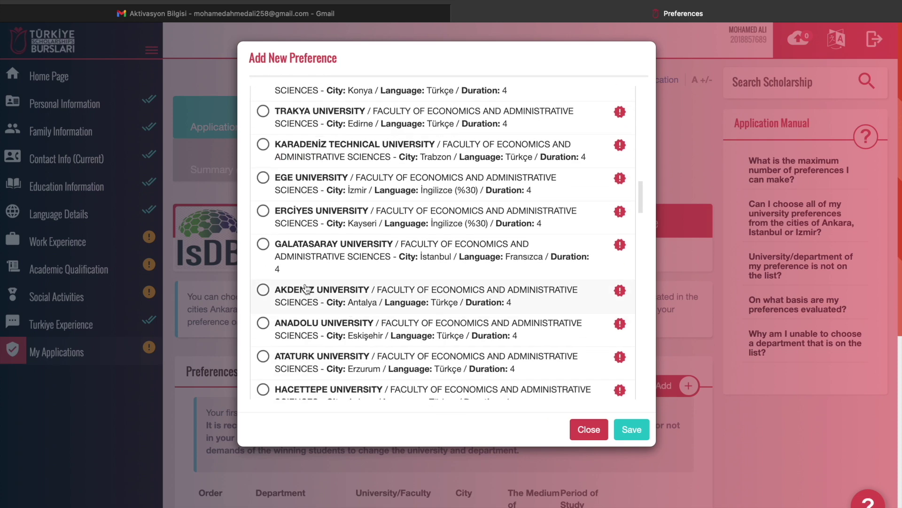
pyautogui.click(263, 211)
pyautogui.click(632, 430)
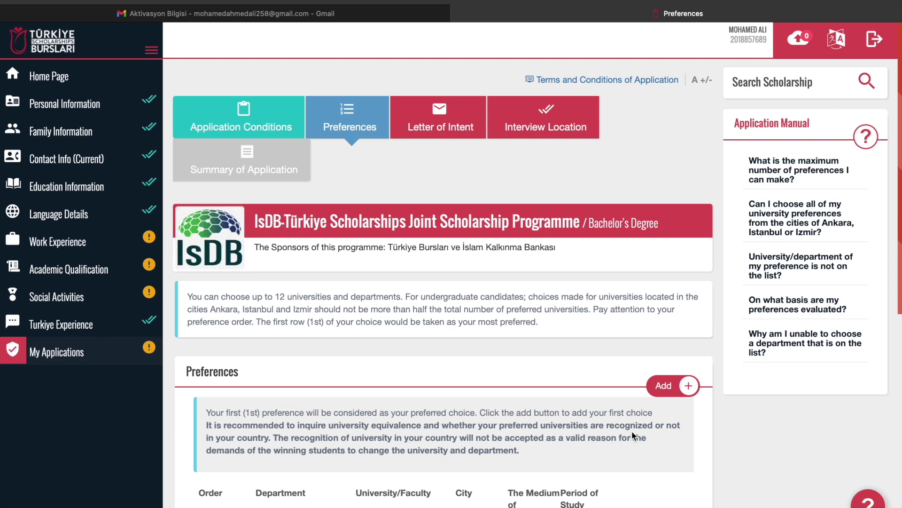
# Start a fifth preference and expand International Trade and Finance
pyautogui.scroll(-2, 632, 430)
pyautogui.scroll(-5, 632, 431)
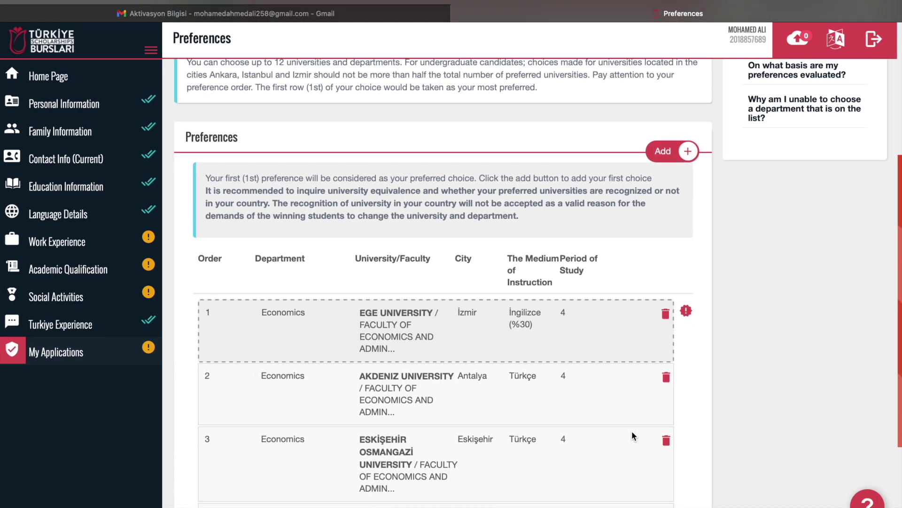
pyautogui.scroll(4, 630, 433)
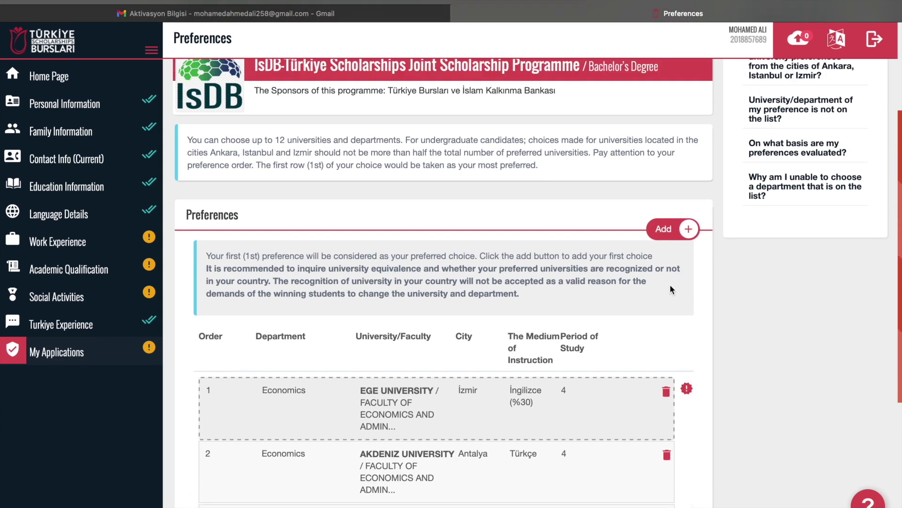
pyautogui.click(689, 229)
pyautogui.scroll(-5, 522, 318)
pyautogui.scroll(-4, 525, 321)
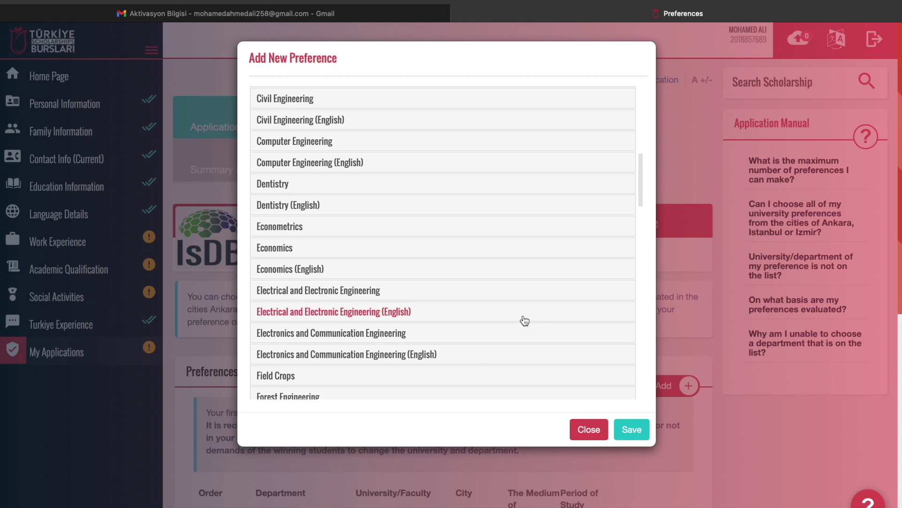
pyautogui.scroll(-6, 525, 321)
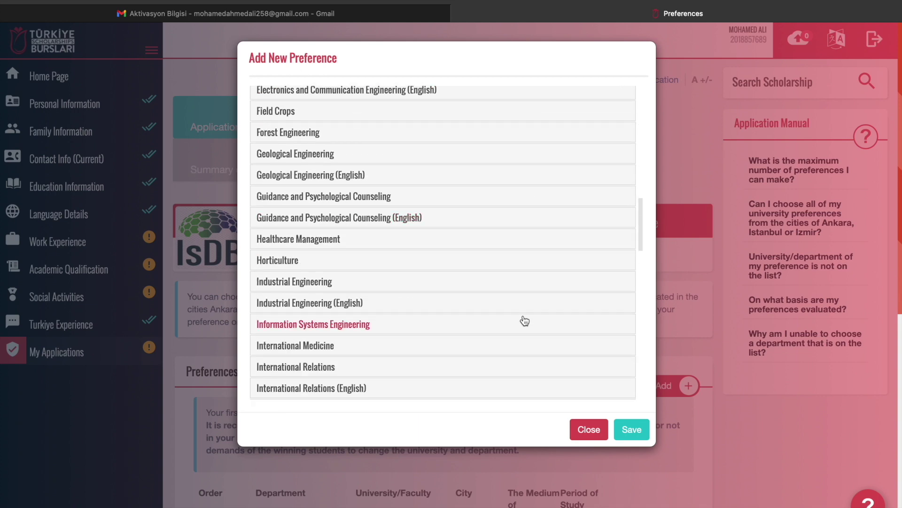
pyautogui.scroll(-3, 524, 320)
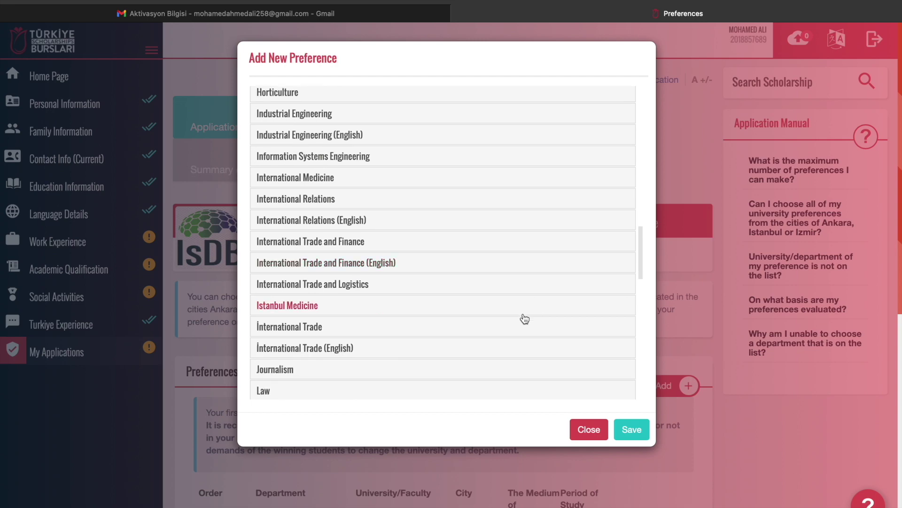
pyautogui.click(344, 249)
# Save Ankara Hacı Bayram Veli University's International Trade and Finance (Ankara, Türkçe) as preference 5
pyautogui.scroll(-6, 363, 307)
pyautogui.scroll(5, 363, 307)
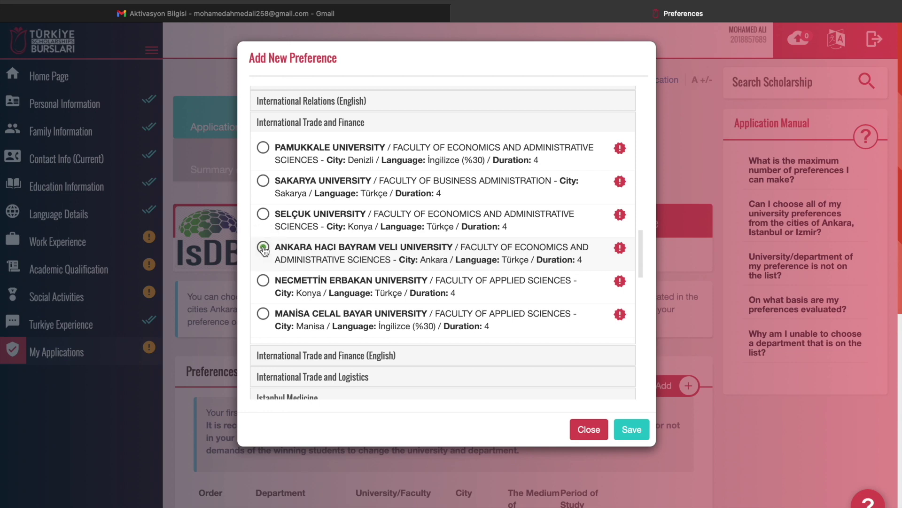
pyautogui.click(631, 429)
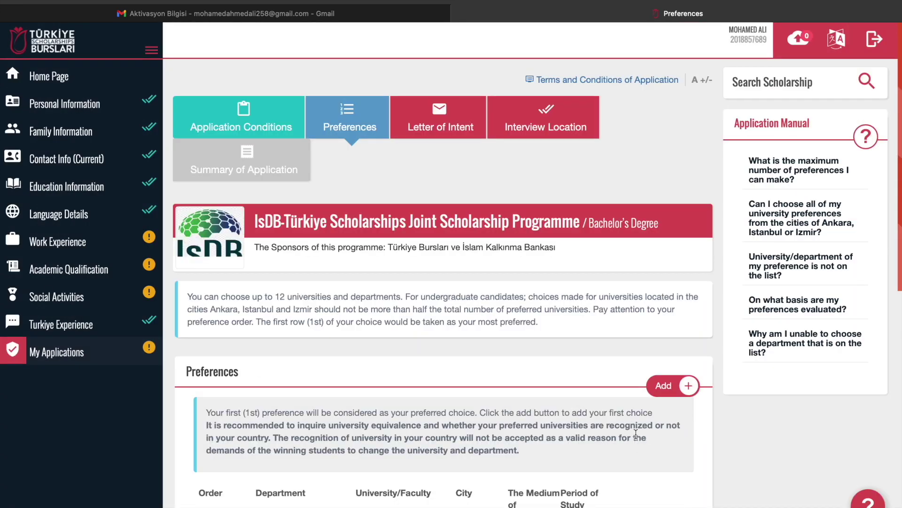
pyautogui.scroll(-1, 596, 436)
pyautogui.scroll(-5, 597, 437)
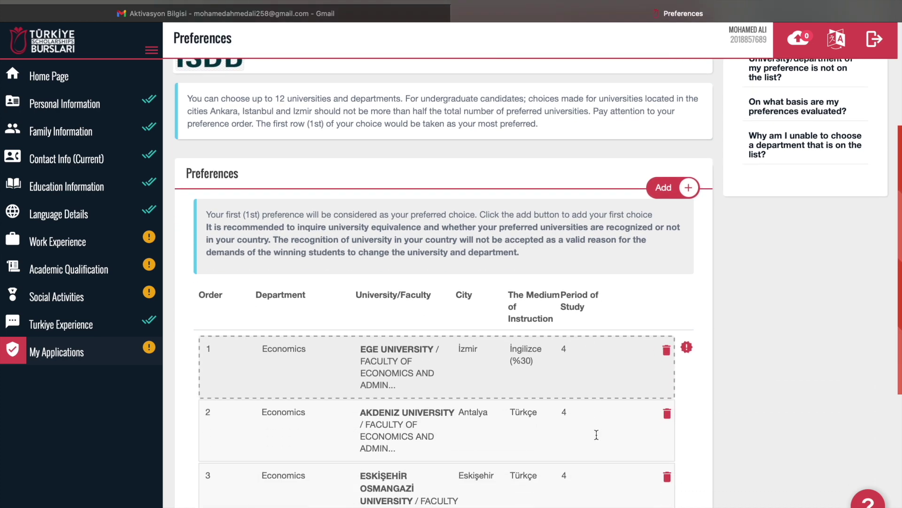
pyautogui.scroll(-3, 595, 400)
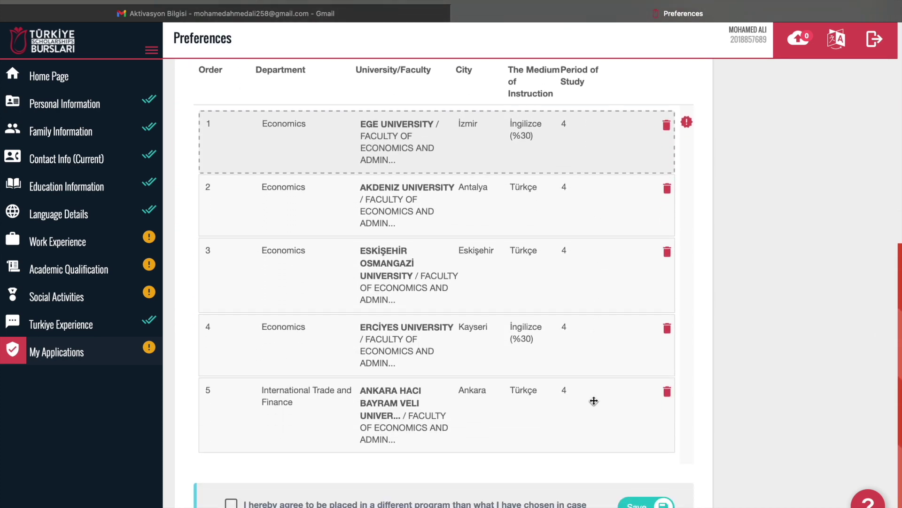
pyautogui.scroll(4, 594, 400)
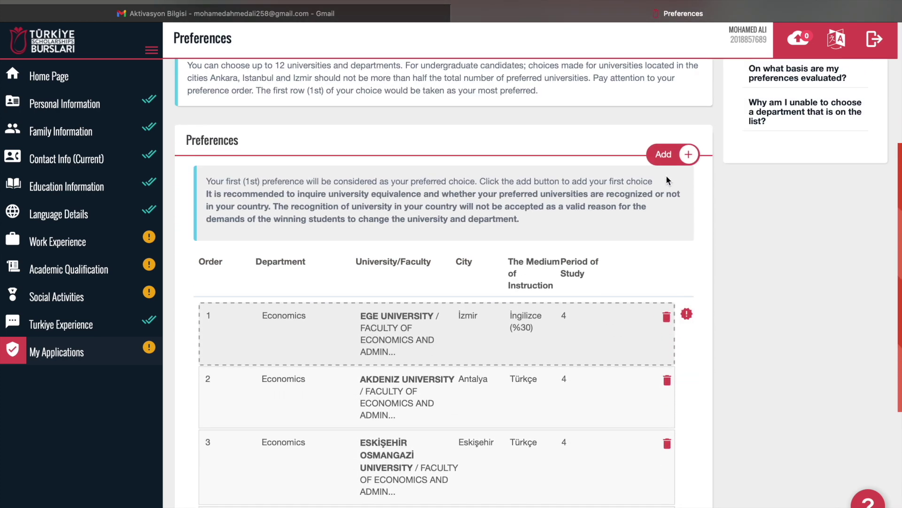
# Start a new preference and select Akdeniz University's Faculty of Applied Sciences under International Trade and Logistics
pyautogui.click(685, 159)
pyautogui.scroll(-15, 440, 296)
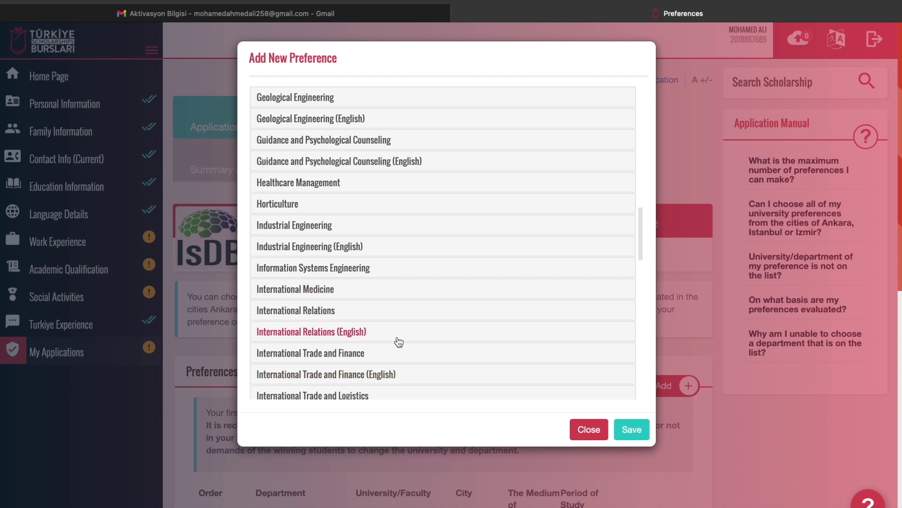
pyautogui.scroll(-2, 398, 339)
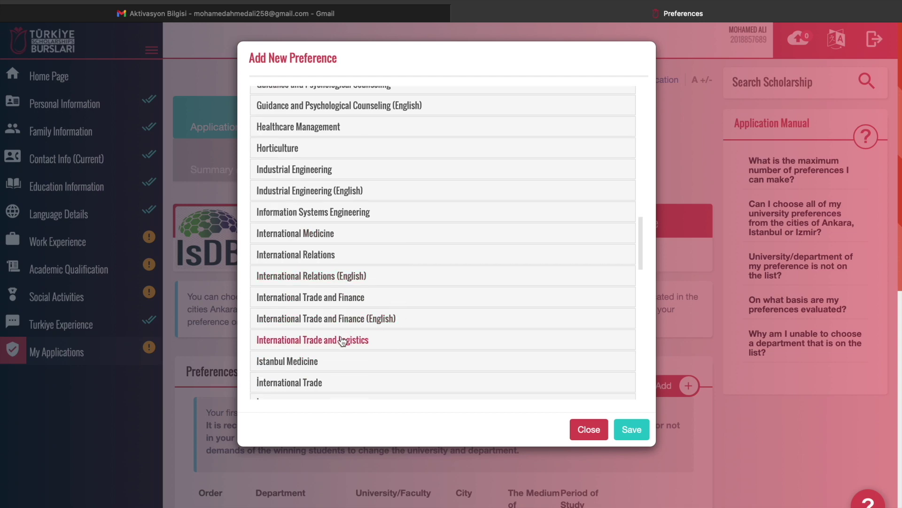
pyautogui.click(375, 347)
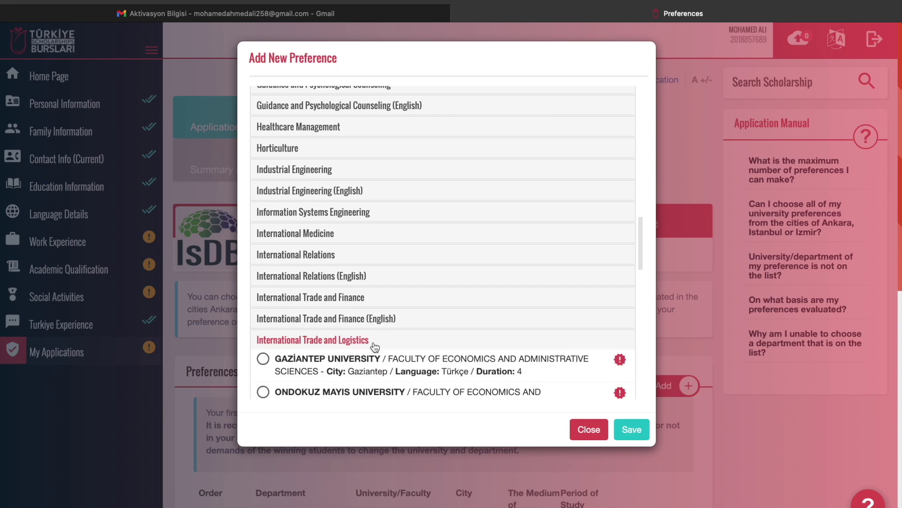
pyautogui.scroll(-14, 375, 346)
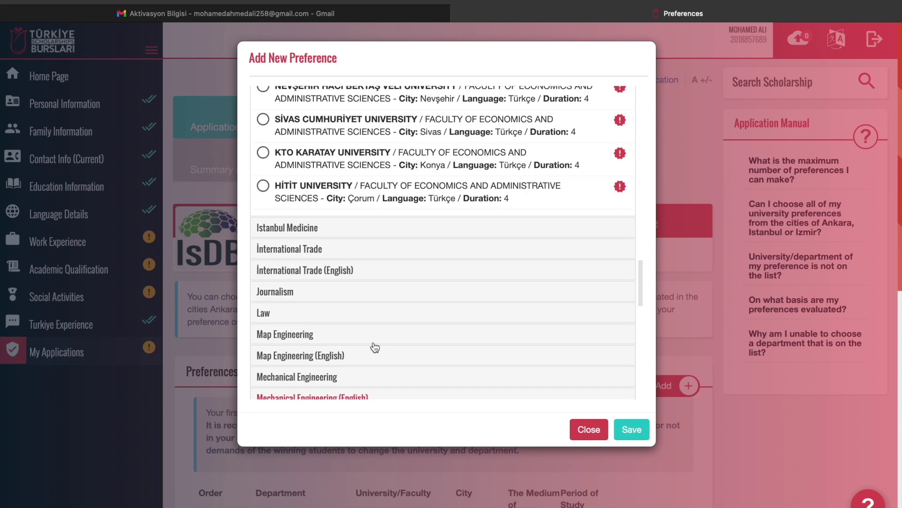
pyautogui.scroll(4, 375, 346)
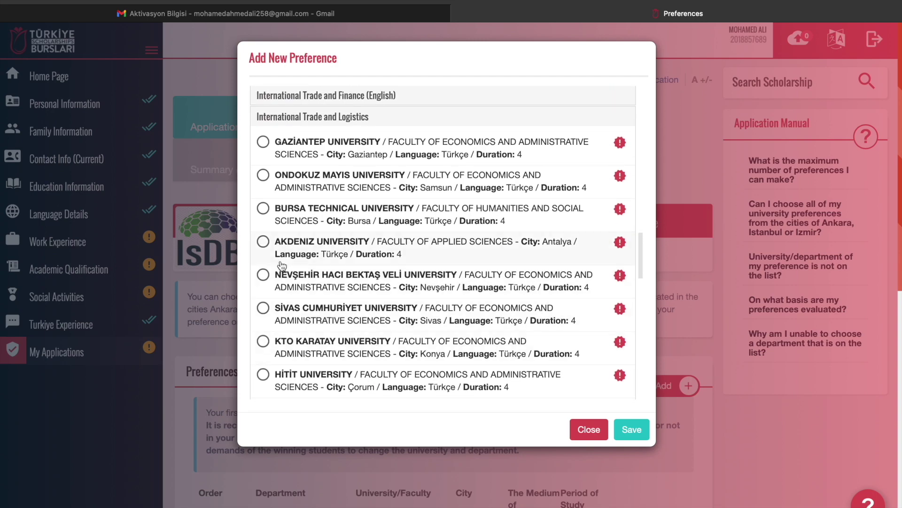
pyautogui.click(263, 242)
# Save Akdeniz University's International Trade and Logistics as preference 6
pyautogui.click(630, 430)
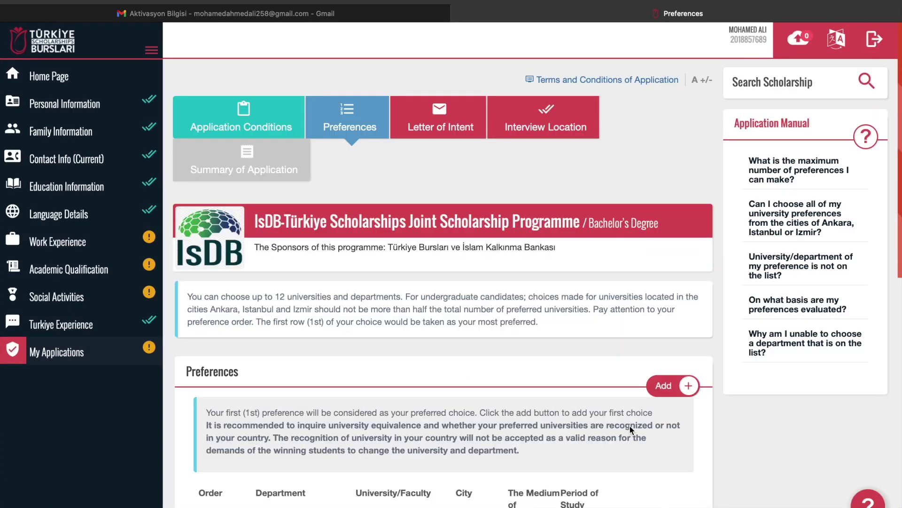
pyautogui.scroll(-7, 630, 425)
pyautogui.scroll(-5, 630, 430)
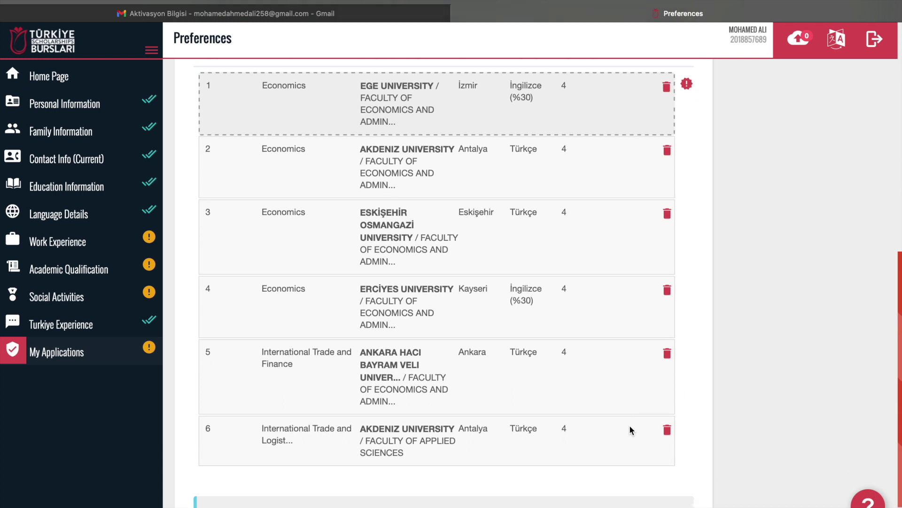
pyautogui.scroll(1, 457, 186)
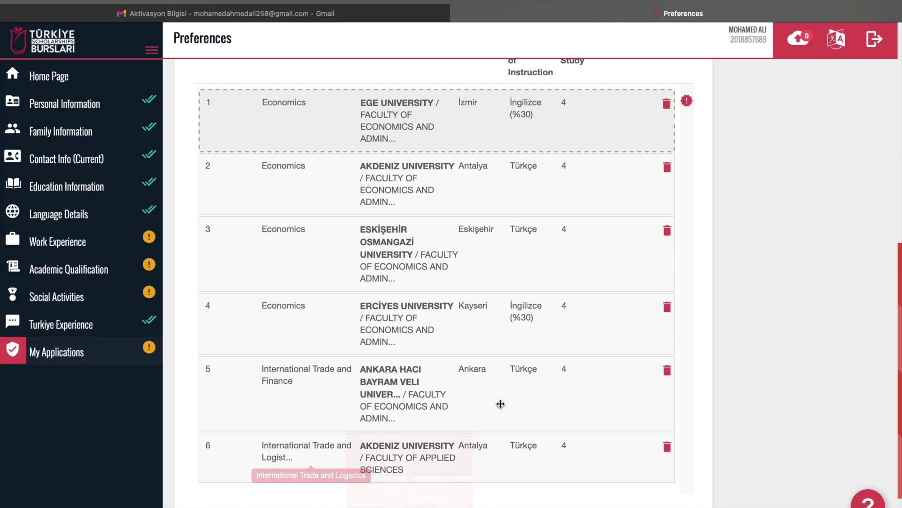
pyautogui.scroll(-2, 574, 397)
pyautogui.scroll(8, 576, 397)
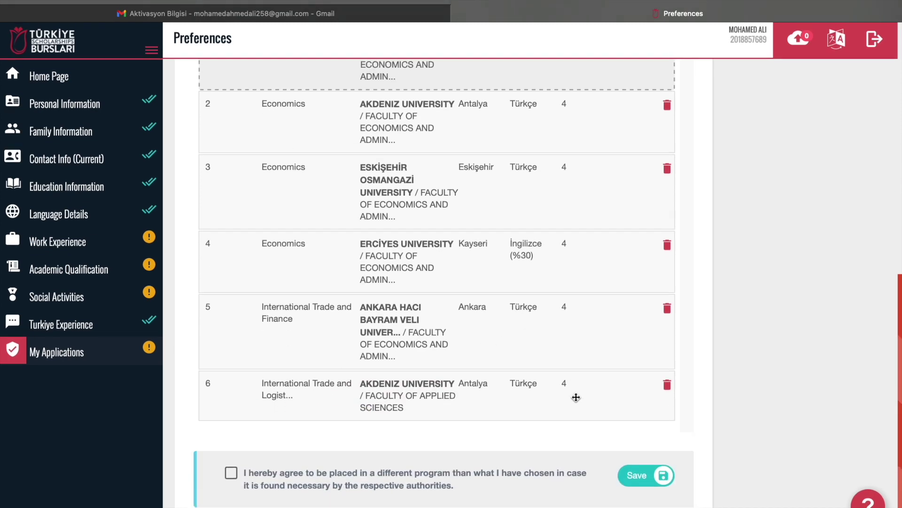
pyautogui.scroll(-8, 577, 397)
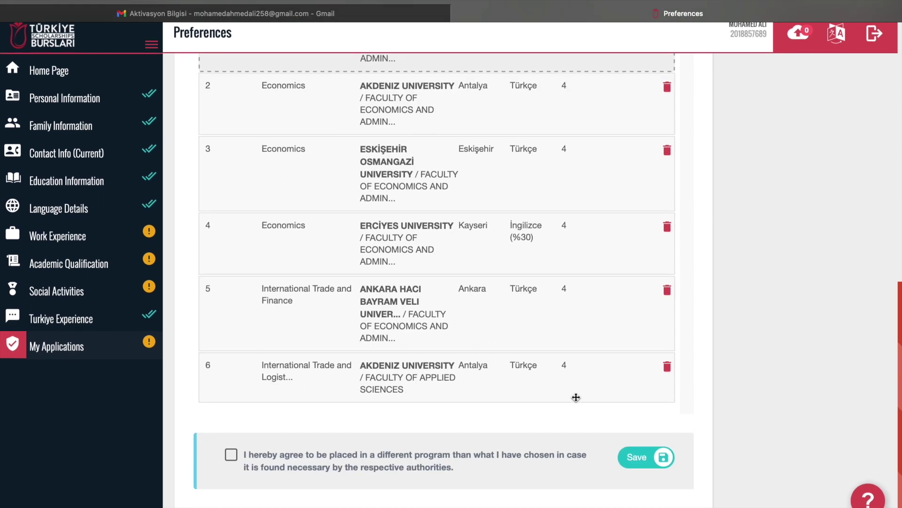
# Agree to placement in a different program and save the six preferences
pyautogui.click(232, 460)
pyautogui.click(643, 462)
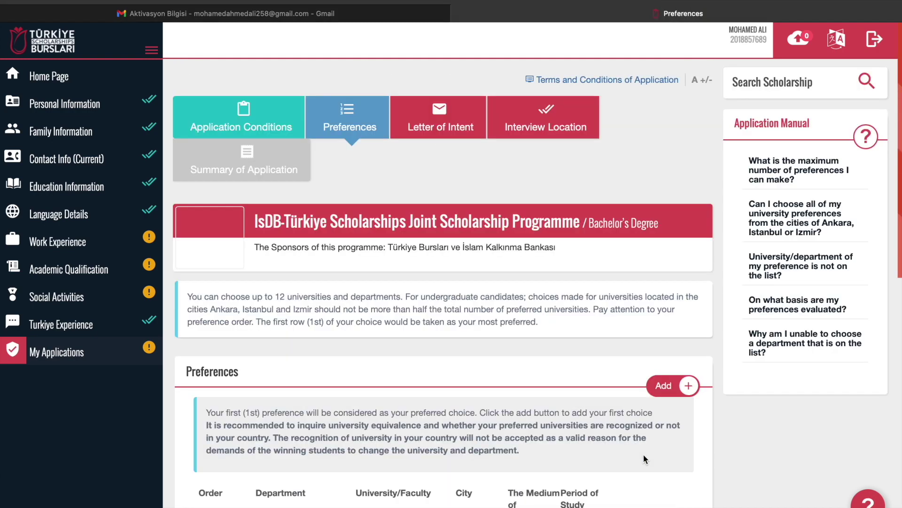
pyautogui.scroll(-2, 644, 454)
pyautogui.scroll(-8, 644, 453)
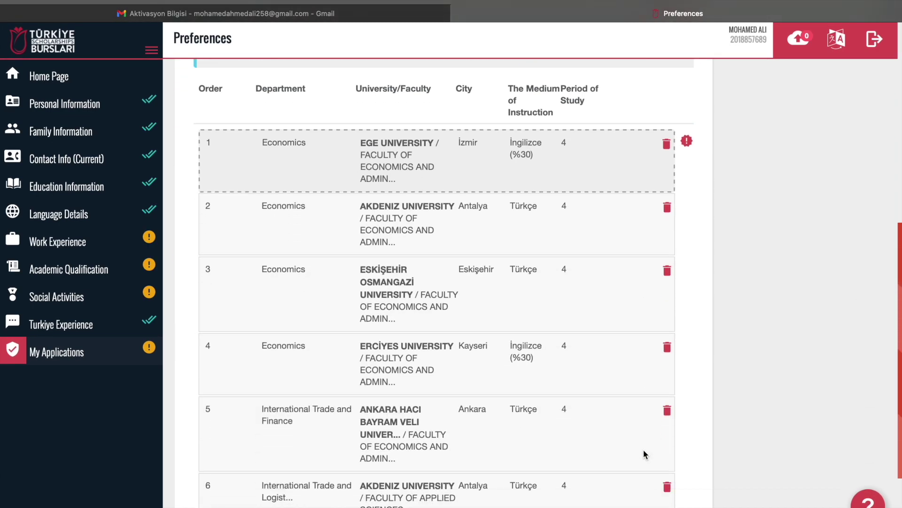
pyautogui.scroll(10, 644, 454)
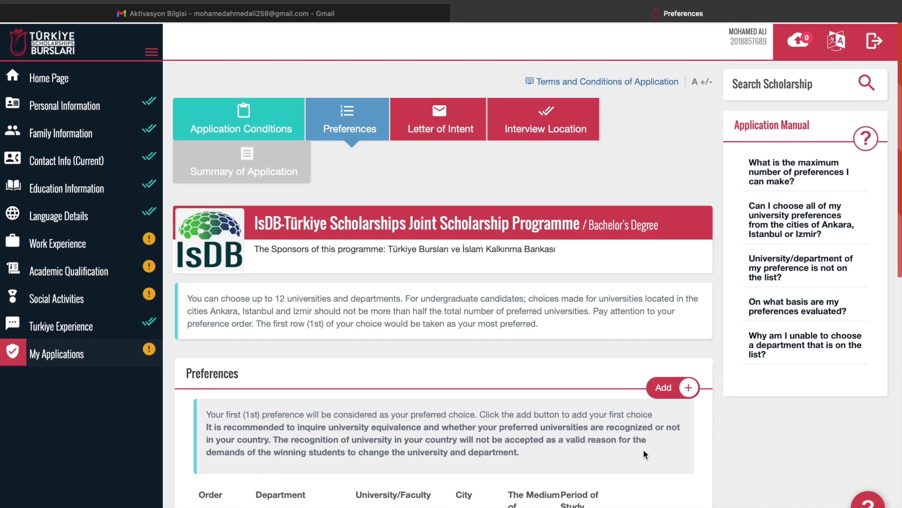
pyautogui.scroll(-3, 643, 454)
pyautogui.scroll(-8, 644, 454)
pyautogui.scroll(11, 644, 453)
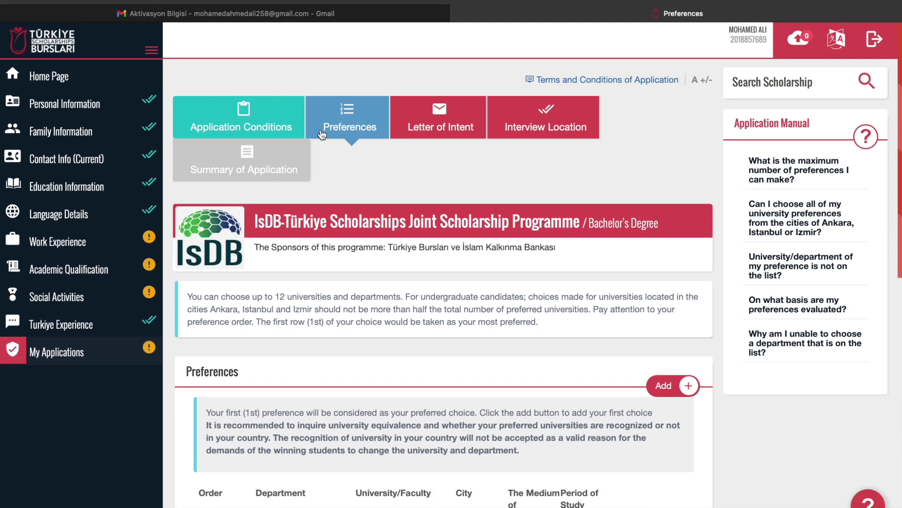
# Go to the Letter of Intent section and paste the Somalia history text into it
pyautogui.click(412, 133)
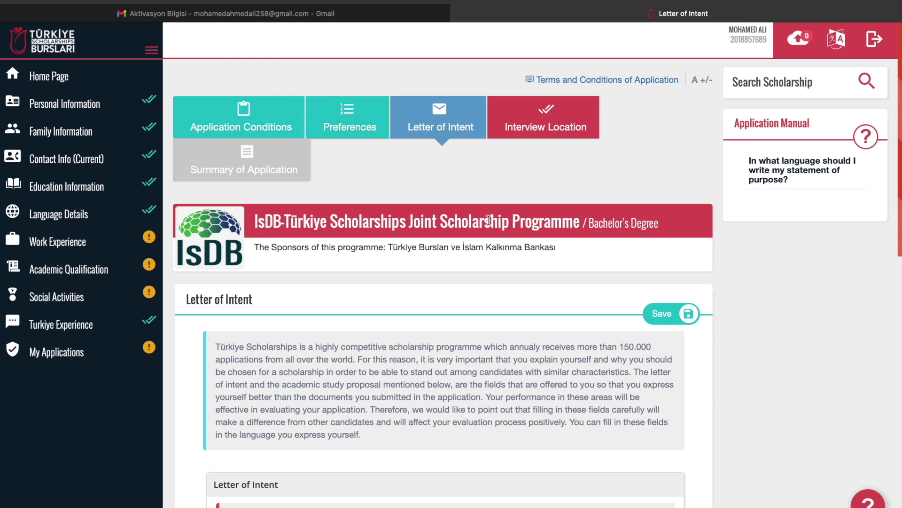
pyautogui.scroll(-3, 489, 219)
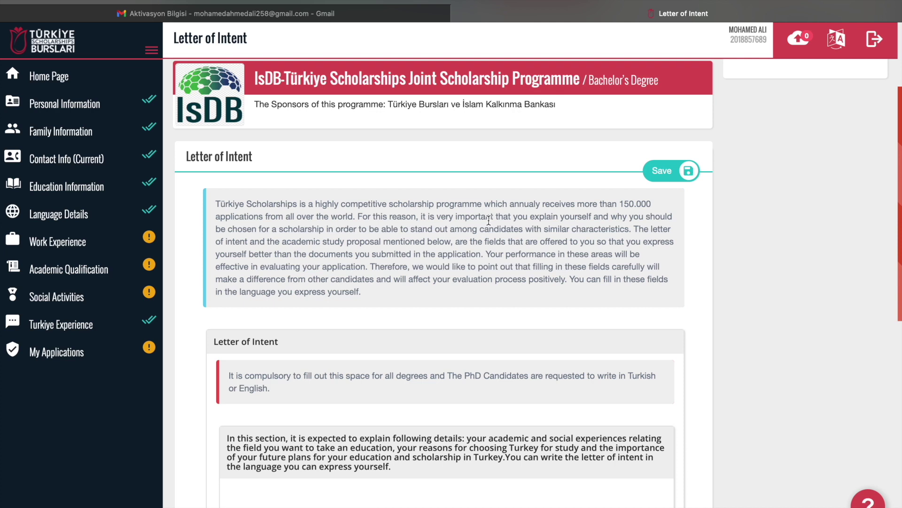
pyautogui.scroll(-5, 489, 212)
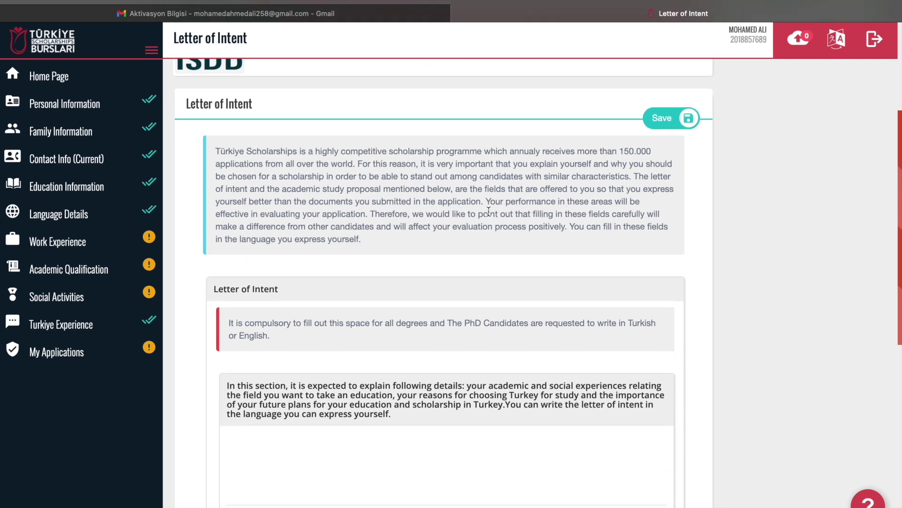
pyautogui.scroll(-2, 488, 215)
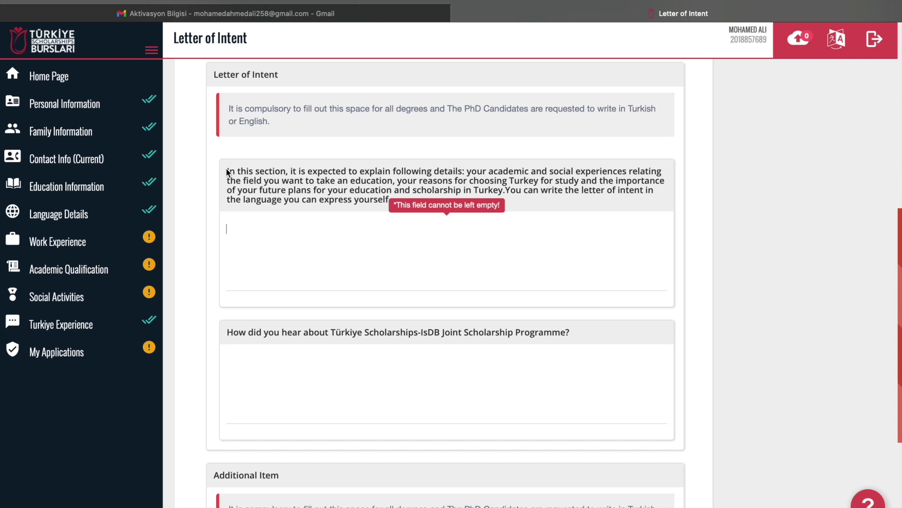
pyautogui.moveTo(228, 169); pyautogui.dragTo(239, 171)
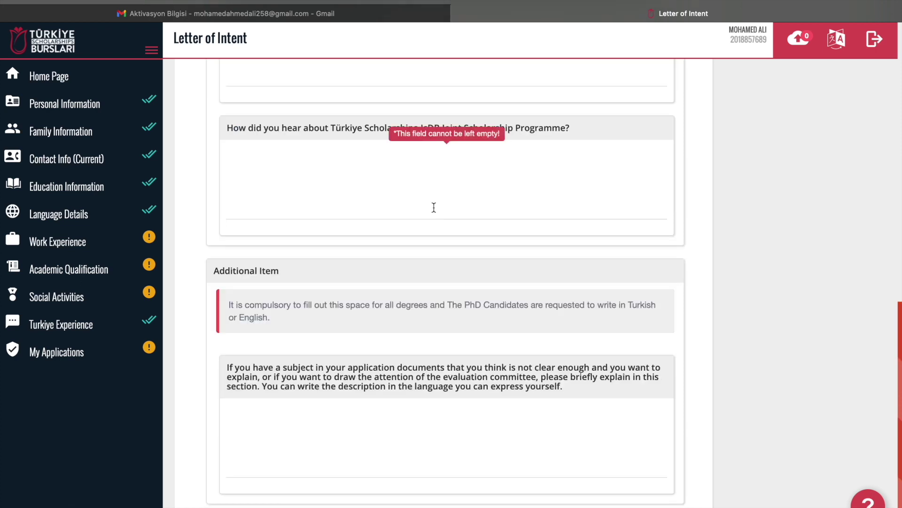
pyautogui.scroll(5, 434, 208)
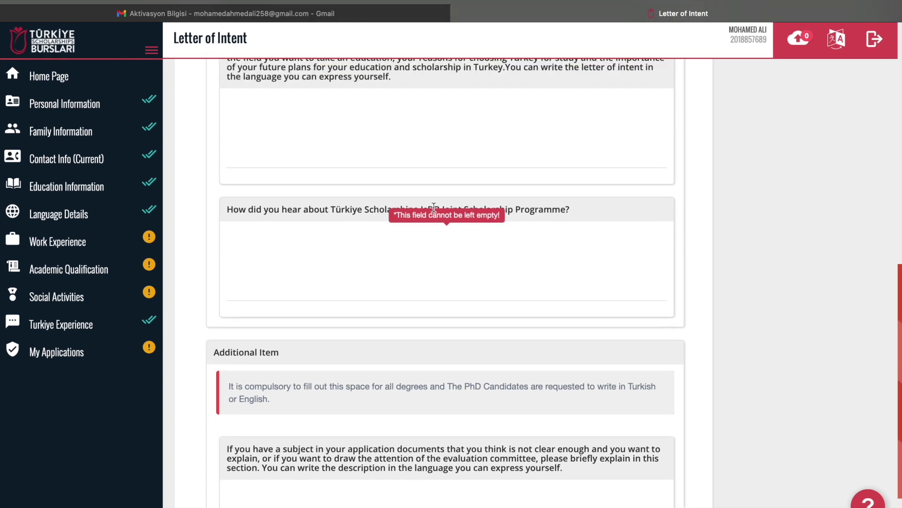
pyautogui.scroll(1, 433, 207)
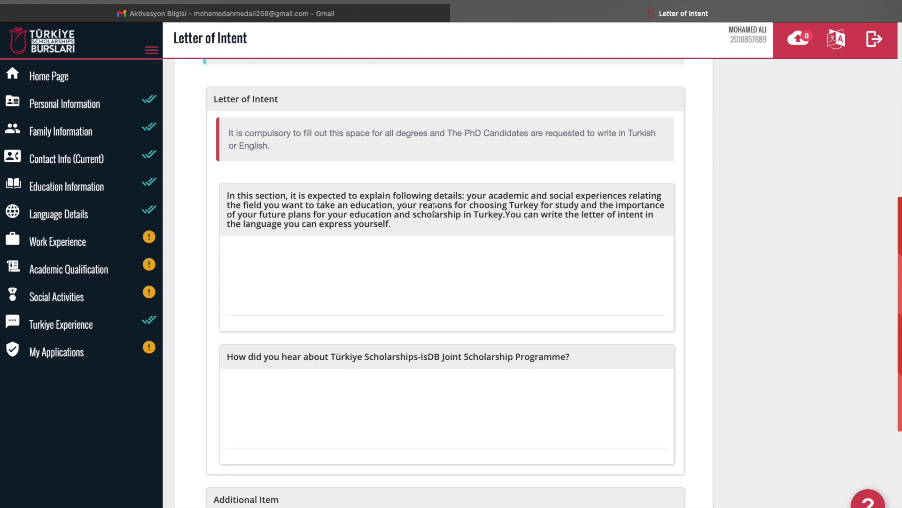
pyautogui.scroll(-5, 434, 207)
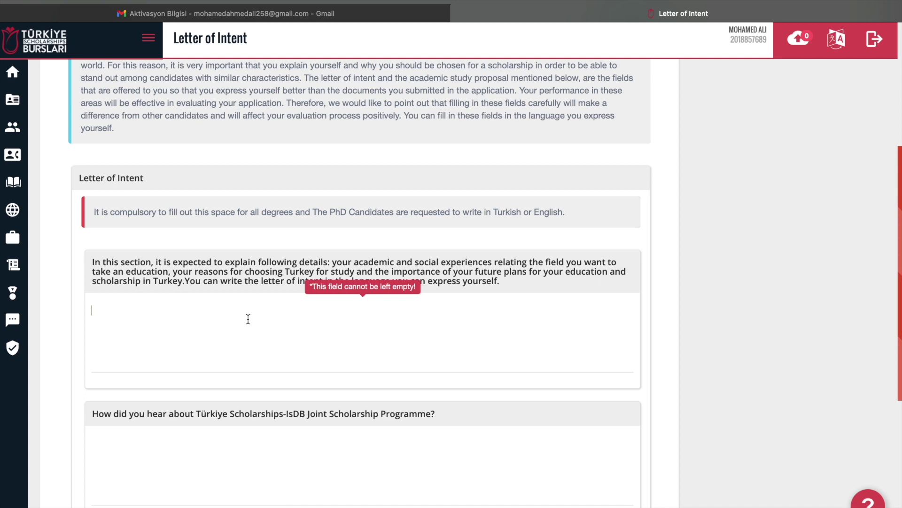
pyautogui.press('super+v')
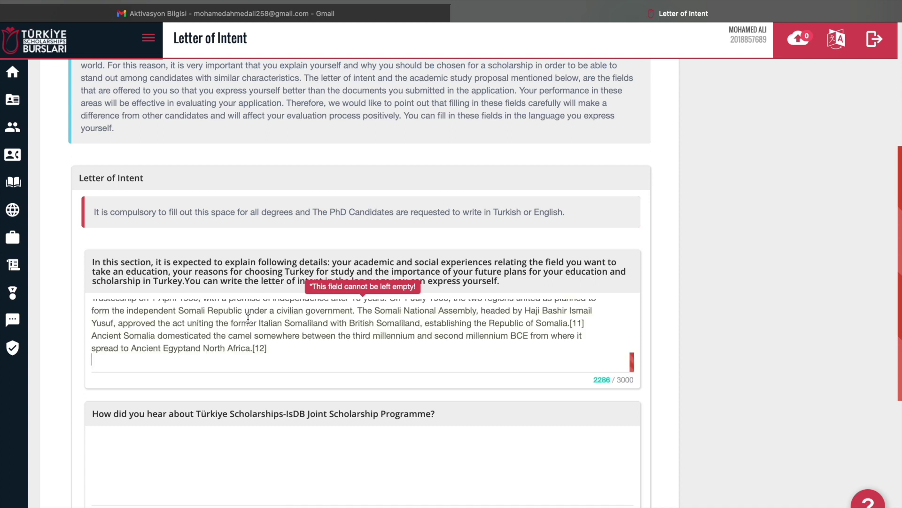
# Paste the same text into the how-did-you-hear and Additional Item answers
pyautogui.scroll(-4, 248, 318)
pyautogui.click(240, 292)
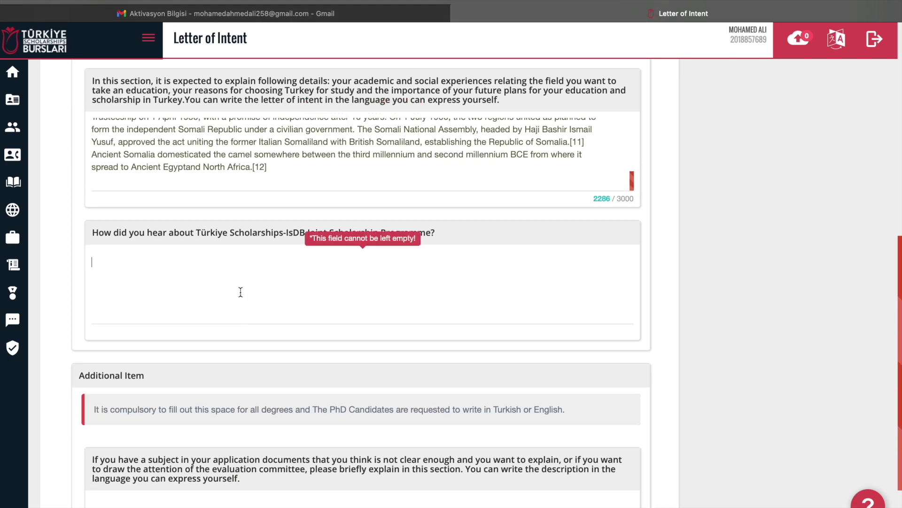
pyautogui.press('super+v')
pyautogui.scroll(-2, 241, 292)
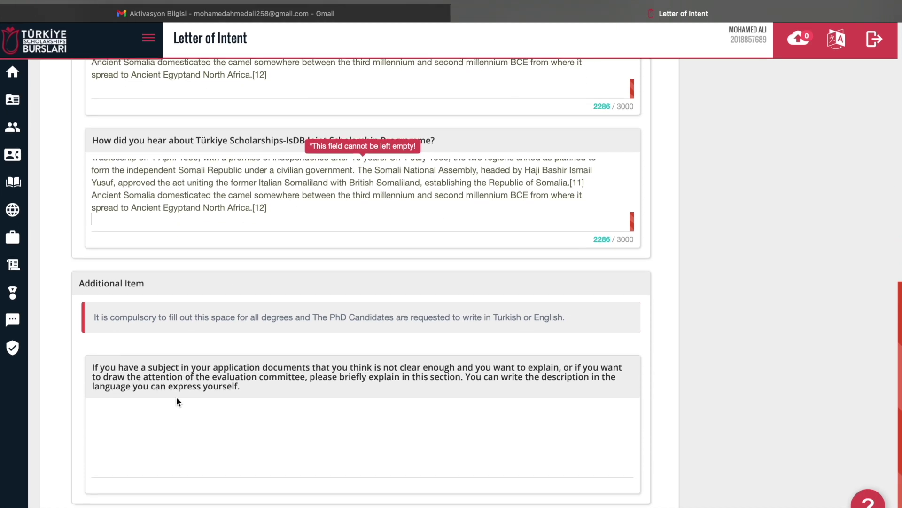
pyautogui.click(172, 412)
pyautogui.press('super+v')
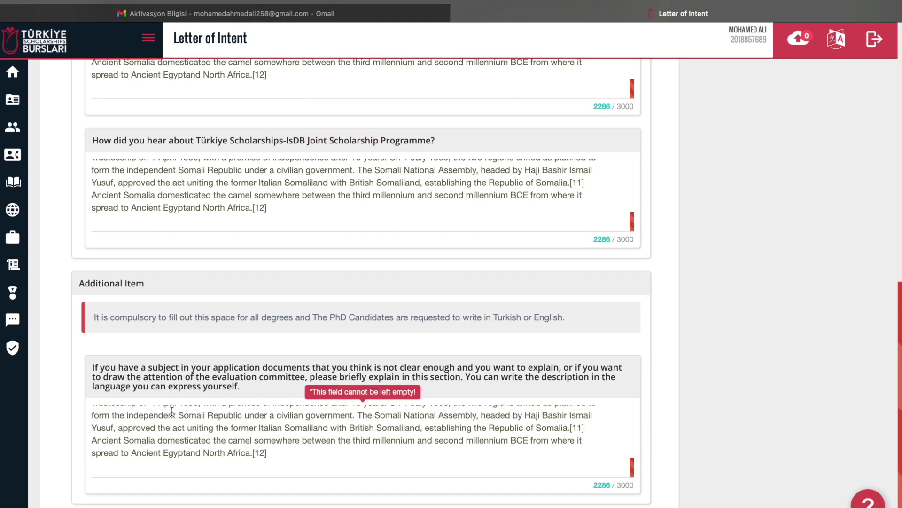
pyautogui.scroll(5, 517, 270)
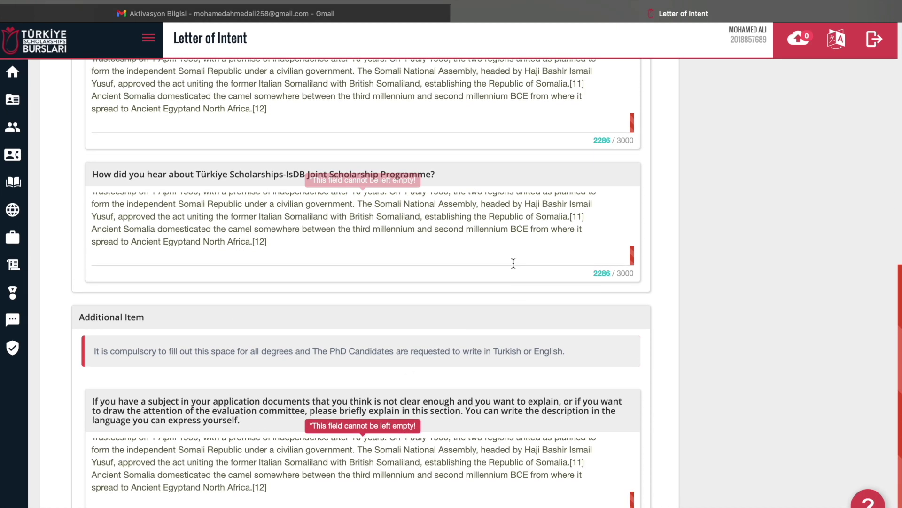
pyautogui.scroll(15, 513, 263)
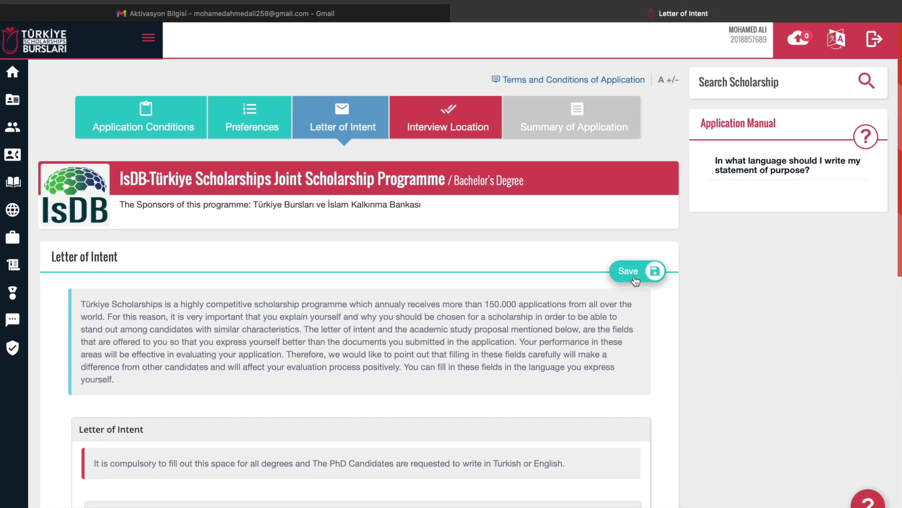
# Save the letter of intent, then save Somalia, Mogadishu as the interview location
pyautogui.click(634, 276)
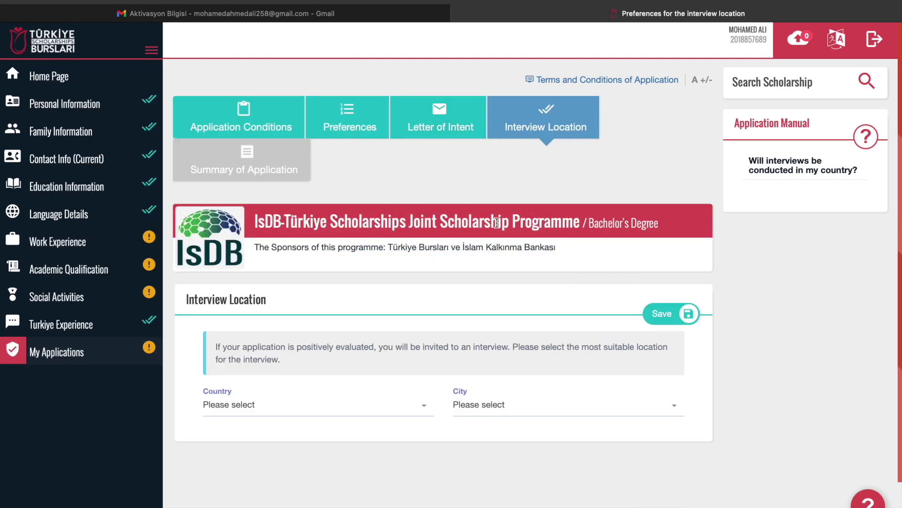
pyautogui.click(229, 404)
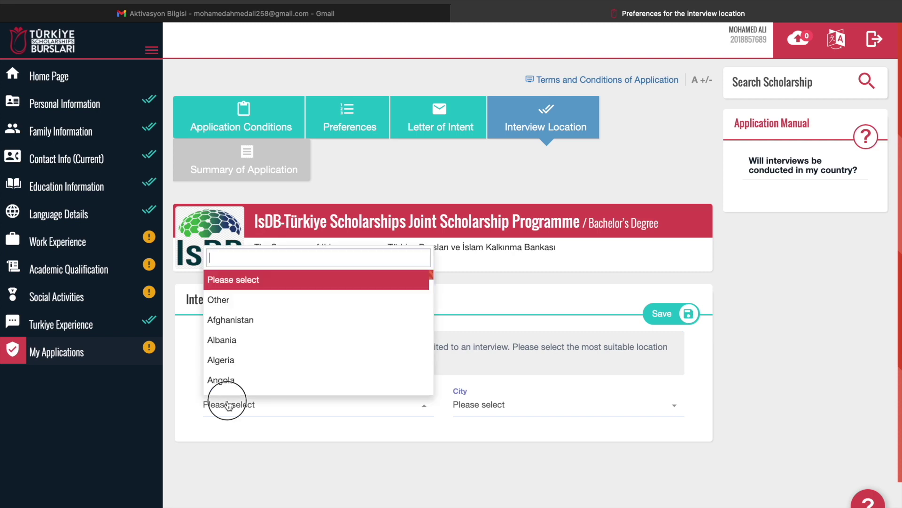
pyautogui.write('soma')
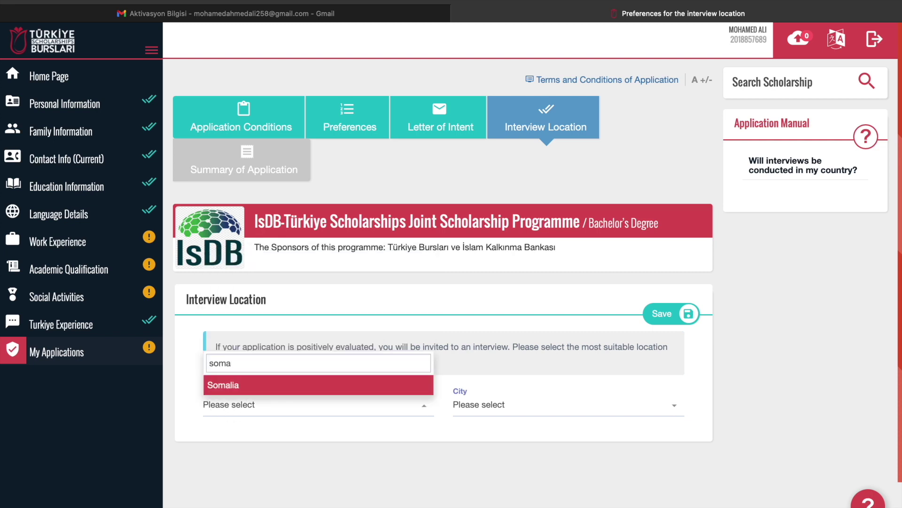
pyautogui.press('Return')
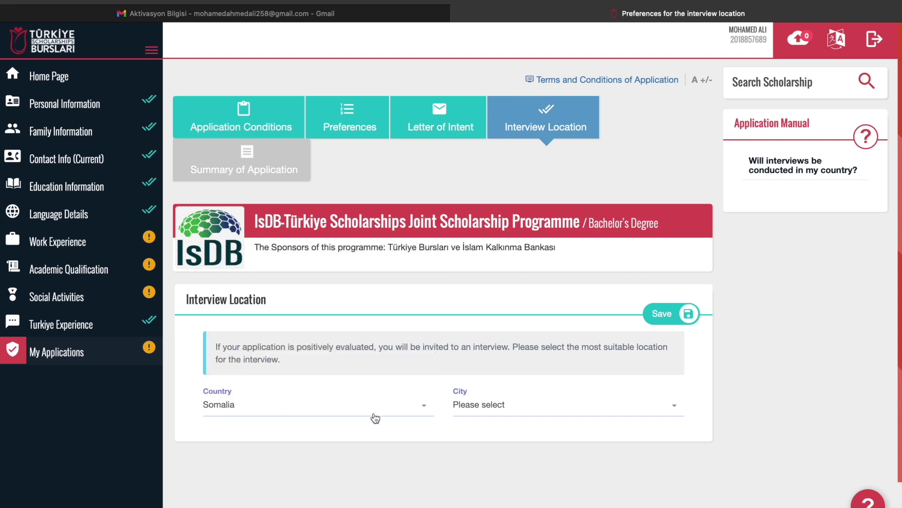
pyautogui.click(479, 409)
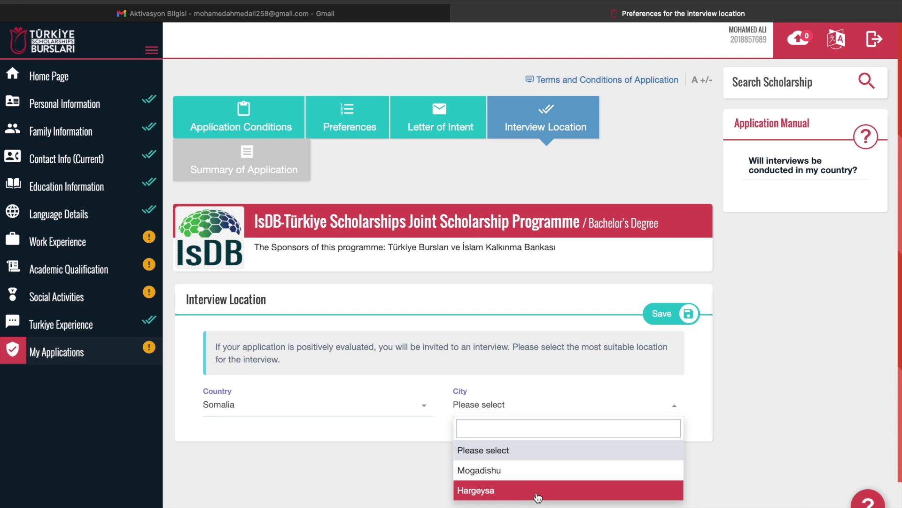
pyautogui.click(509, 472)
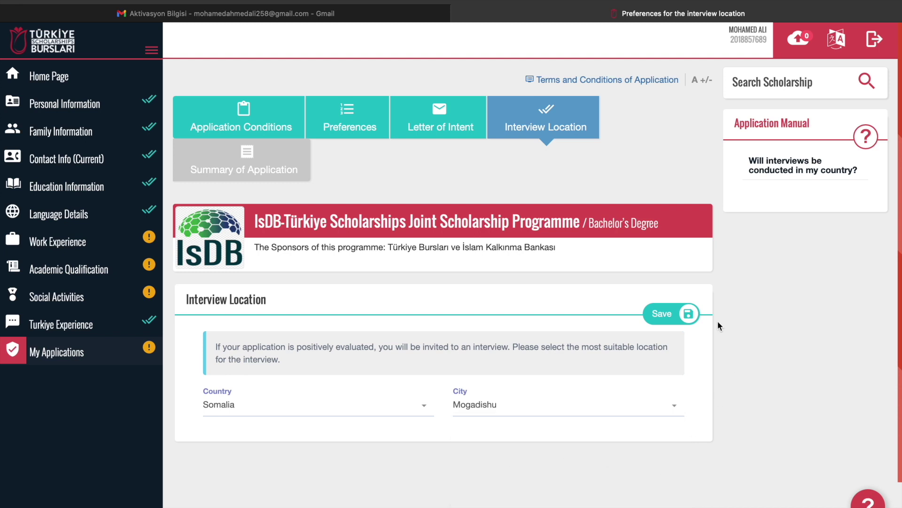
pyautogui.click(676, 319)
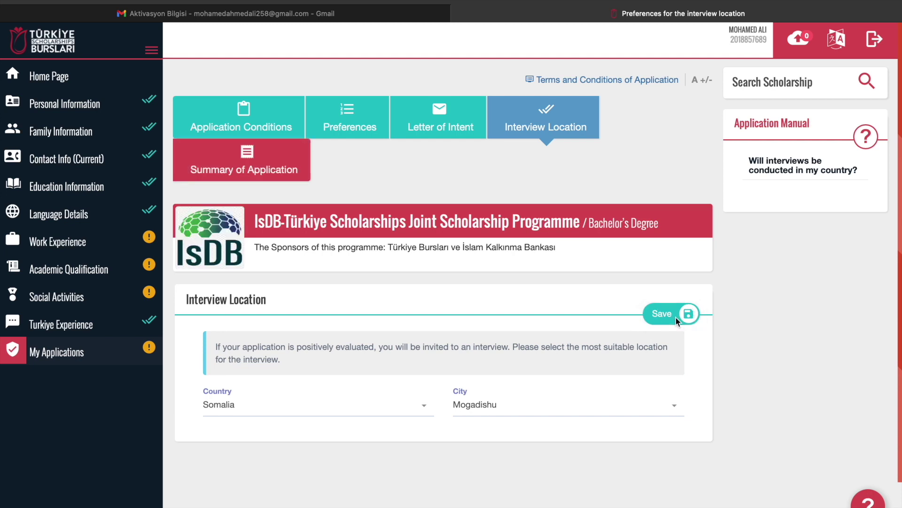
# Review the Summary of Application, from personal details and six preferences to the Mogadishu interview location
pyautogui.click(272, 171)
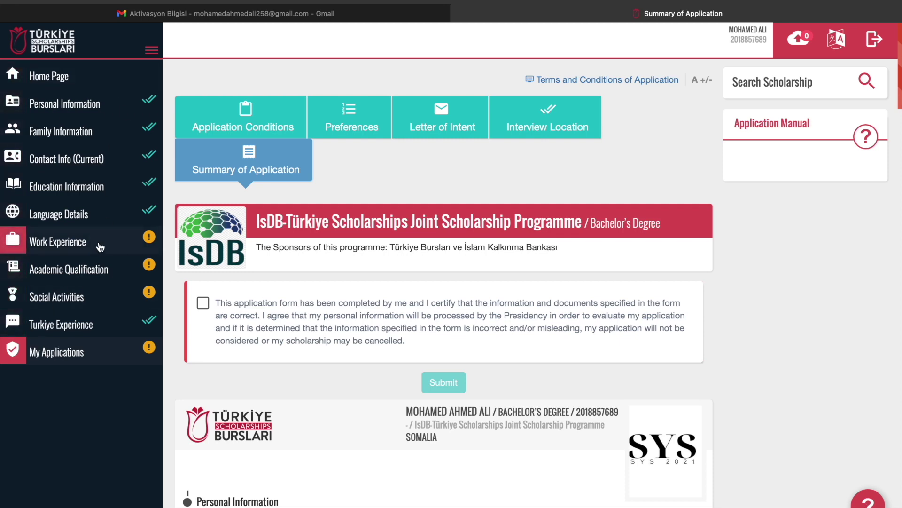
pyautogui.scroll(-8, 681, 471)
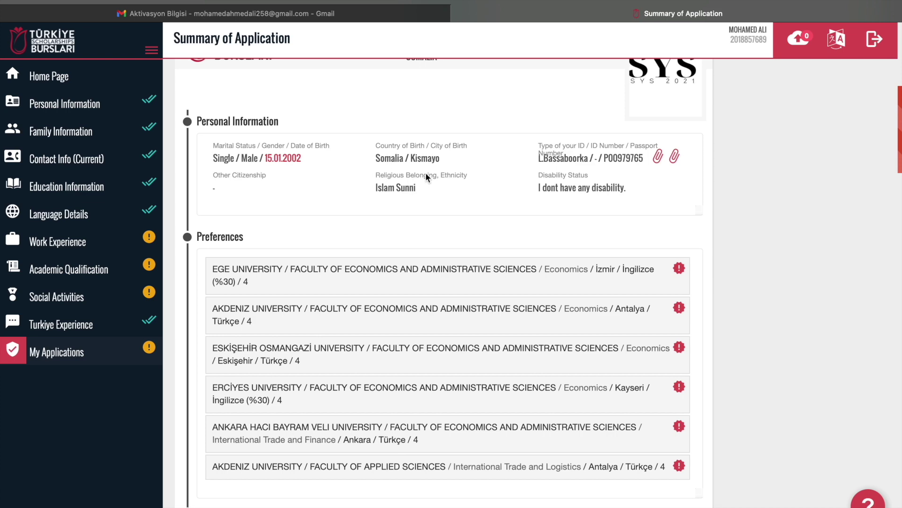
pyautogui.scroll(-7, 642, 366)
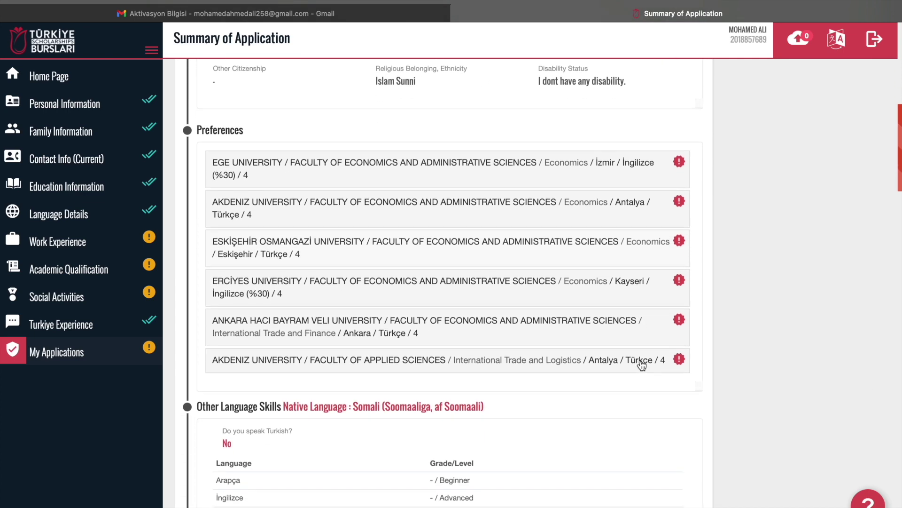
pyautogui.scroll(-9, 642, 365)
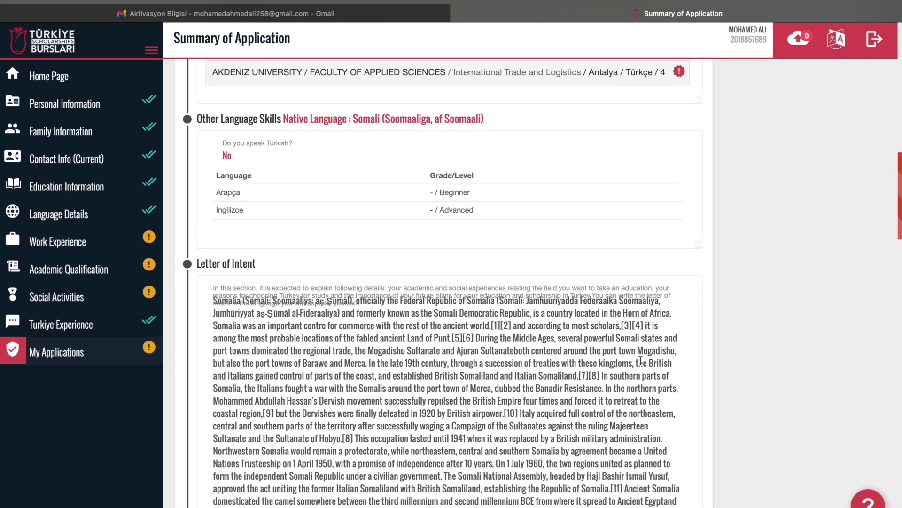
pyautogui.scroll(-13, 640, 360)
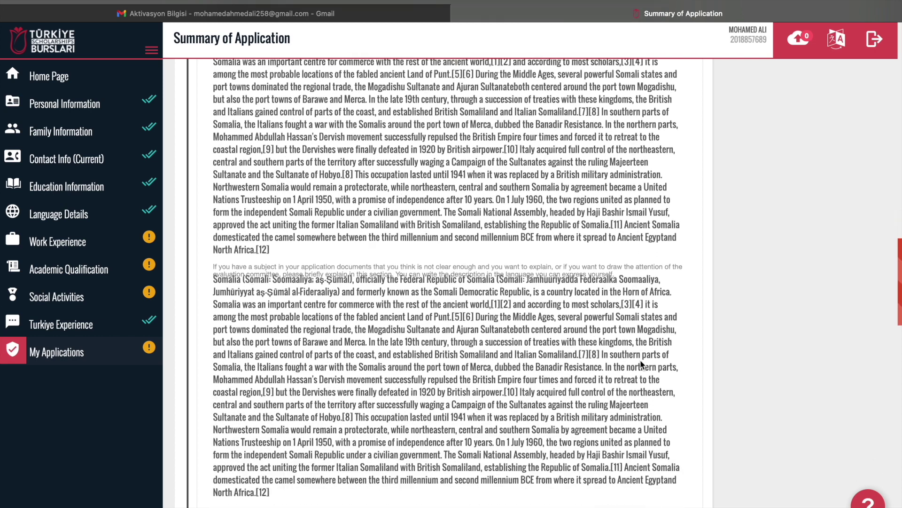
pyautogui.scroll(-12, 641, 364)
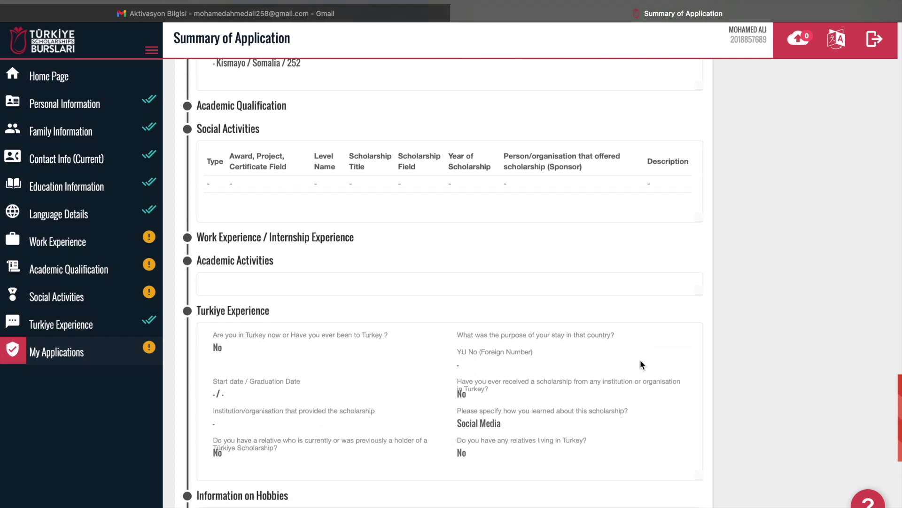
pyautogui.scroll(-10, 642, 364)
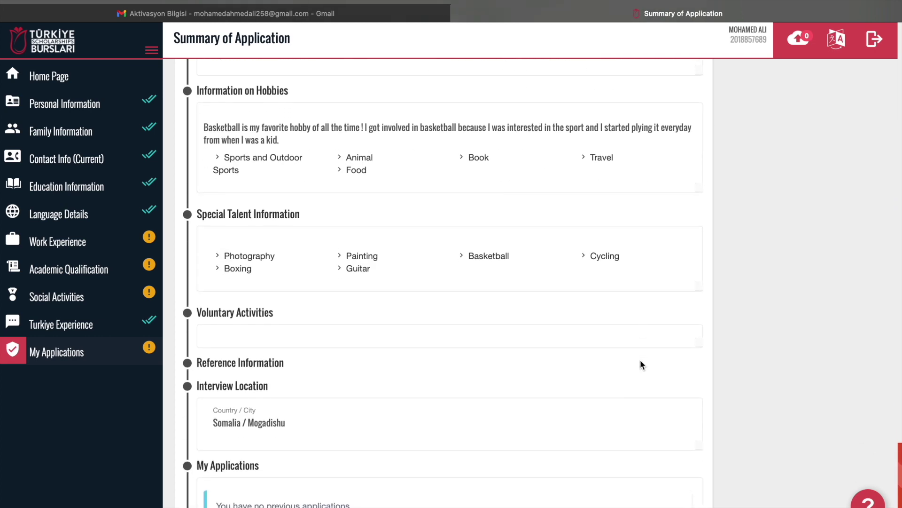
pyautogui.scroll(20, 641, 364)
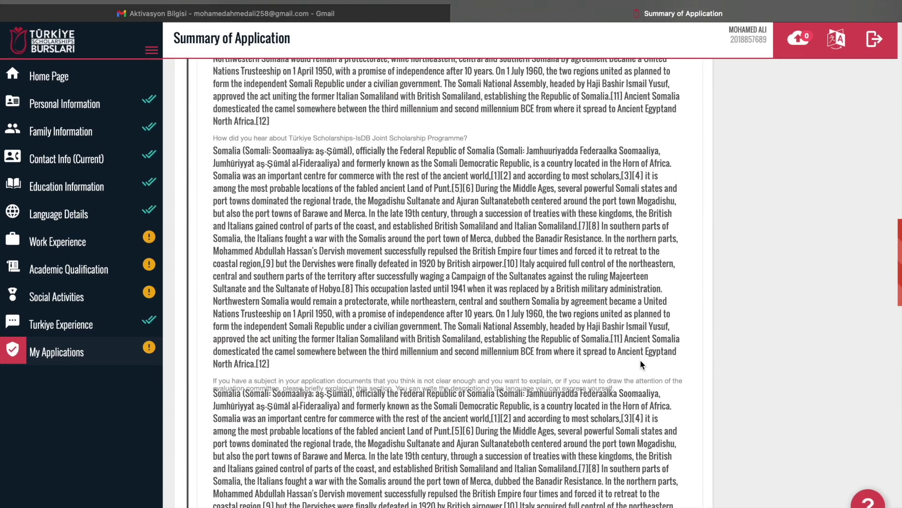
pyautogui.scroll(3, 640, 359)
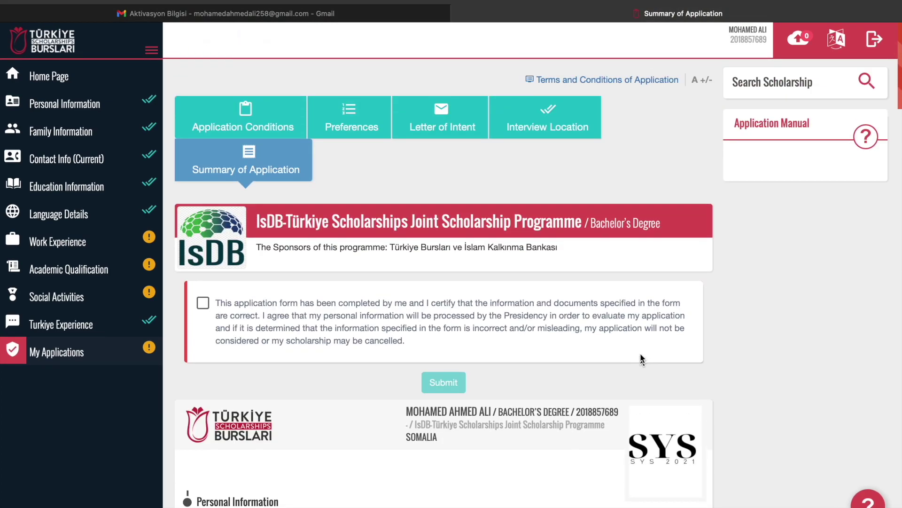
# Certify the information is correct and submit the IsDB-Türkiye application
pyautogui.click(211, 305)
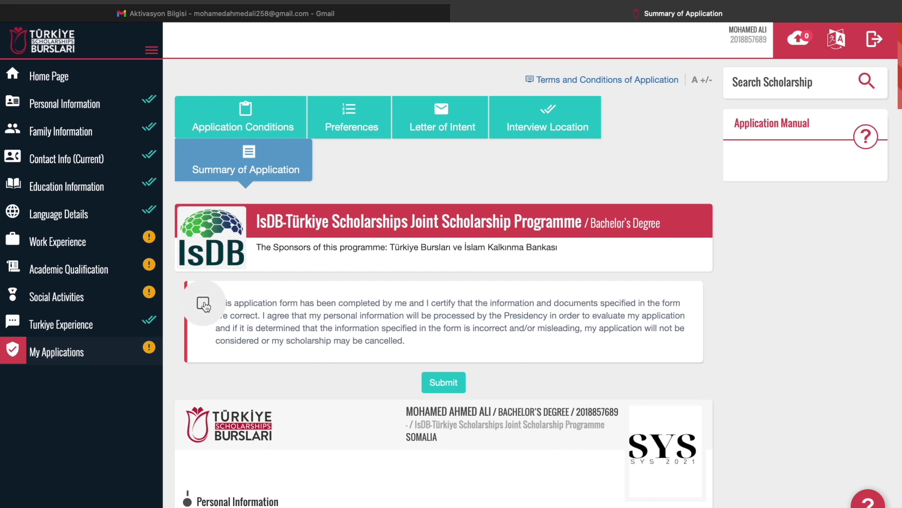
pyautogui.click(443, 386)
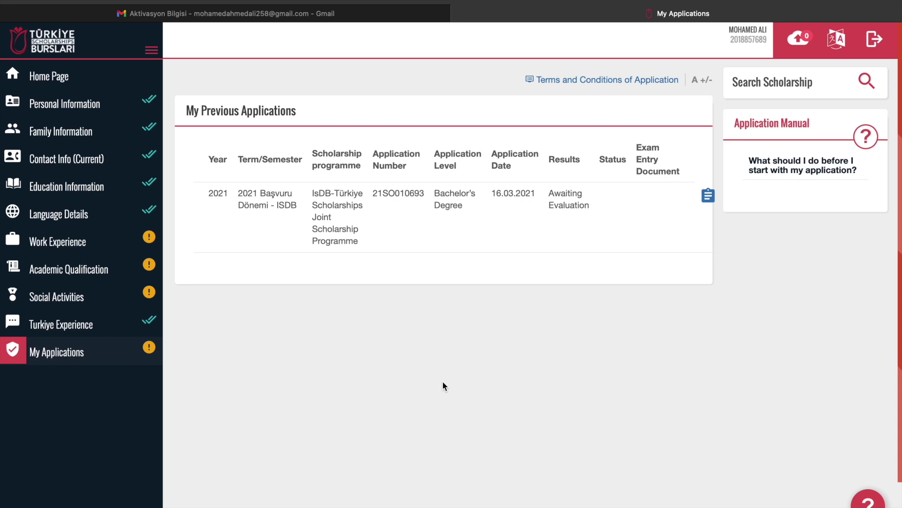